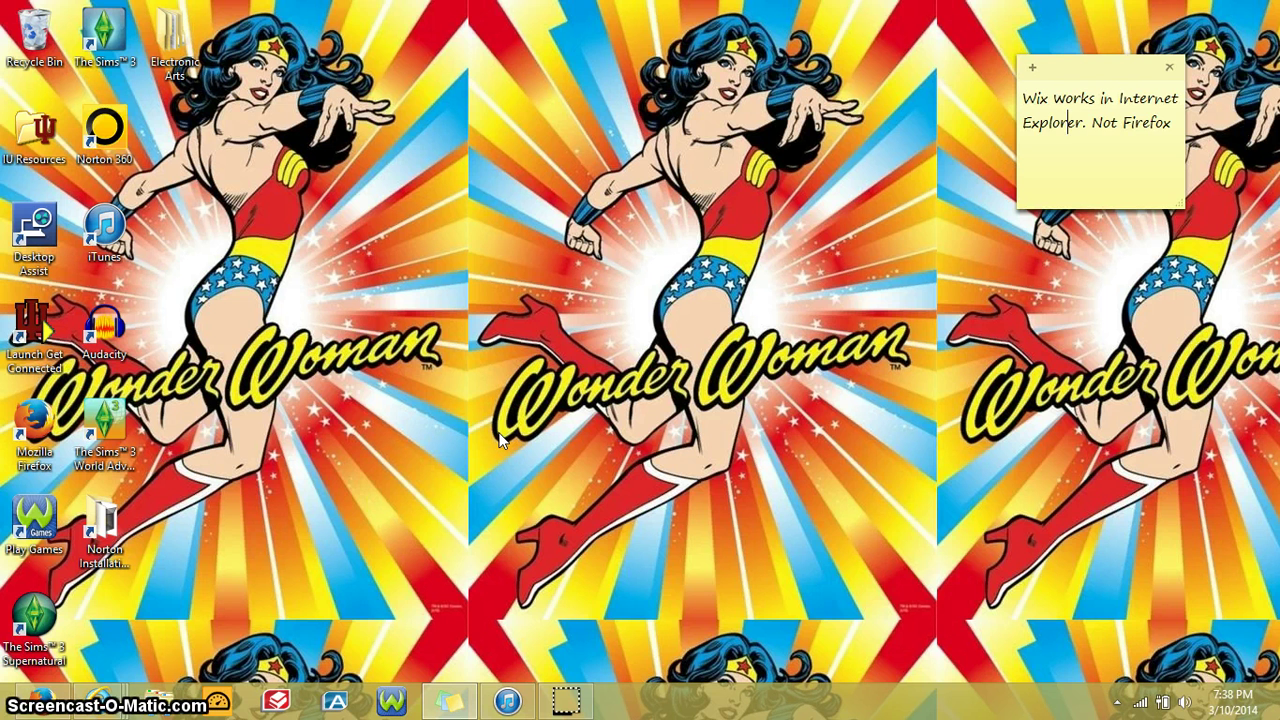
Switch to Firefox and review the Free, PRO and PRO PLUS plans on the Sumopaint website.
{"action": "left_click", "coordinate": [40, 700]}
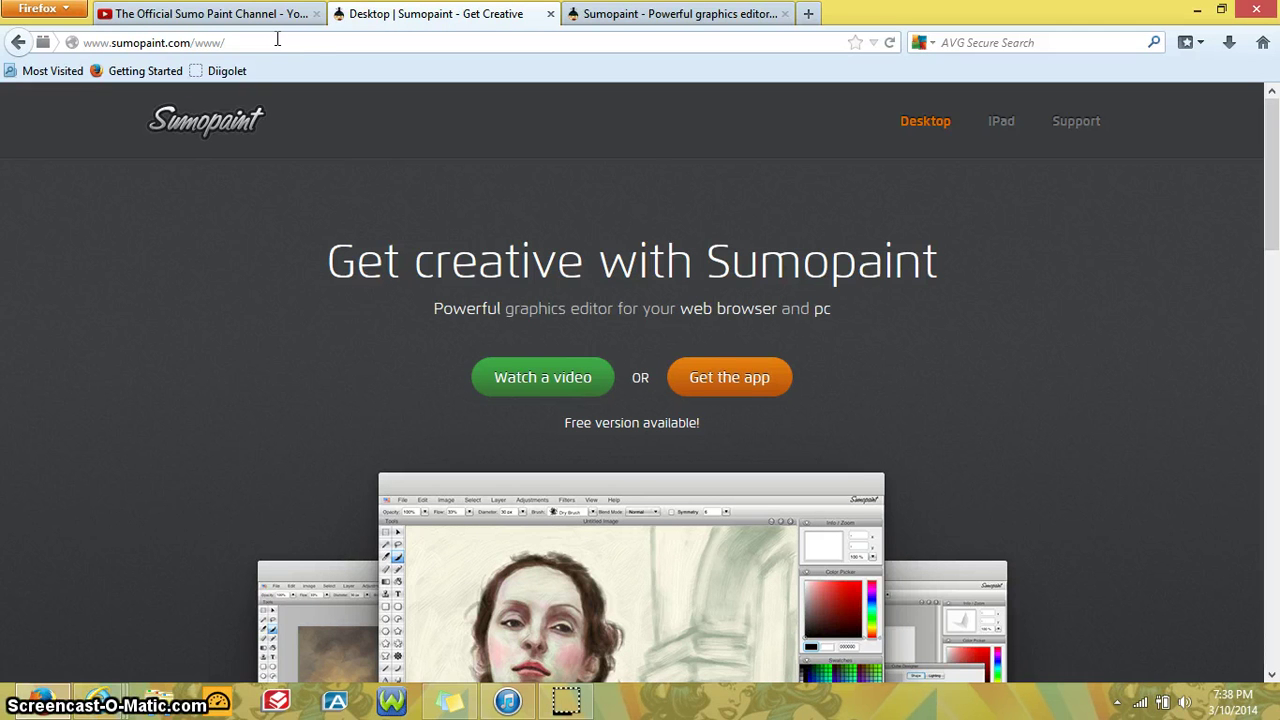
{"action": "scroll", "coordinate": [596, 120], "scroll_direction": "down", "scroll_amount": 10}
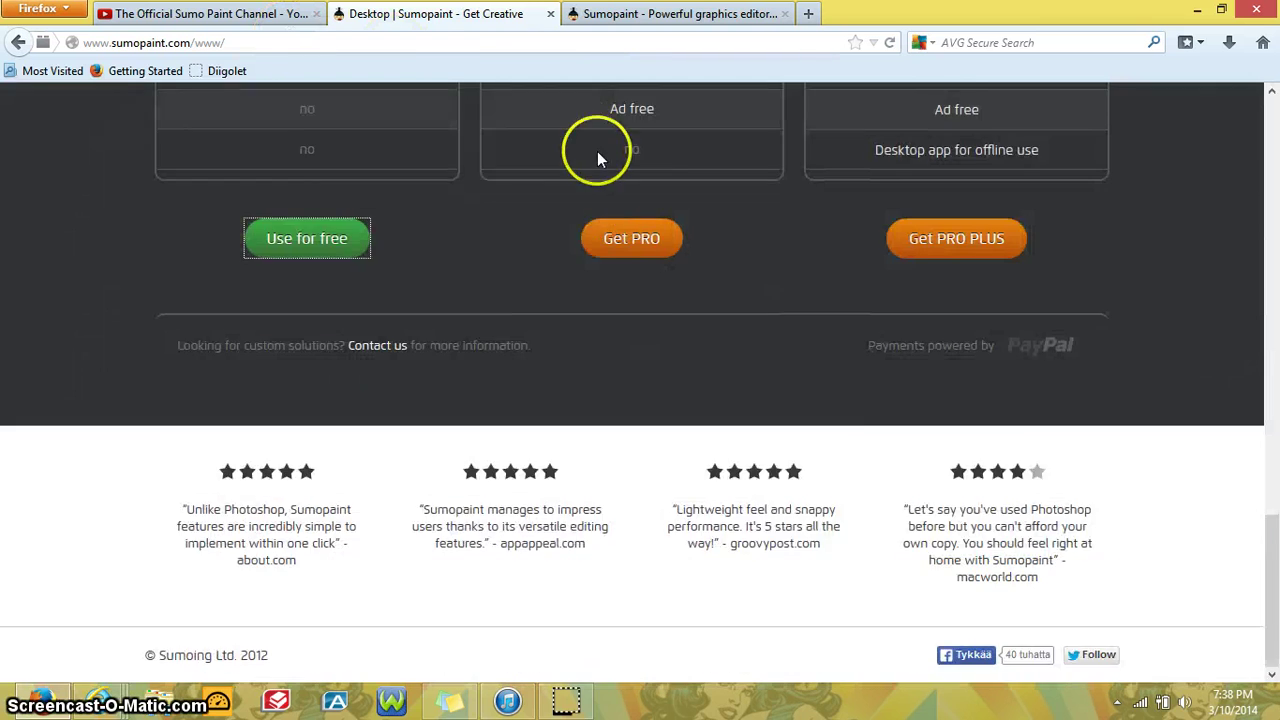
{"action": "scroll", "coordinate": [615, 224], "scroll_direction": "up", "scroll_amount": 3}
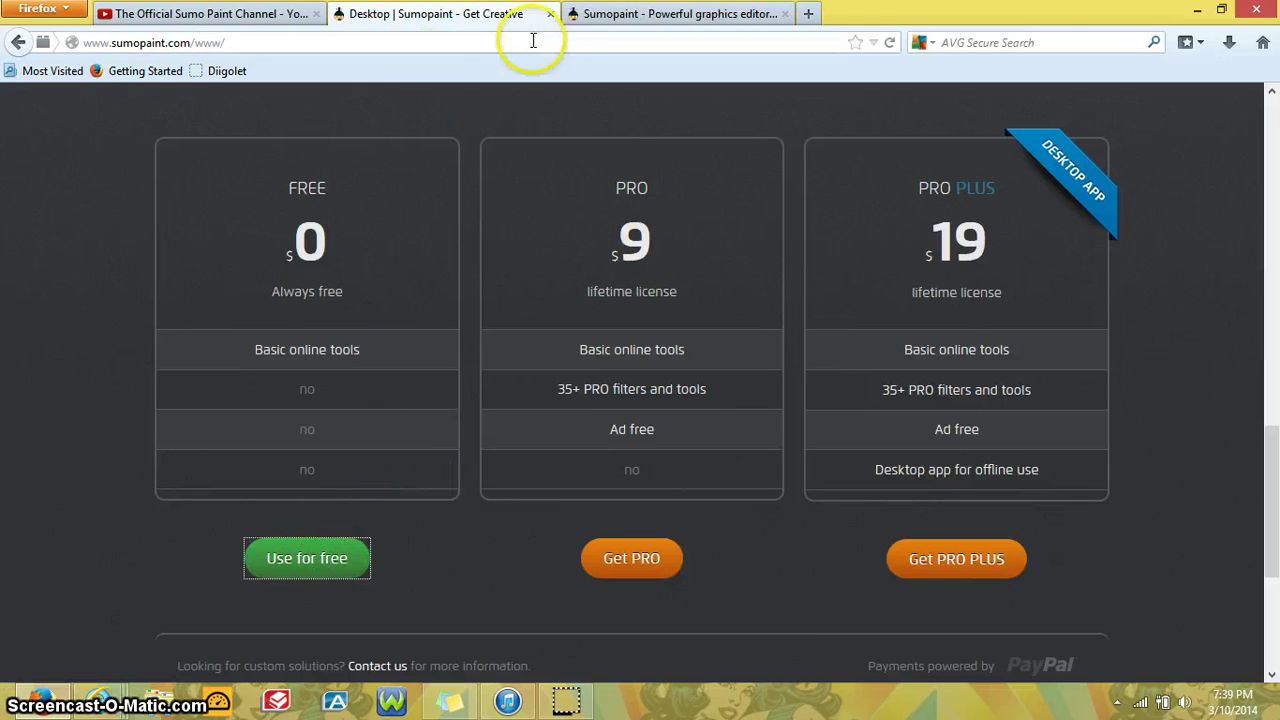
Open the online Sumopaint editor and start a new blank canvas.
{"action": "left_click", "coordinate": [603, 13]}
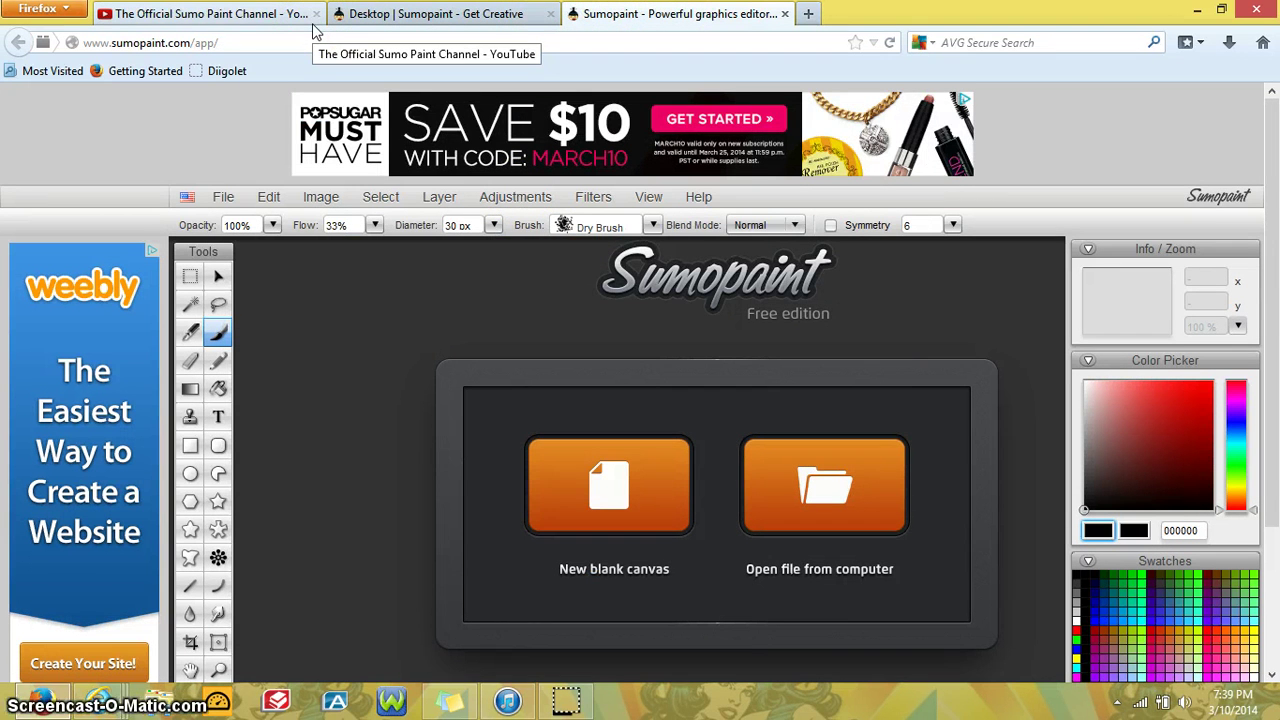
{"action": "scroll", "coordinate": [677, 343], "scroll_direction": "down", "scroll_amount": 2}
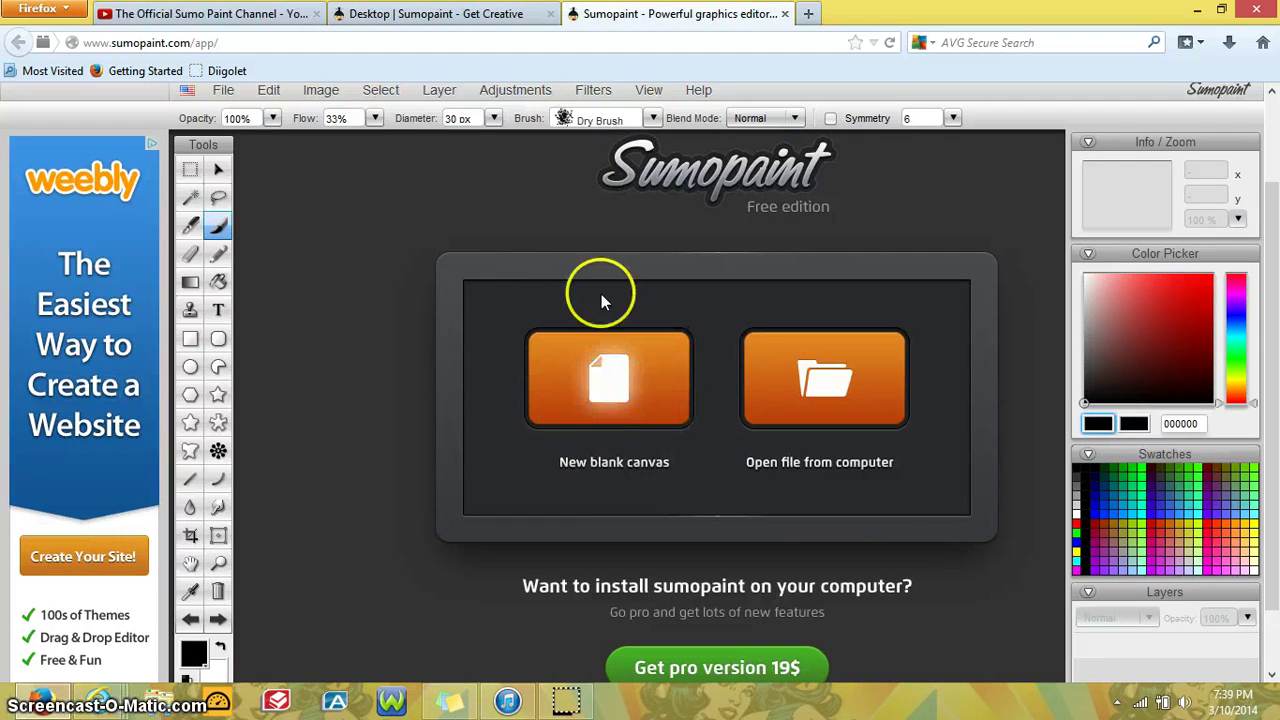
{"action": "left_click", "coordinate": [632, 385]}
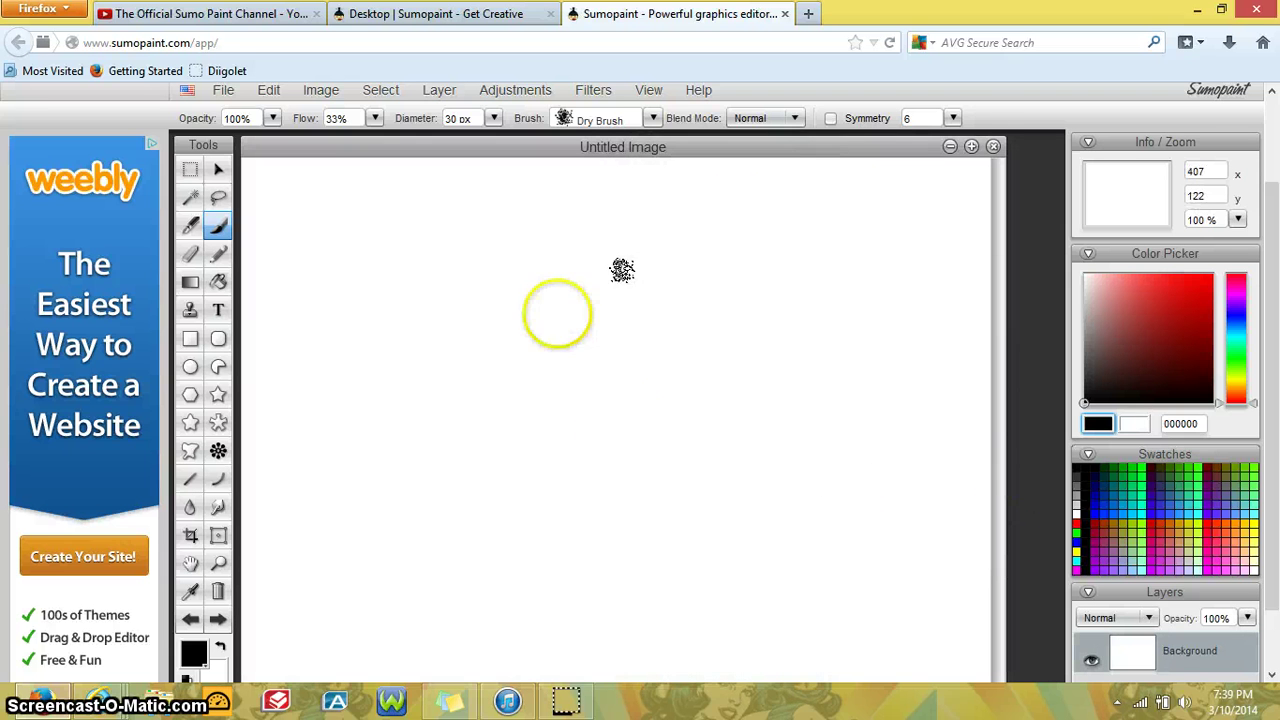
{"action": "scroll", "coordinate": [845, 440], "scroll_direction": "down", "scroll_amount": 2}
{"action": "scroll", "coordinate": [820, 437], "scroll_direction": "up", "scroll_amount": 2}
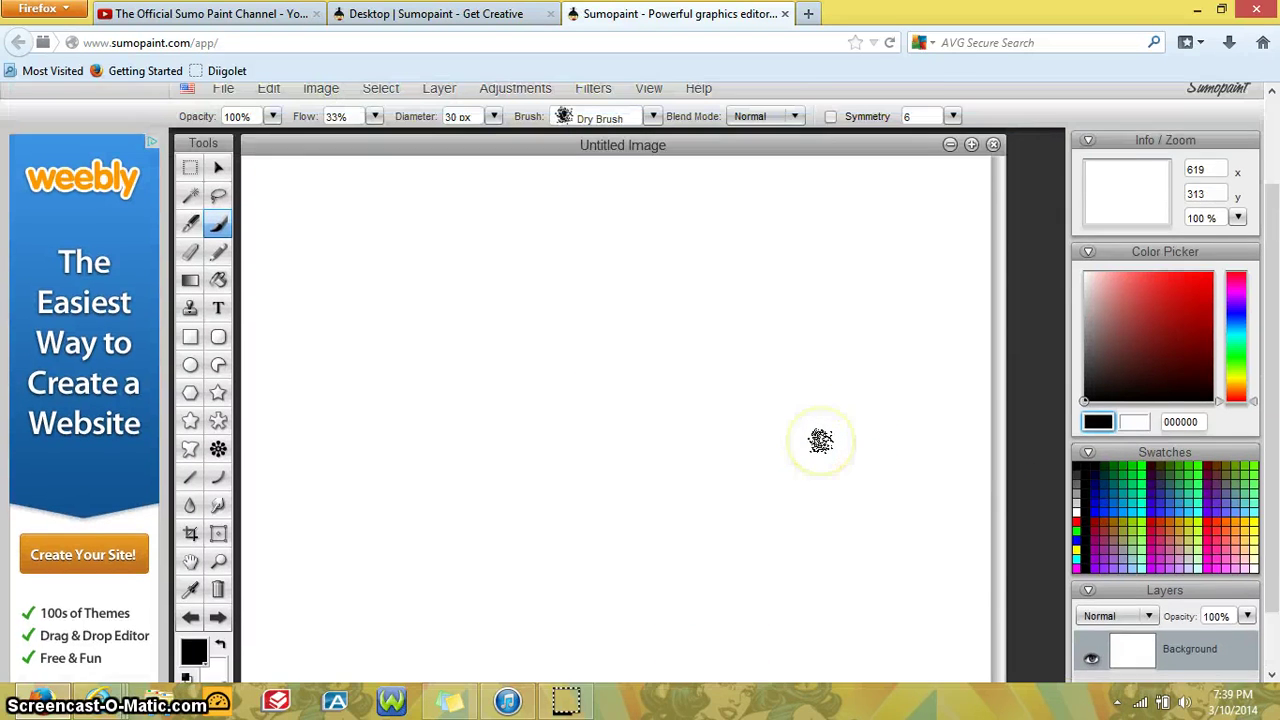
{"action": "scroll", "coordinate": [820, 437], "scroll_direction": "down", "scroll_amount": 2}
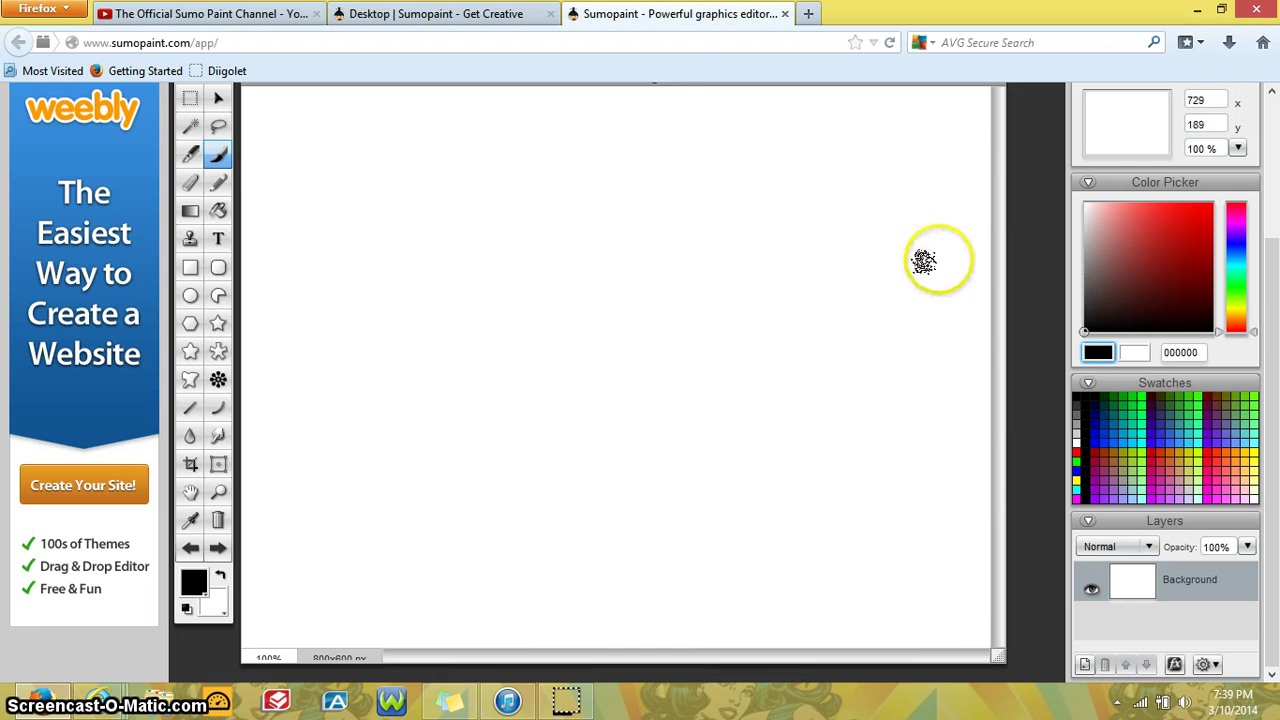
Look through the Adjustments, Filters, Tools and Recent uploads sections of the official Sumo Paint YouTube channel.
{"action": "left_click", "coordinate": [200, 14]}
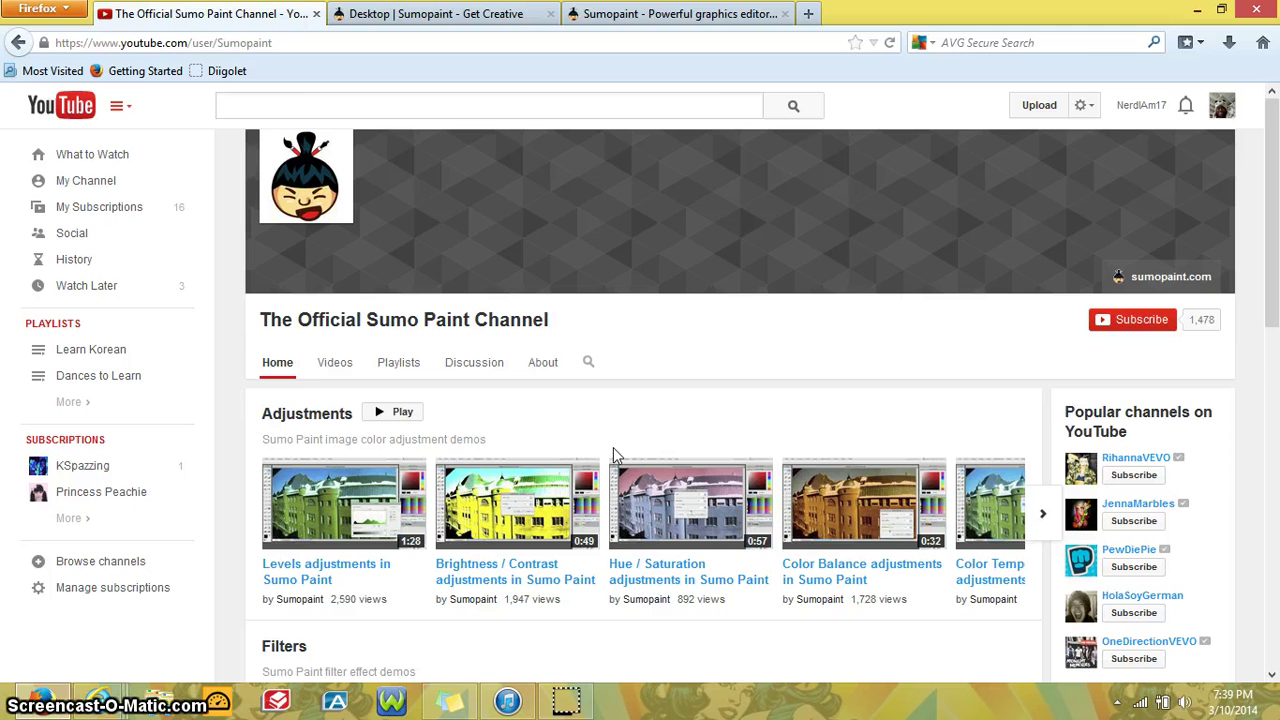
{"action": "scroll", "coordinate": [590, 400], "scroll_direction": "down", "scroll_amount": 2}
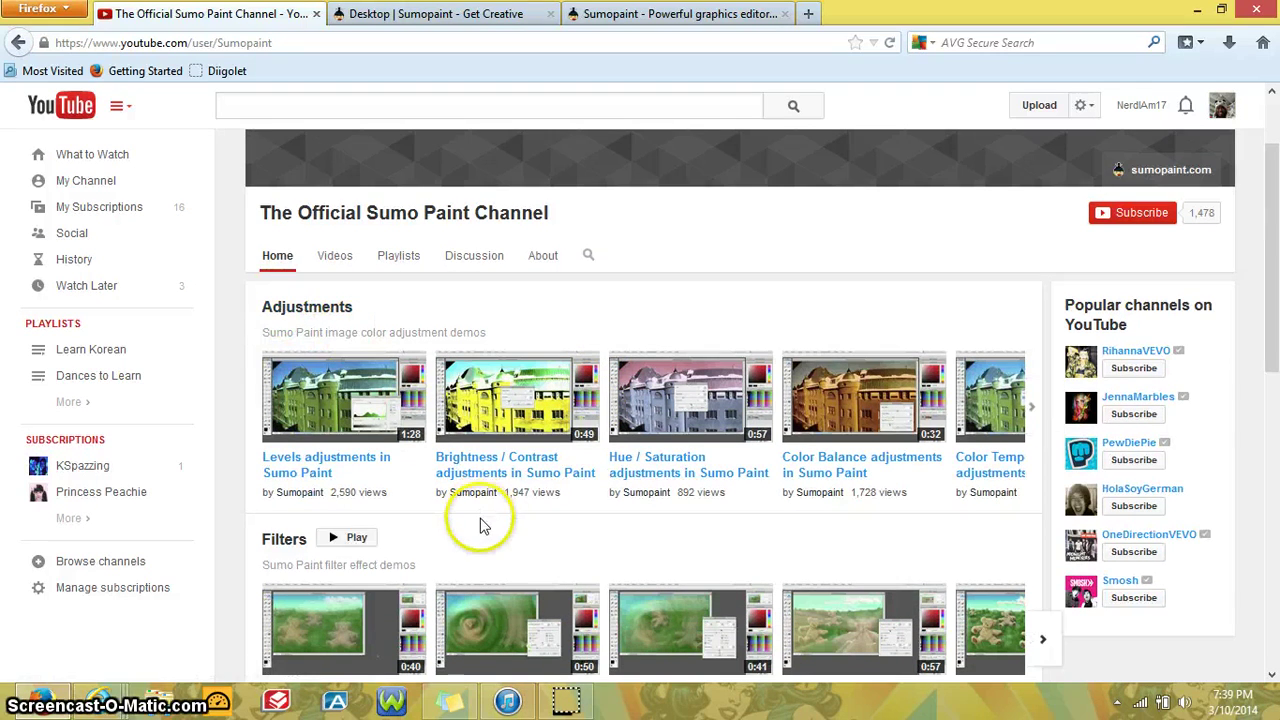
{"action": "scroll", "coordinate": [271, 400], "scroll_direction": "down", "scroll_amount": 2}
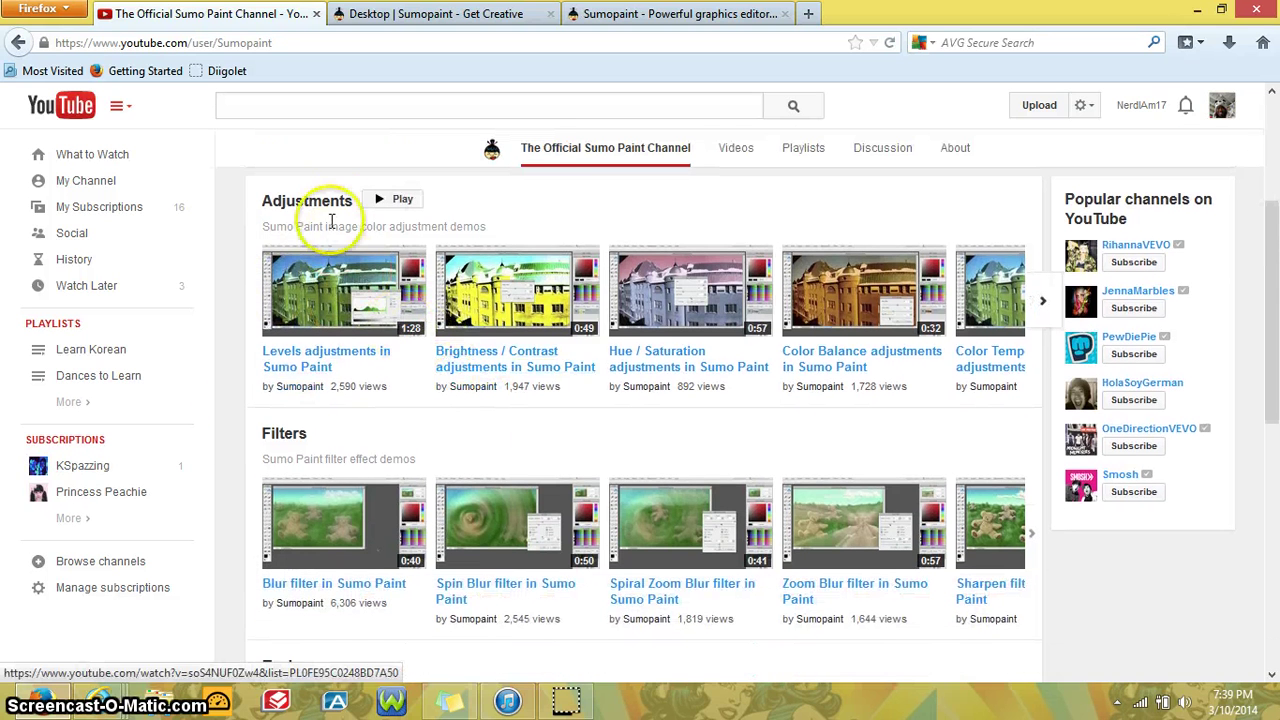
{"action": "scroll", "coordinate": [329, 457], "scroll_direction": "down", "scroll_amount": 4}
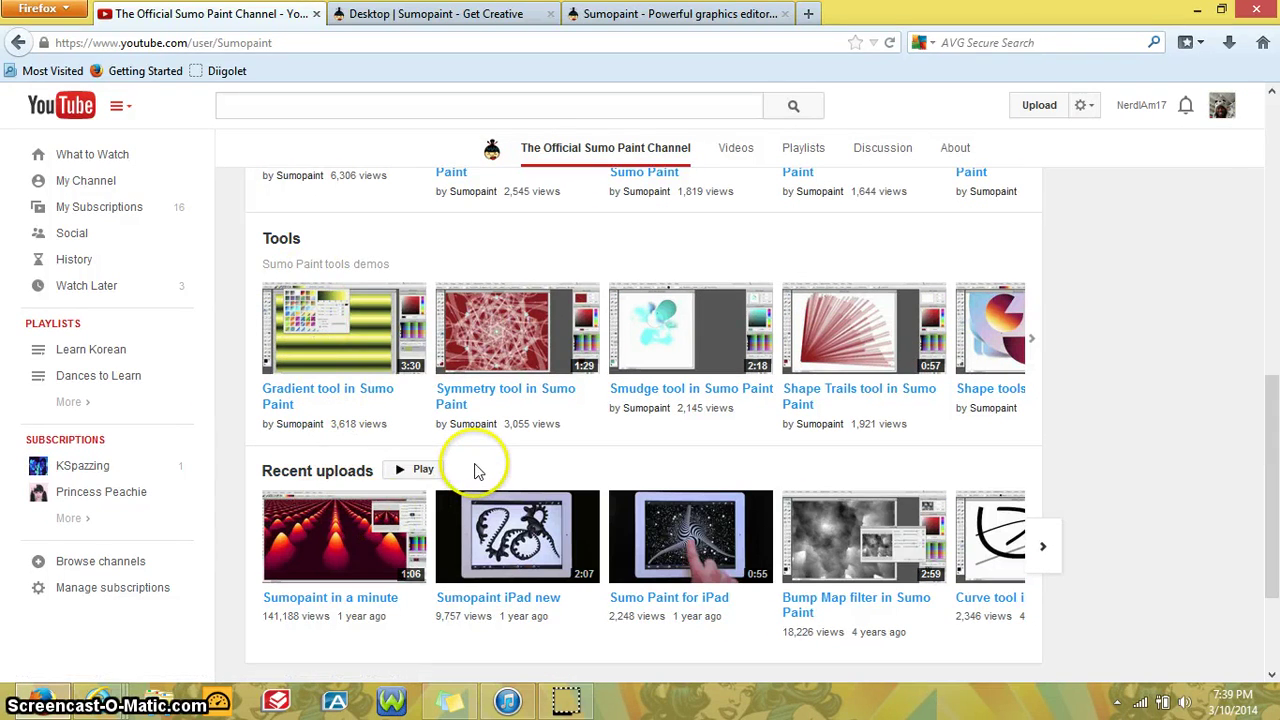
{"action": "scroll", "coordinate": [478, 455], "scroll_direction": "up", "scroll_amount": 3}
{"action": "scroll", "coordinate": [478, 455], "scroll_direction": "up", "scroll_amount": 2}
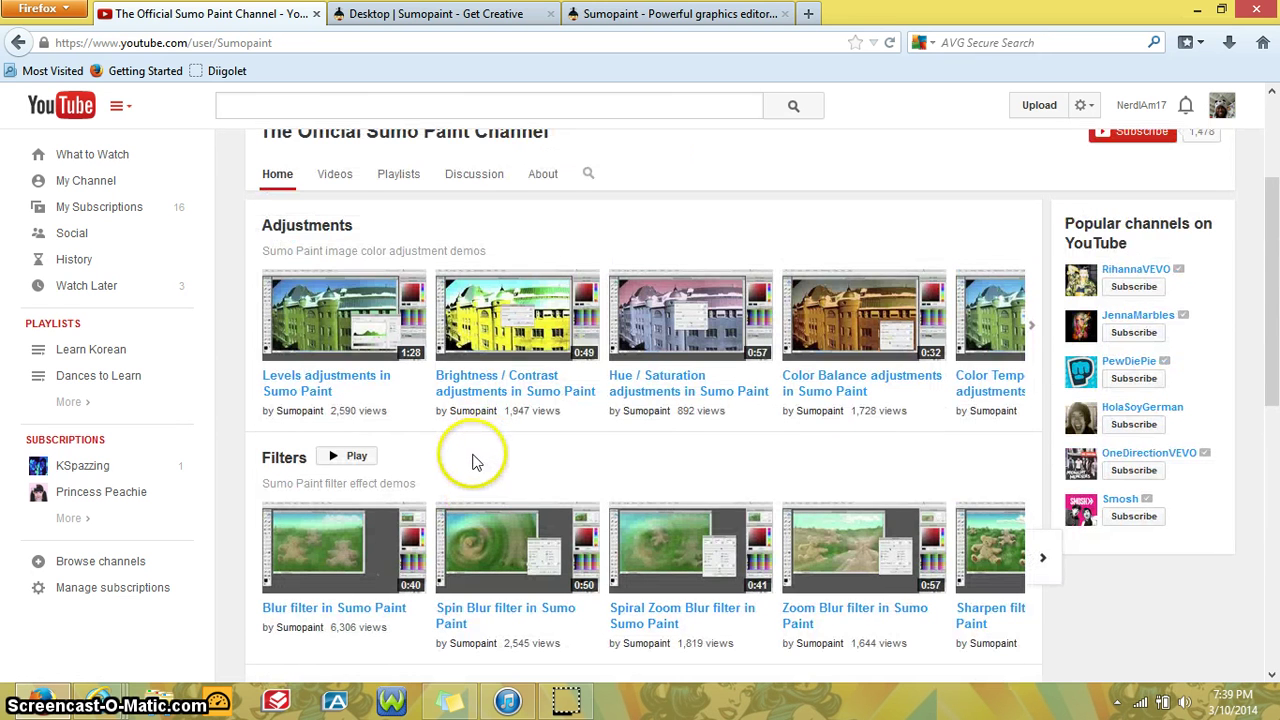
{"action": "scroll", "coordinate": [473, 450], "scroll_direction": "down", "scroll_amount": 3}
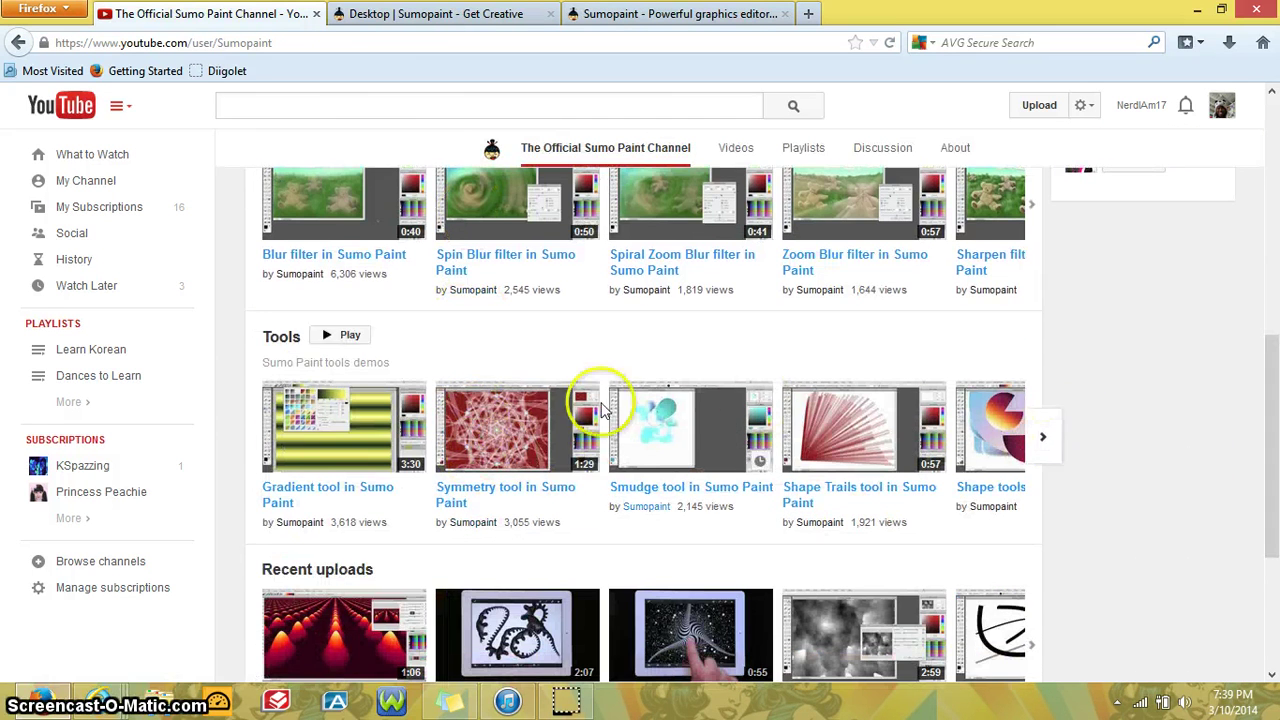
Look through the demo videos in the channel's Tools playlist and open the overview of all its playlists.
{"action": "left_click", "coordinate": [281, 336]}
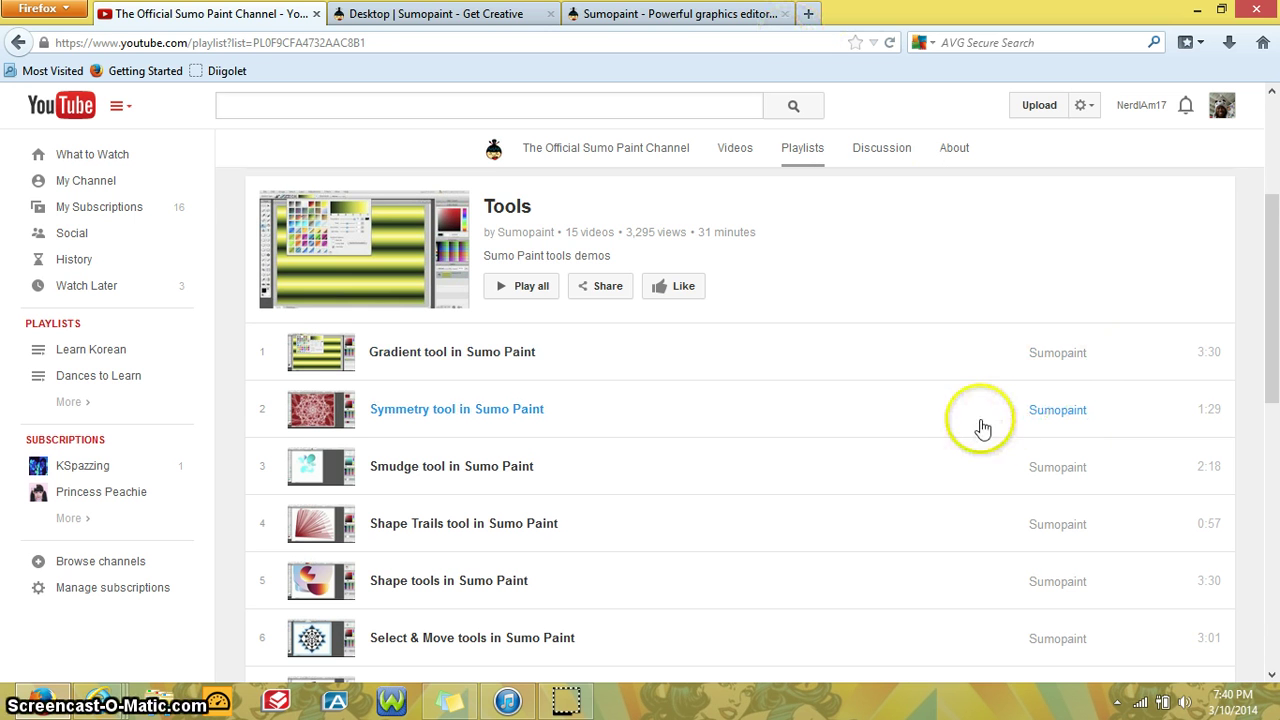
{"action": "left_click", "coordinate": [903, 421]}
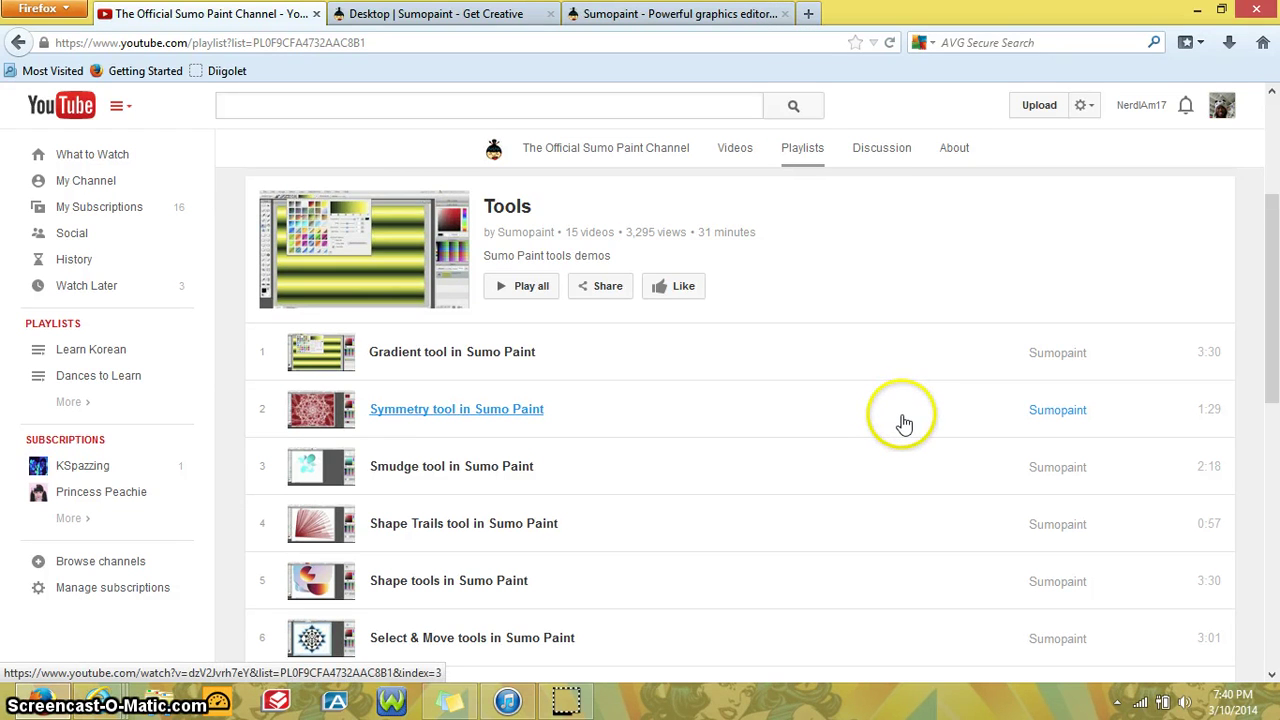
{"action": "scroll", "coordinate": [640, 443], "scroll_direction": "down", "scroll_amount": 2}
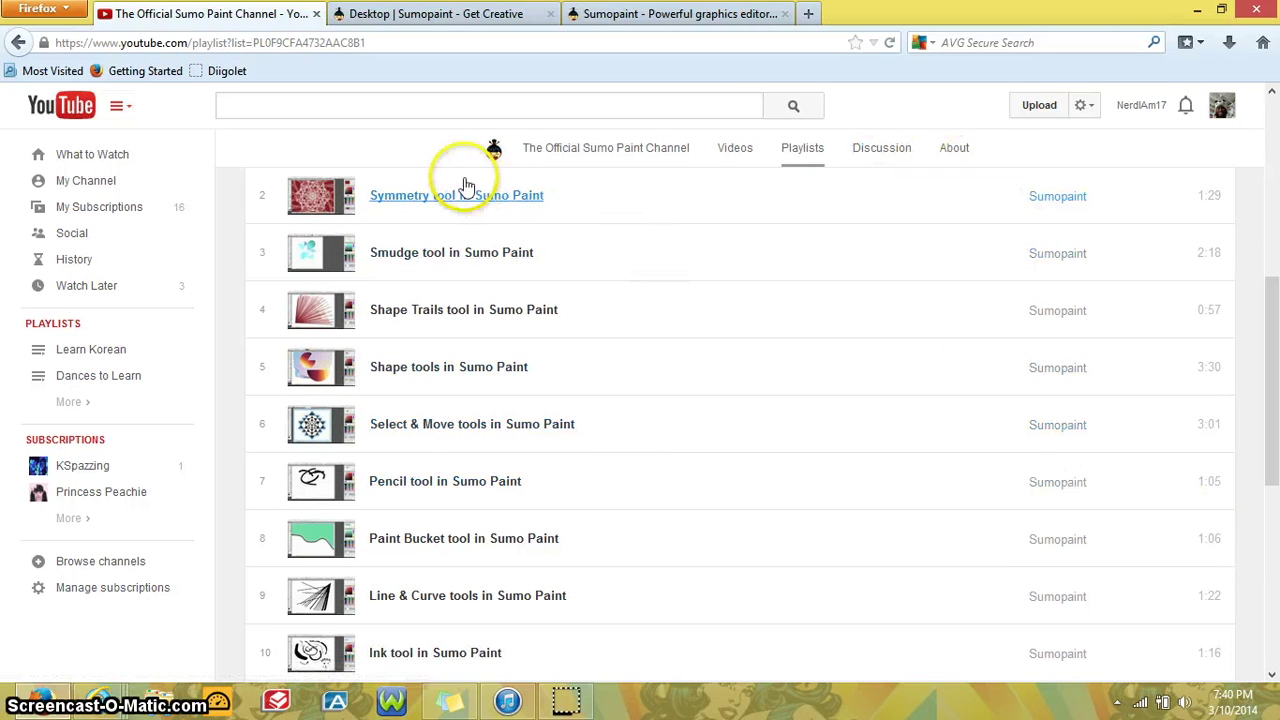
{"action": "scroll", "coordinate": [396, 615], "scroll_direction": "down", "scroll_amount": 1}
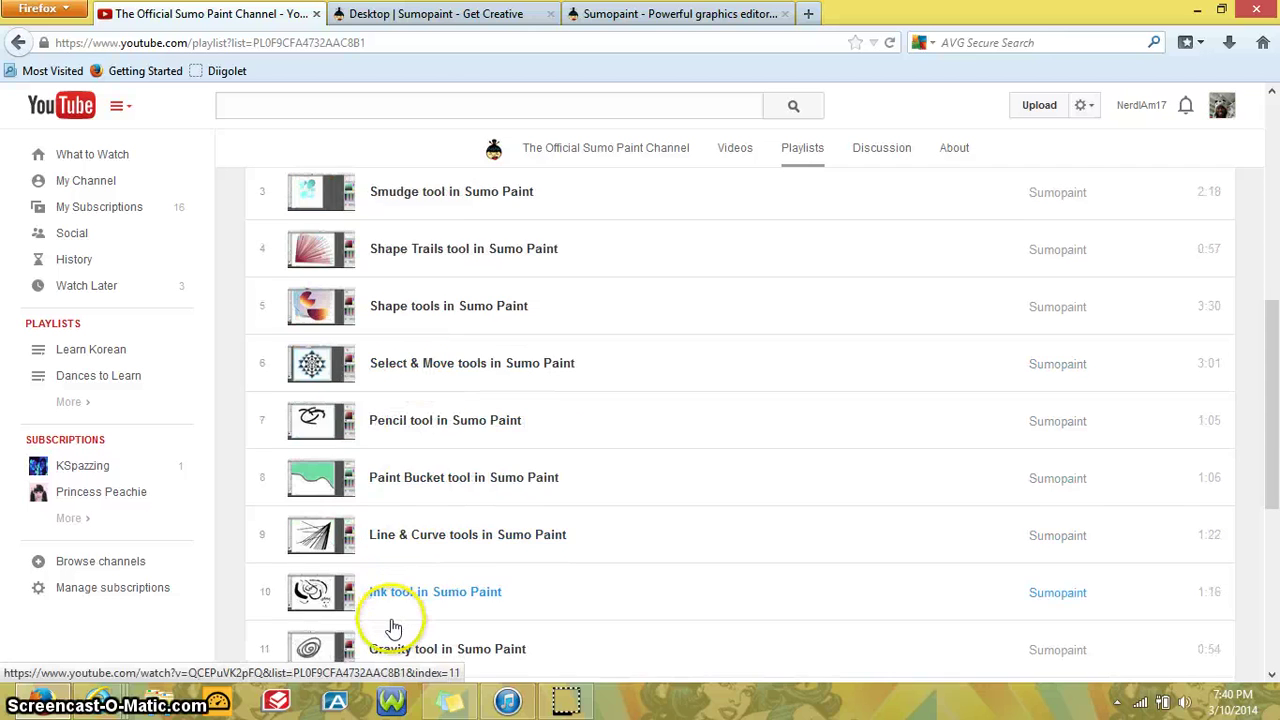
{"action": "scroll", "coordinate": [394, 623], "scroll_direction": "down", "scroll_amount": 7}
{"action": "scroll", "coordinate": [800, 429], "scroll_direction": "up", "scroll_amount": 13}
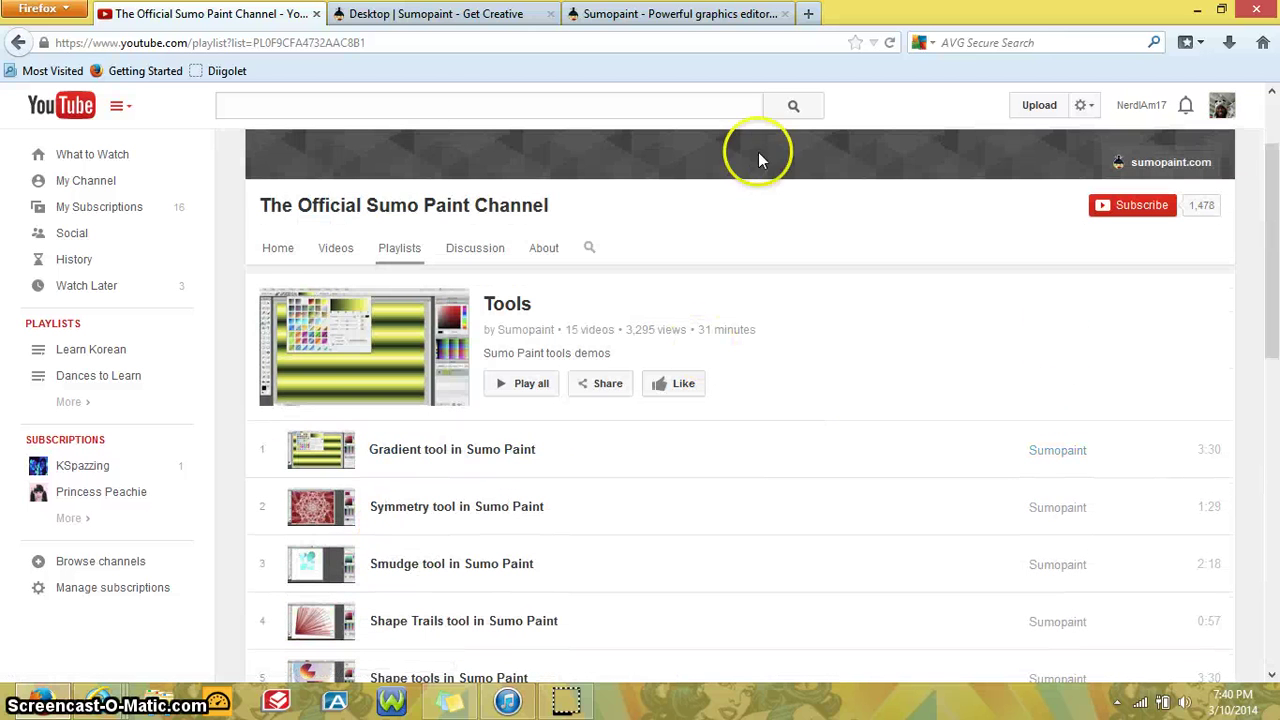
{"action": "left_click", "coordinate": [400, 249]}
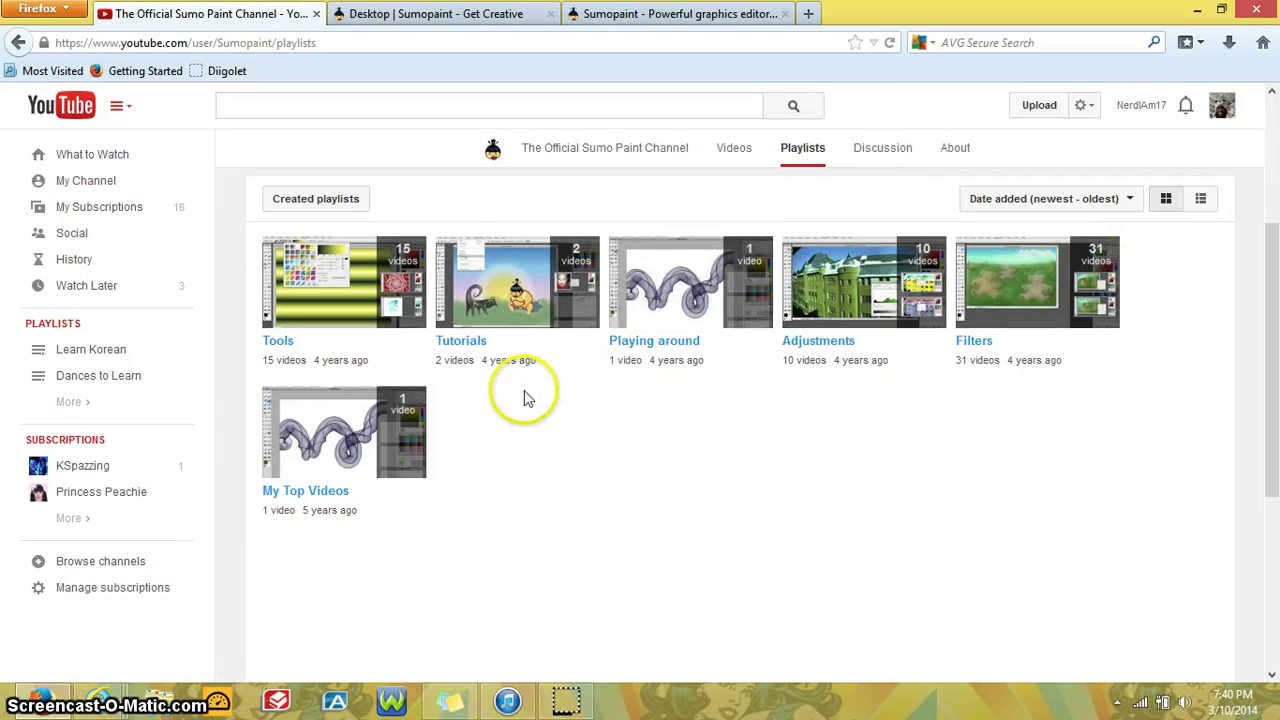
Return to the Sumopaint editor and examine its tools, color picker, swatches, layers area and layer commands around the blank canvas.
{"action": "left_click", "coordinate": [738, 10]}
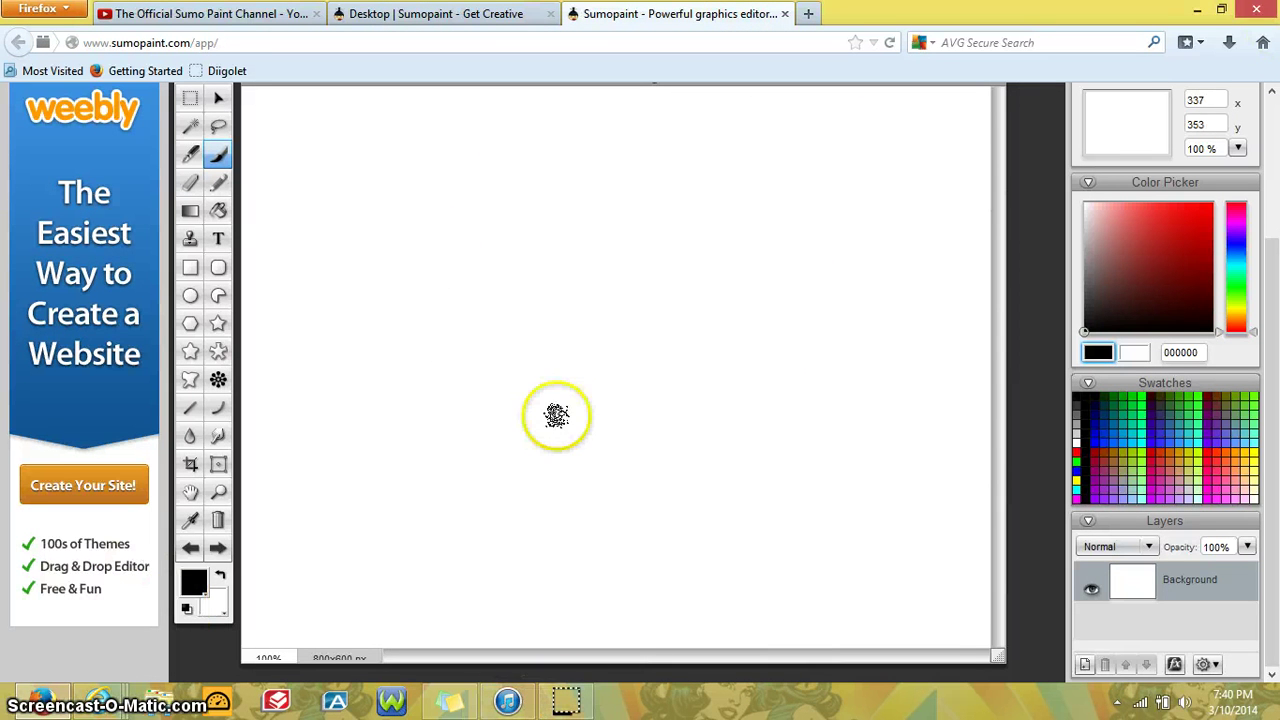
{"action": "scroll", "coordinate": [627, 366], "scroll_direction": "up", "scroll_amount": 2}
{"action": "scroll", "coordinate": [627, 366], "scroll_direction": "up", "scroll_amount": 2}
{"action": "scroll", "coordinate": [627, 366], "scroll_direction": "down", "scroll_amount": 3}
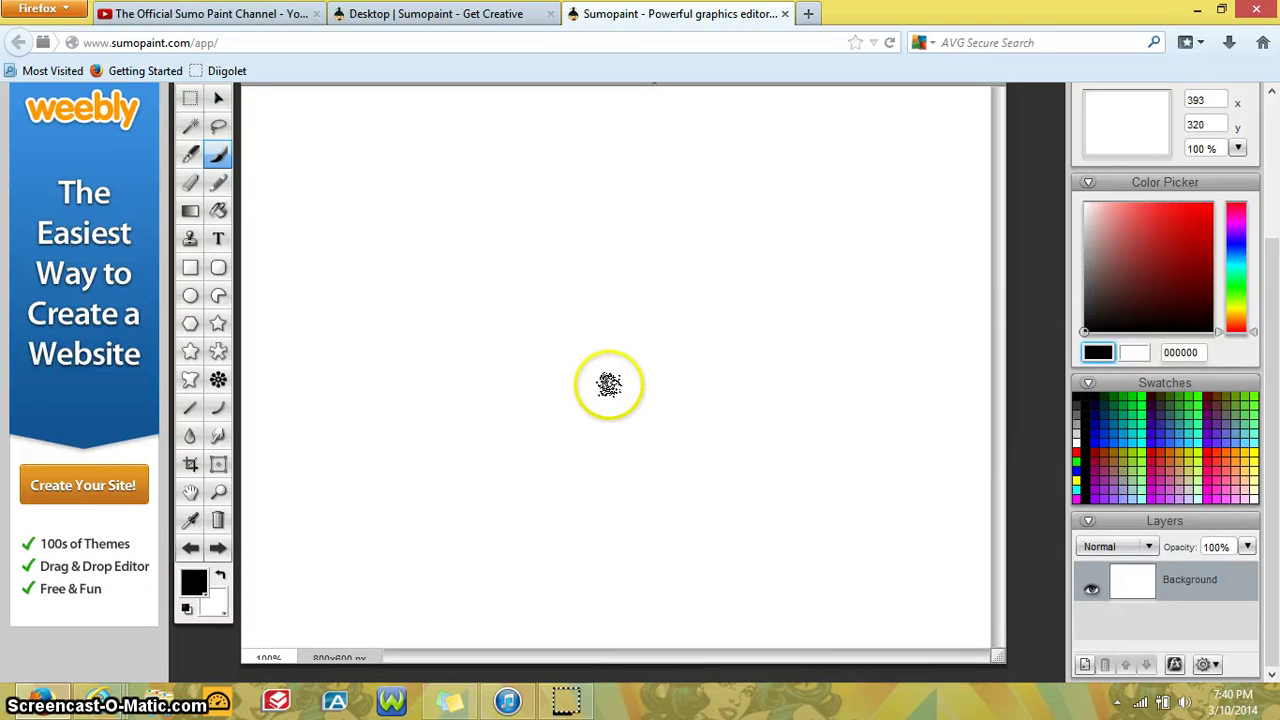
{"action": "scroll", "coordinate": [604, 374], "scroll_direction": "up", "scroll_amount": 3}
{"action": "scroll", "coordinate": [594, 368], "scroll_direction": "down", "scroll_amount": 3}
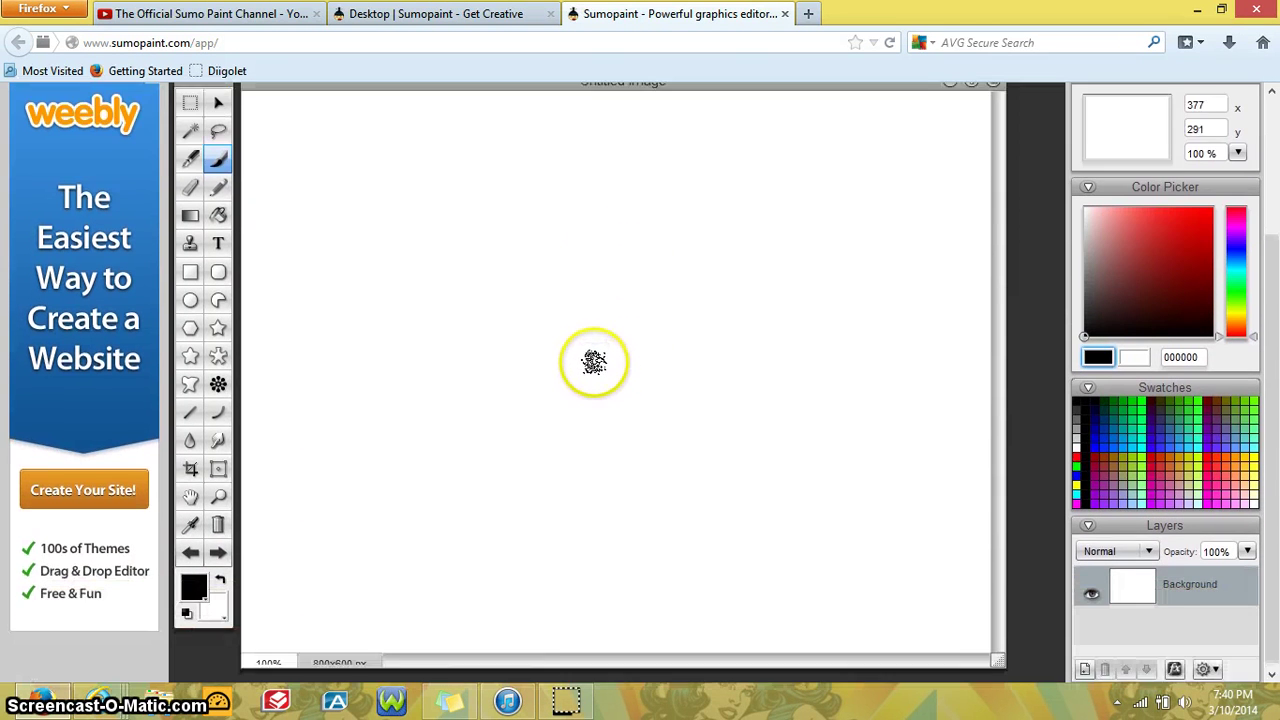
{"action": "scroll", "coordinate": [940, 366], "scroll_direction": "up", "scroll_amount": 3}
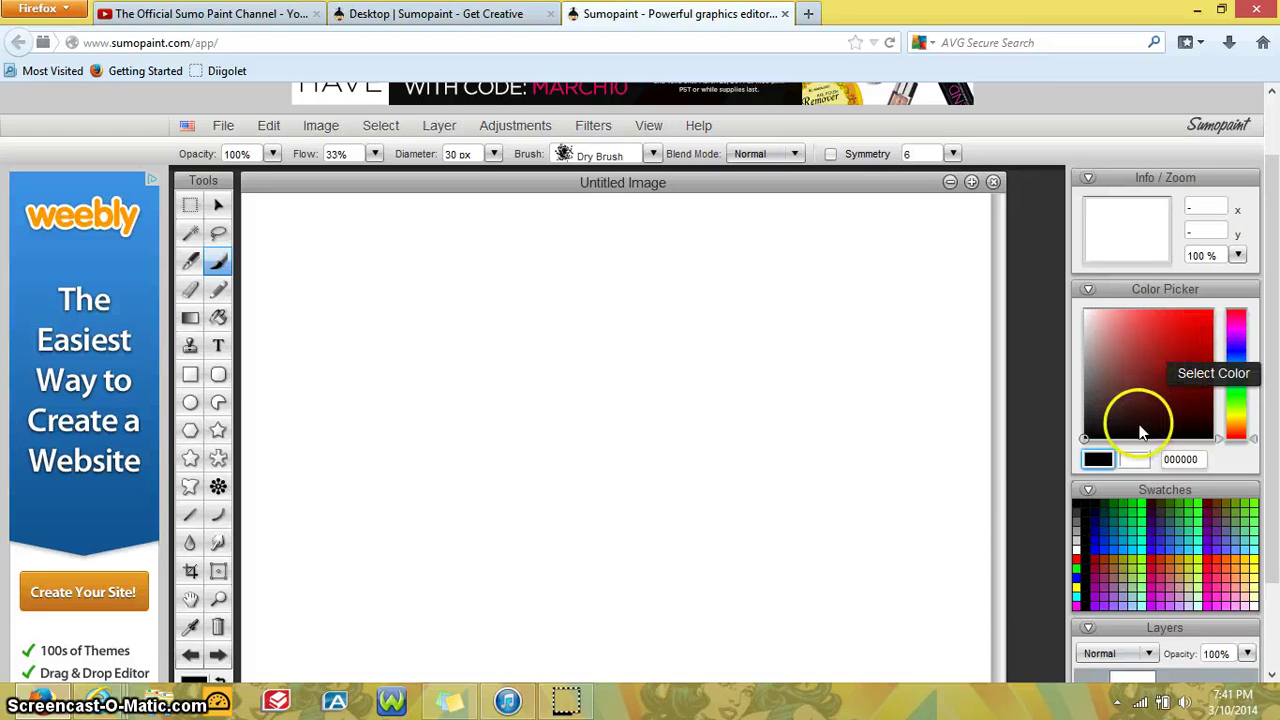
{"action": "scroll", "coordinate": [1160, 585], "scroll_direction": "down", "scroll_amount": 2}
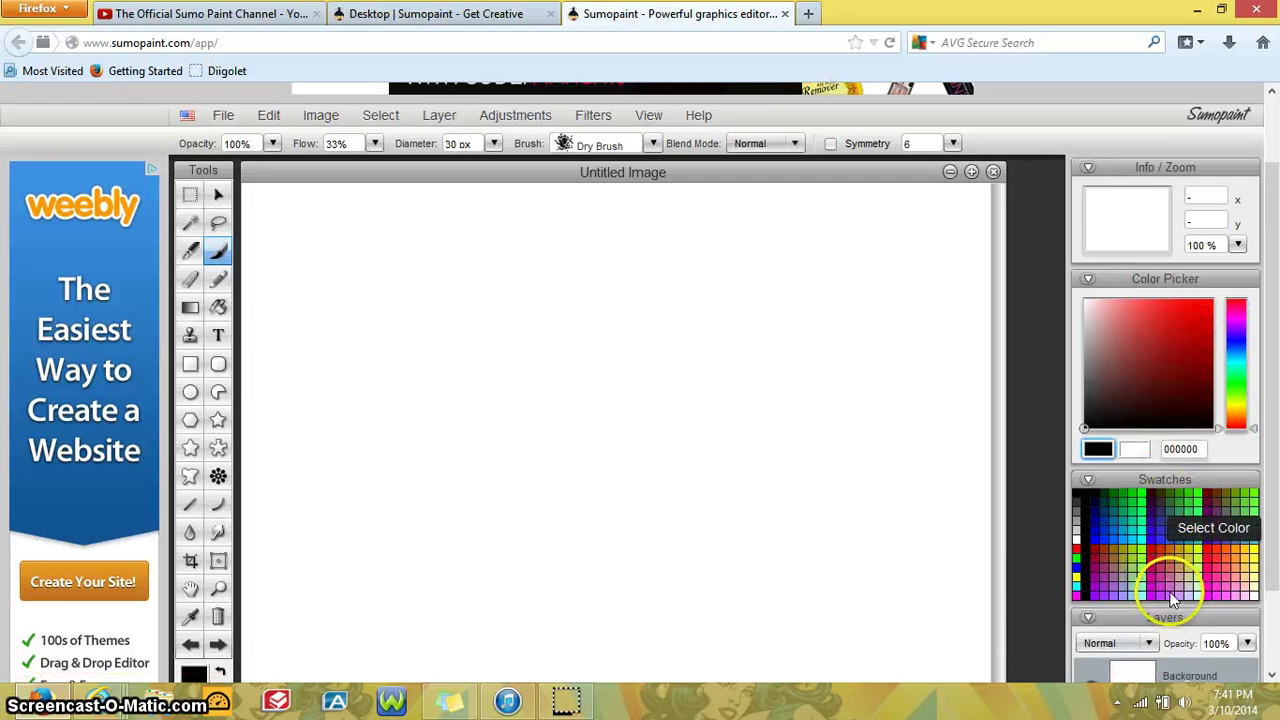
{"action": "scroll", "coordinate": [531, 460], "scroll_direction": "up", "scroll_amount": 2}
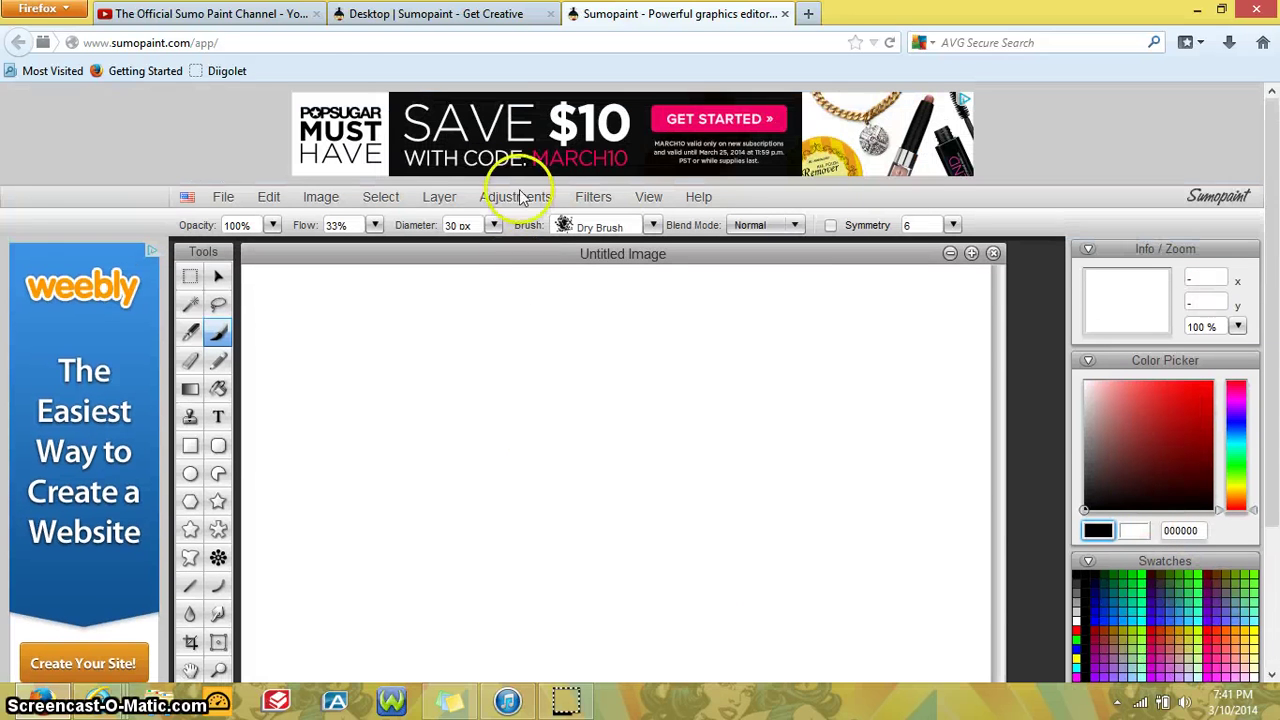
{"action": "left_click", "coordinate": [438, 197]}
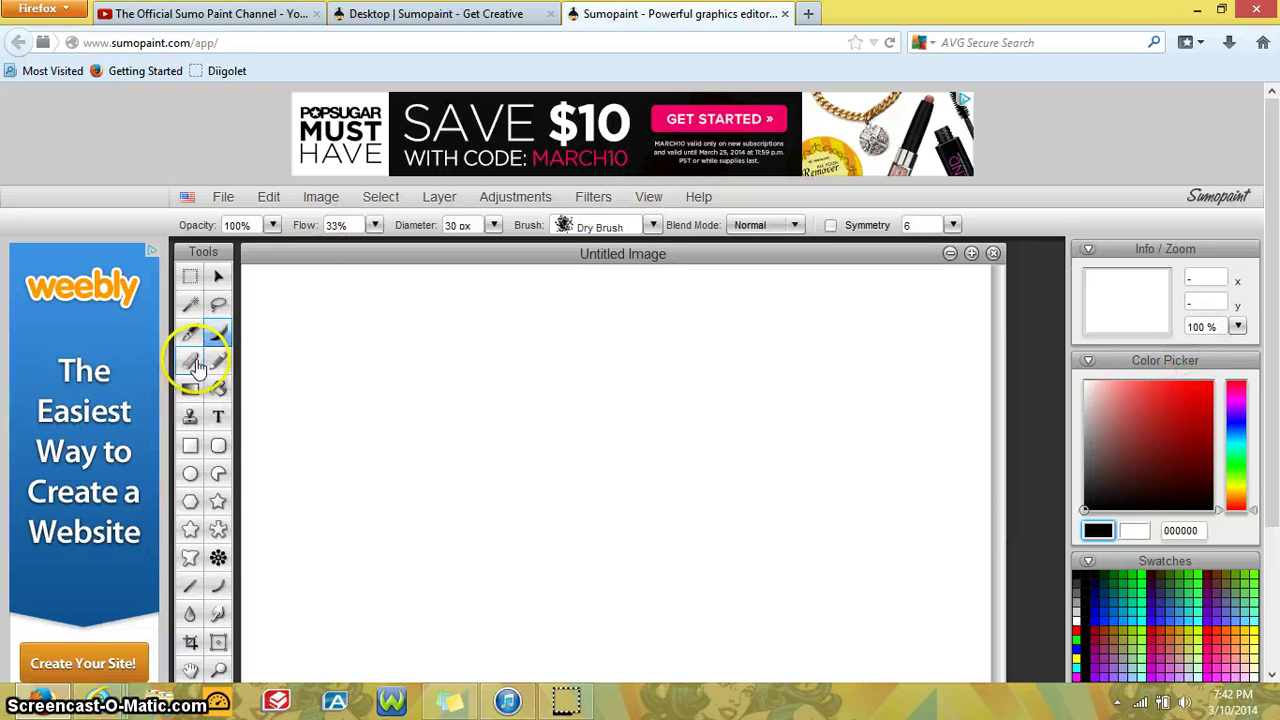
{"action": "scroll", "coordinate": [216, 530], "scroll_direction": "down", "scroll_amount": 3}
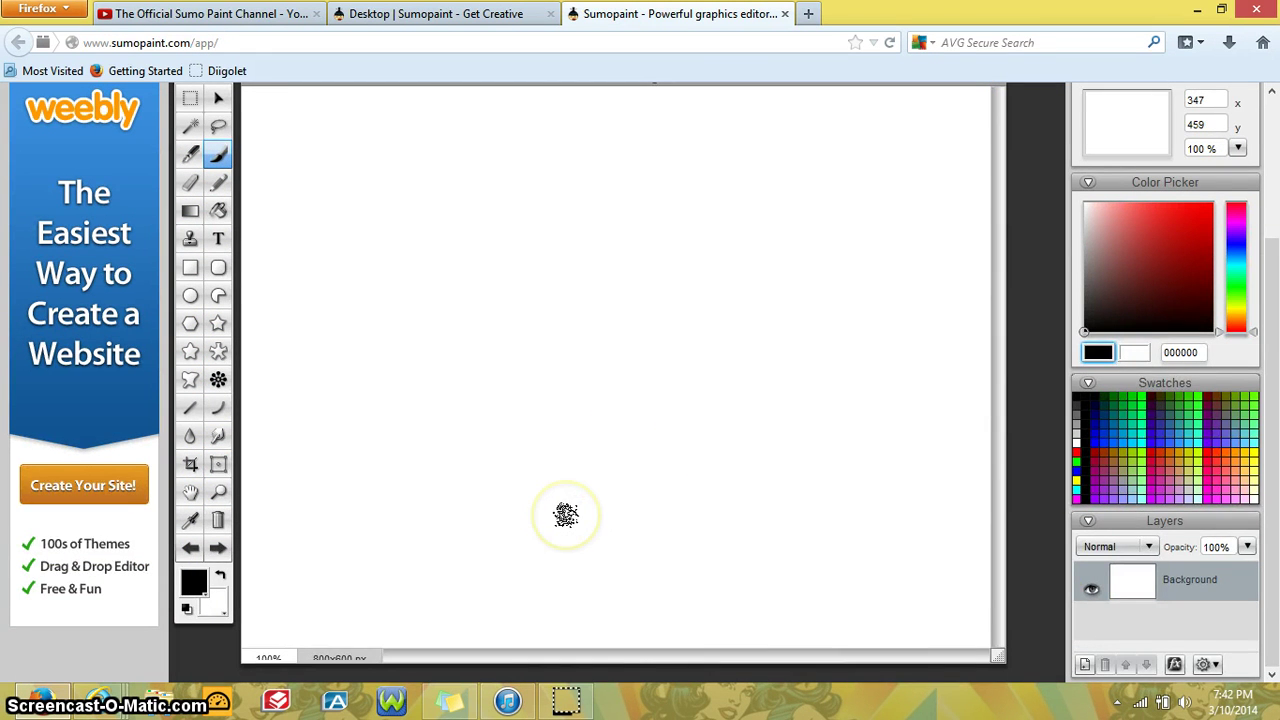
Paint two black, roughly horizontal Dry Brush strokes one below the other across the upper canvas with the Brush tool.
{"action": "scroll", "coordinate": [566, 514], "scroll_direction": "up", "scroll_amount": 2}
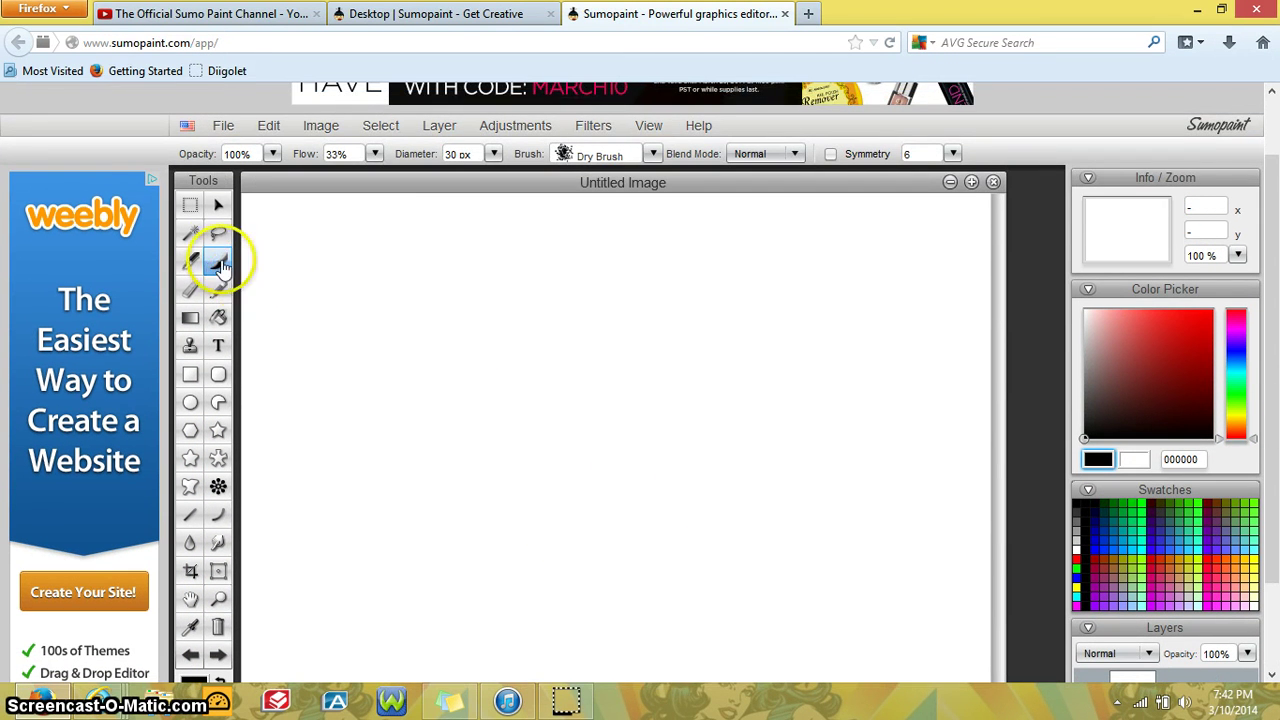
{"action": "left_click", "coordinate": [219, 210]}
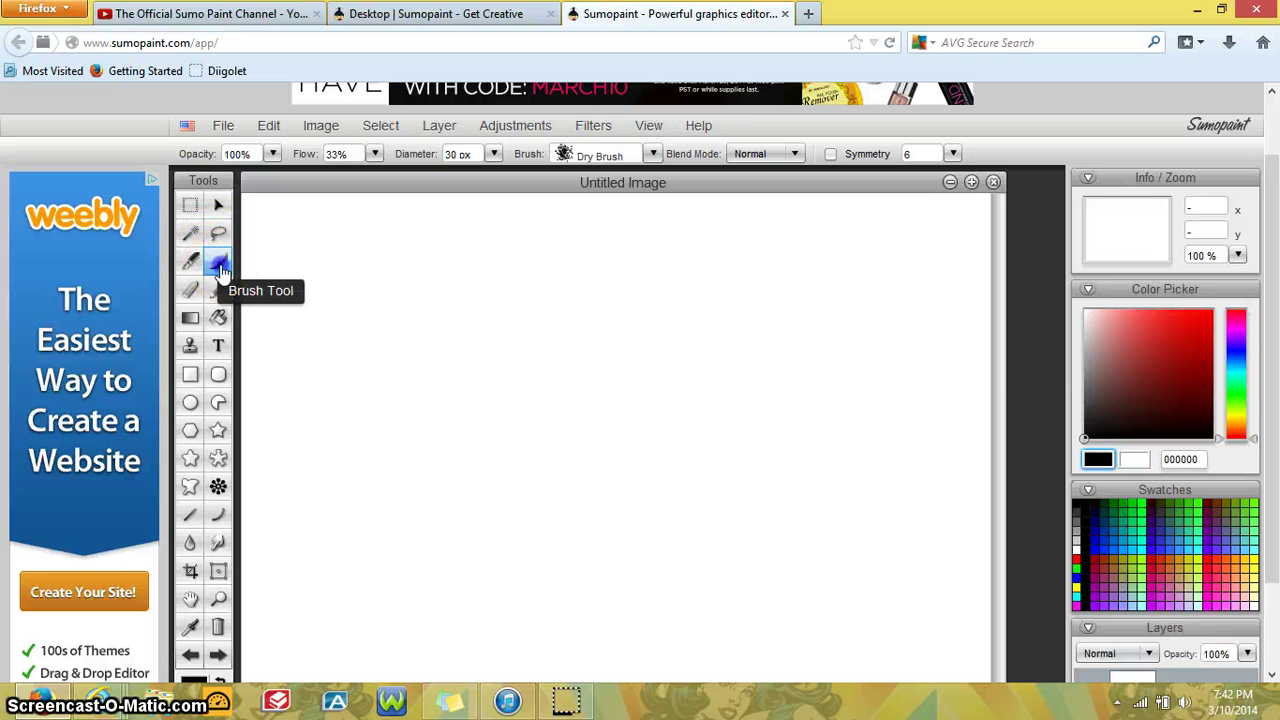
{"action": "left_click", "coordinate": [219, 263]}
{"action": "mouse_move", "coordinate": [262, 226]}
{"action": "left_mouse_down"}
{"action": "mouse_move", "coordinate": [592, 244]}
{"action": "mouse_move", "coordinate": [871, 238]}
{"action": "left_mouse_up"}
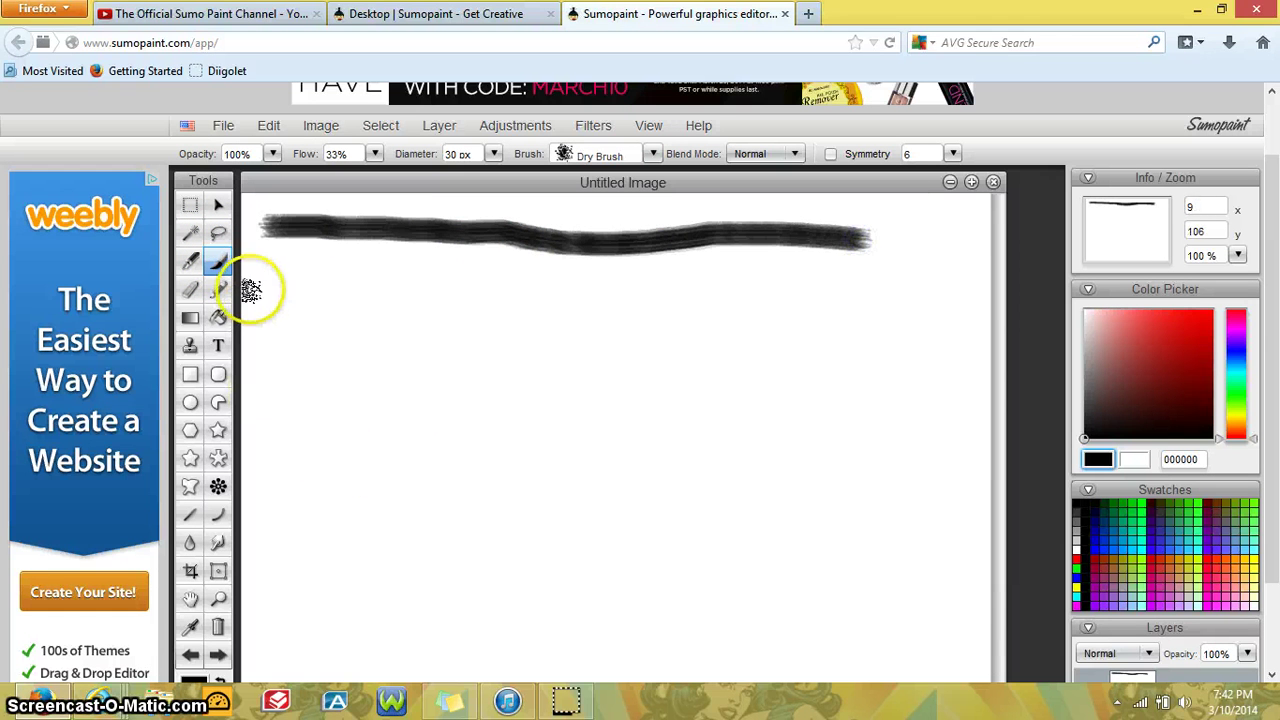
{"action": "left_click_drag", "start_coordinate": [256, 272], "coordinate": [912, 284]}
Draw two horizontal lines below the brush strokes with the Ink tool, one with the Round brush shape and one with Narrow.
{"action": "left_click", "coordinate": [190, 262]}
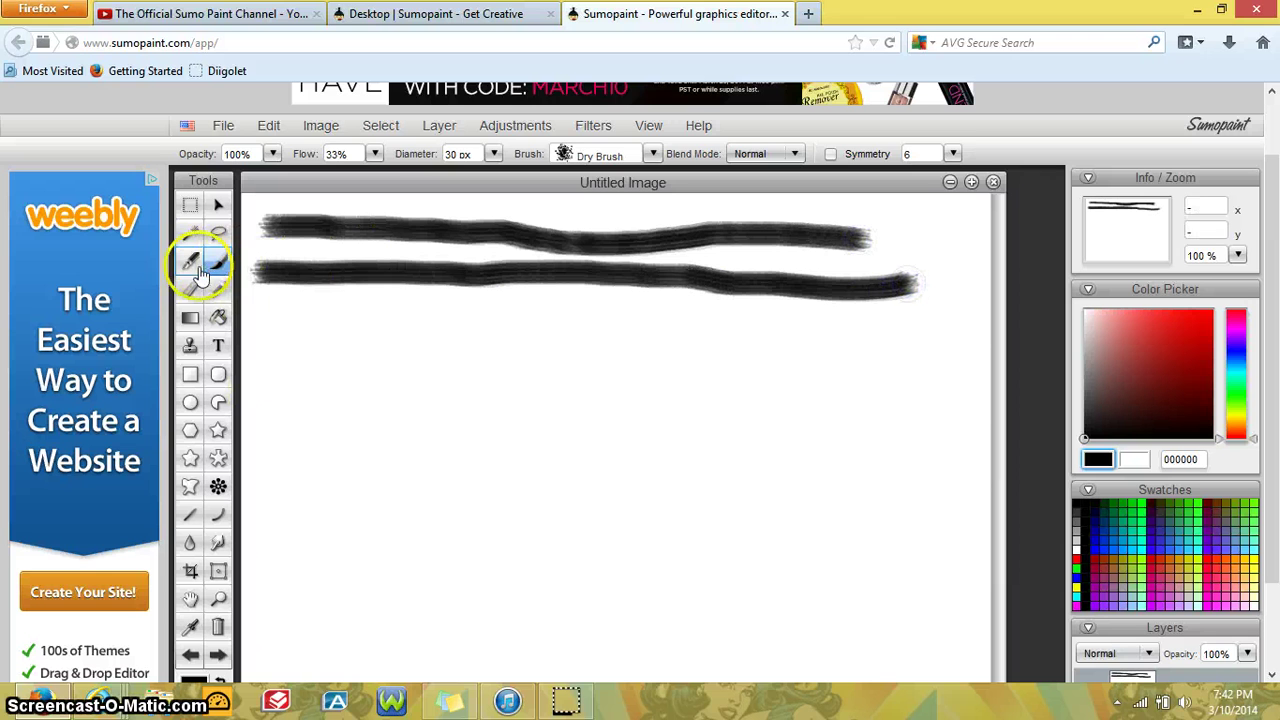
{"action": "left_click_drag", "start_coordinate": [266, 316], "coordinate": [878, 345]}
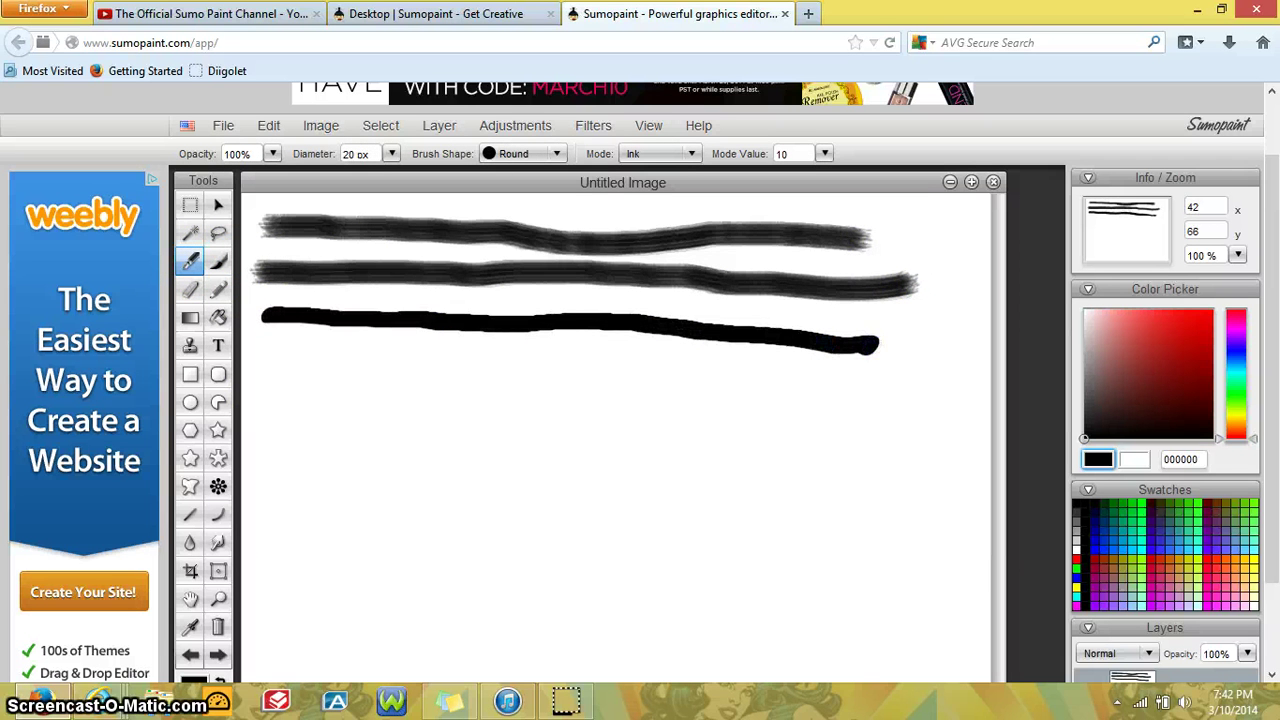
{"action": "left_click", "coordinate": [558, 155]}
{"action": "left_click", "coordinate": [510, 190]}
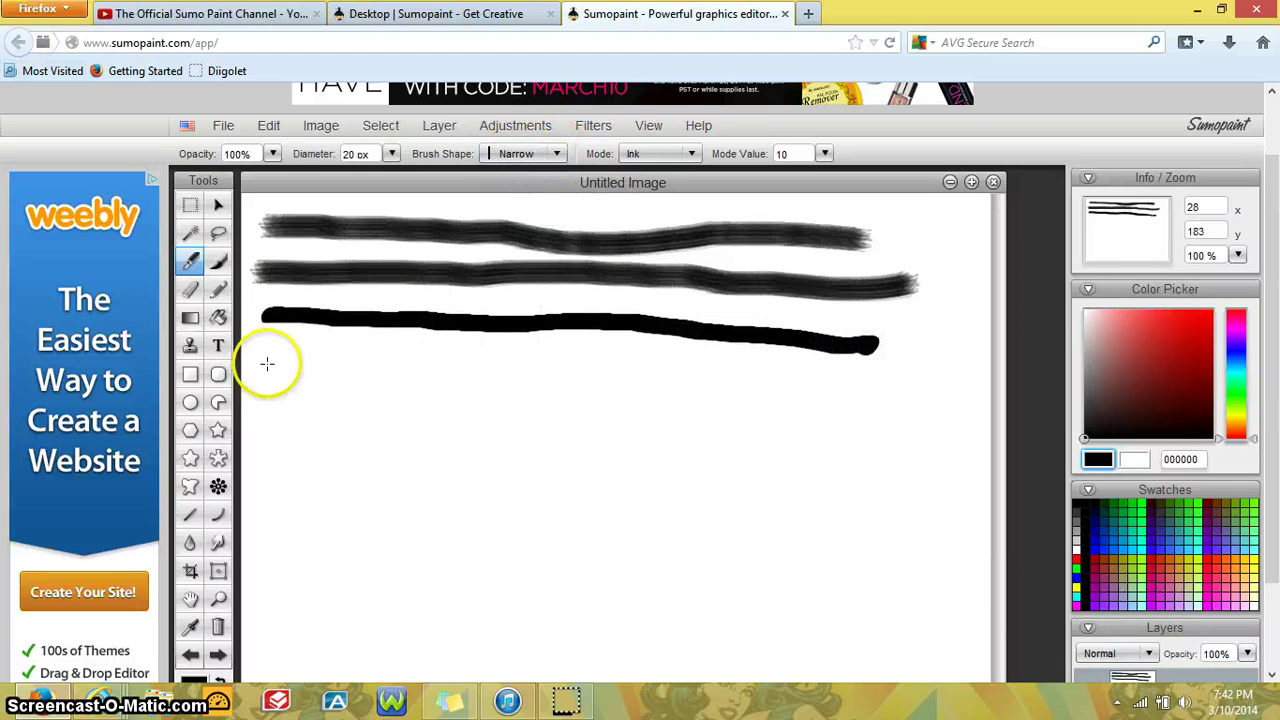
{"action": "left_click_drag", "start_coordinate": [270, 364], "coordinate": [912, 410]}
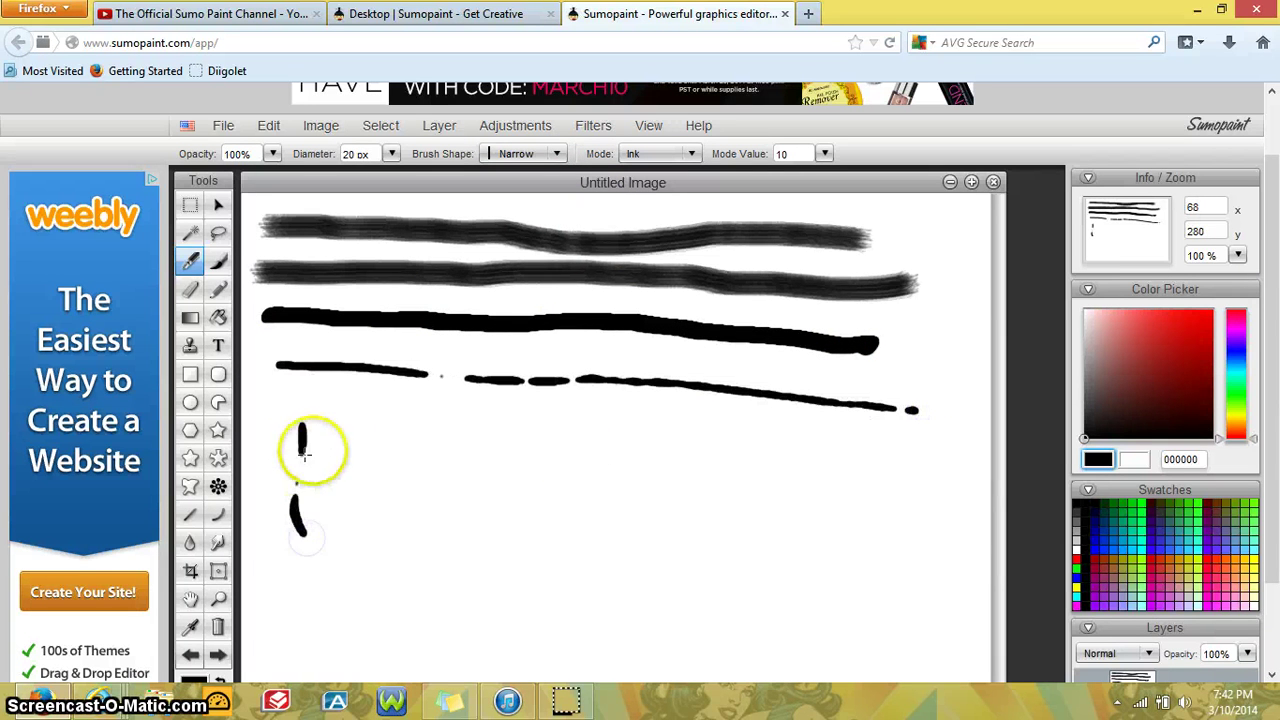
Scribble curved Ink tool strokes below the lines with the Narrow brush shape, some in Ink mode and some in Smoothing mode.
{"action": "mouse_move", "coordinate": [466, 455]}
{"action": "left_mouse_down"}
{"action": "mouse_move", "coordinate": [534, 575]}
{"action": "mouse_move", "coordinate": [600, 534]}
{"action": "mouse_move", "coordinate": [528, 523]}
{"action": "mouse_move", "coordinate": [614, 543]}
{"action": "mouse_move", "coordinate": [638, 492]}
{"action": "left_mouse_up"}
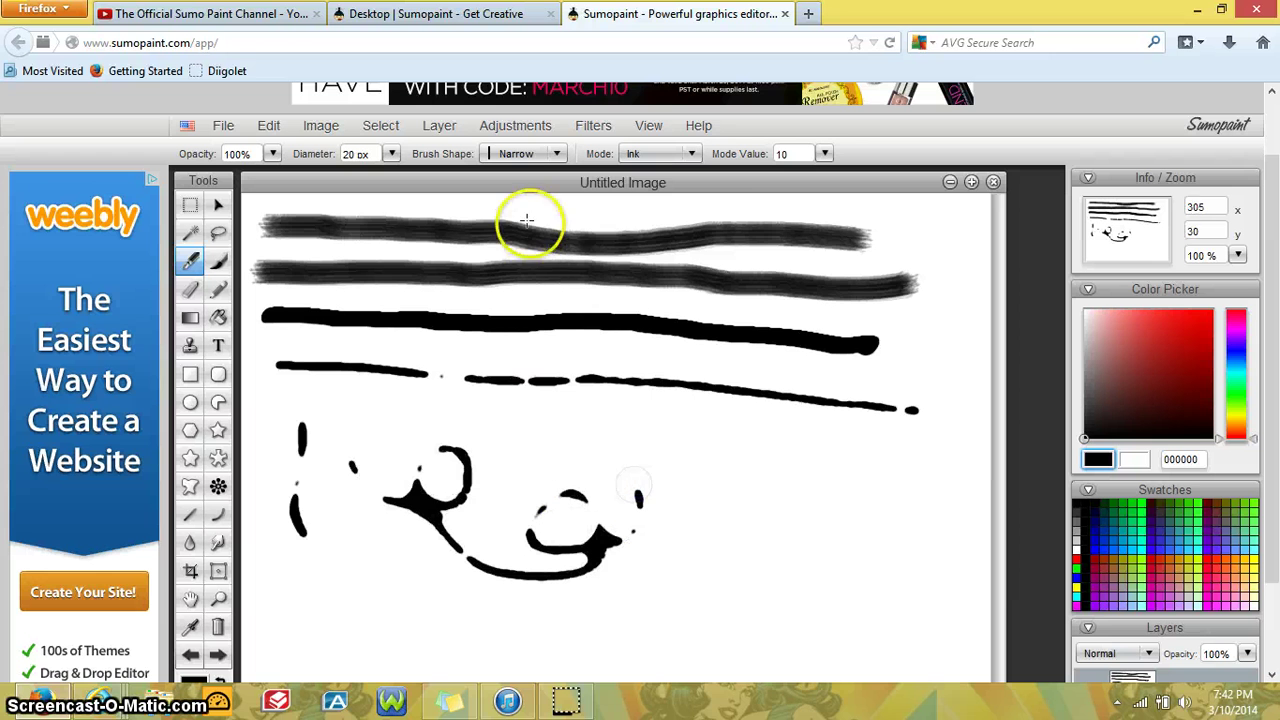
{"action": "left_click", "coordinate": [692, 155]}
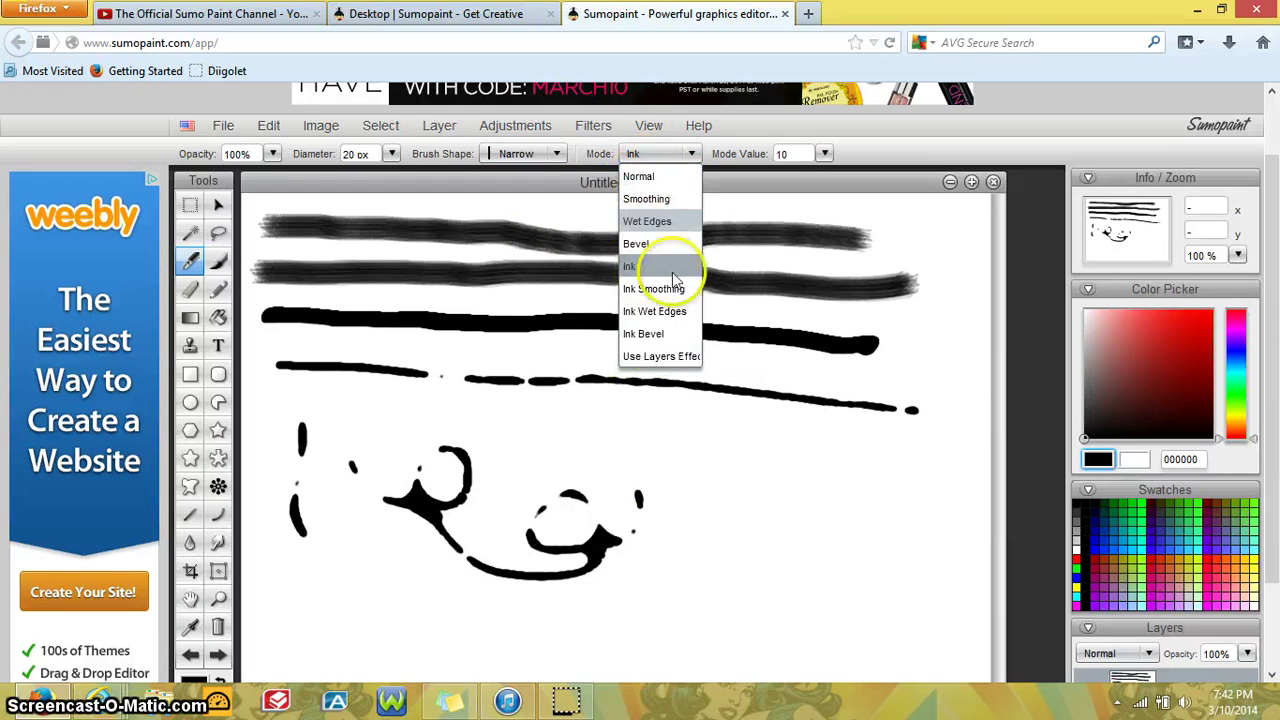
{"action": "left_click", "coordinate": [658, 199]}
{"action": "mouse_move", "coordinate": [537, 458]}
{"action": "left_mouse_down"}
{"action": "mouse_move", "coordinate": [734, 485]}
{"action": "mouse_move", "coordinate": [805, 530]}
{"action": "left_mouse_up"}
{"action": "mouse_move", "coordinate": [650, 490]}
{"action": "left_mouse_down"}
{"action": "mouse_move", "coordinate": [686, 528]}
{"action": "mouse_move", "coordinate": [806, 524]}
{"action": "mouse_move", "coordinate": [568, 560]}
{"action": "mouse_move", "coordinate": [374, 397]}
{"action": "mouse_move", "coordinate": [752, 515]}
{"action": "left_mouse_up"}
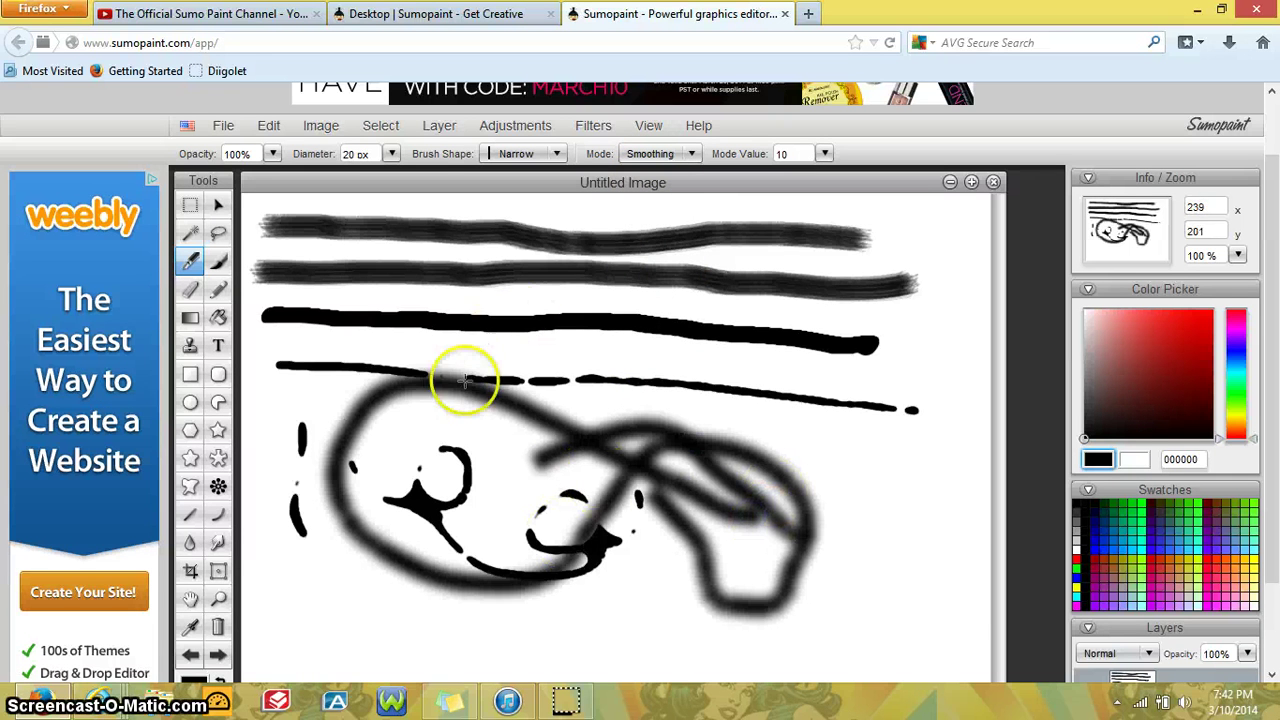
Clear all the brush and ink strokes from the Background layer.
{"action": "scroll", "coordinate": [400, 420], "scroll_direction": "down", "scroll_amount": 2}
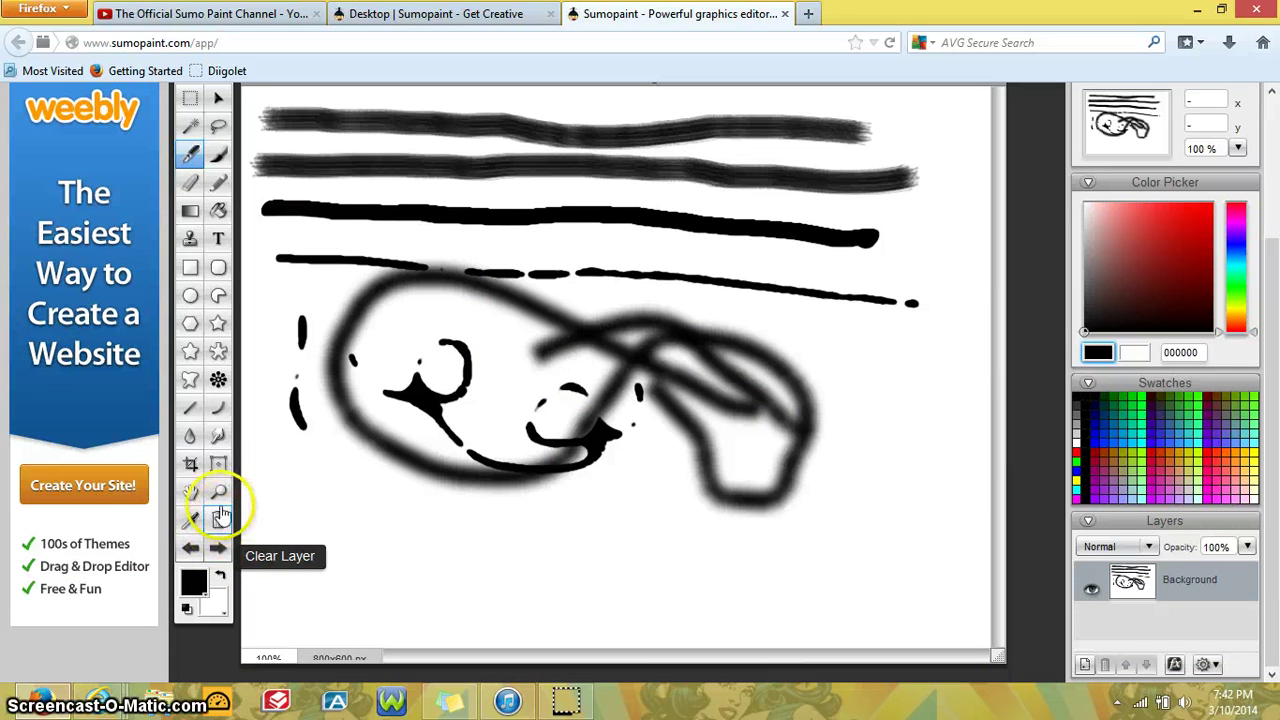
{"action": "left_click", "coordinate": [218, 521]}
{"action": "scroll", "coordinate": [471, 491], "scroll_direction": "up", "scroll_amount": 2}
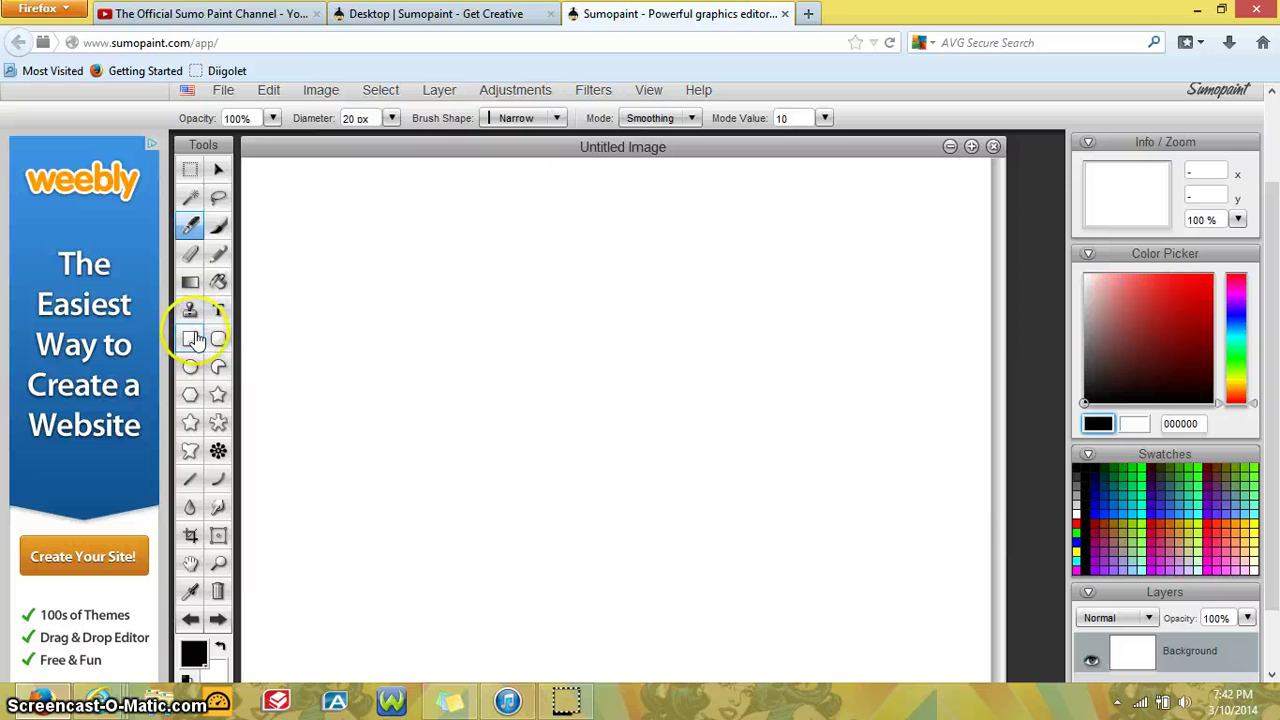
Look through the Rectangle tool's fill types, including the bitmap pattern, the linear gradient with its presets, and the radial gradients.
{"action": "left_click", "coordinate": [191, 342]}
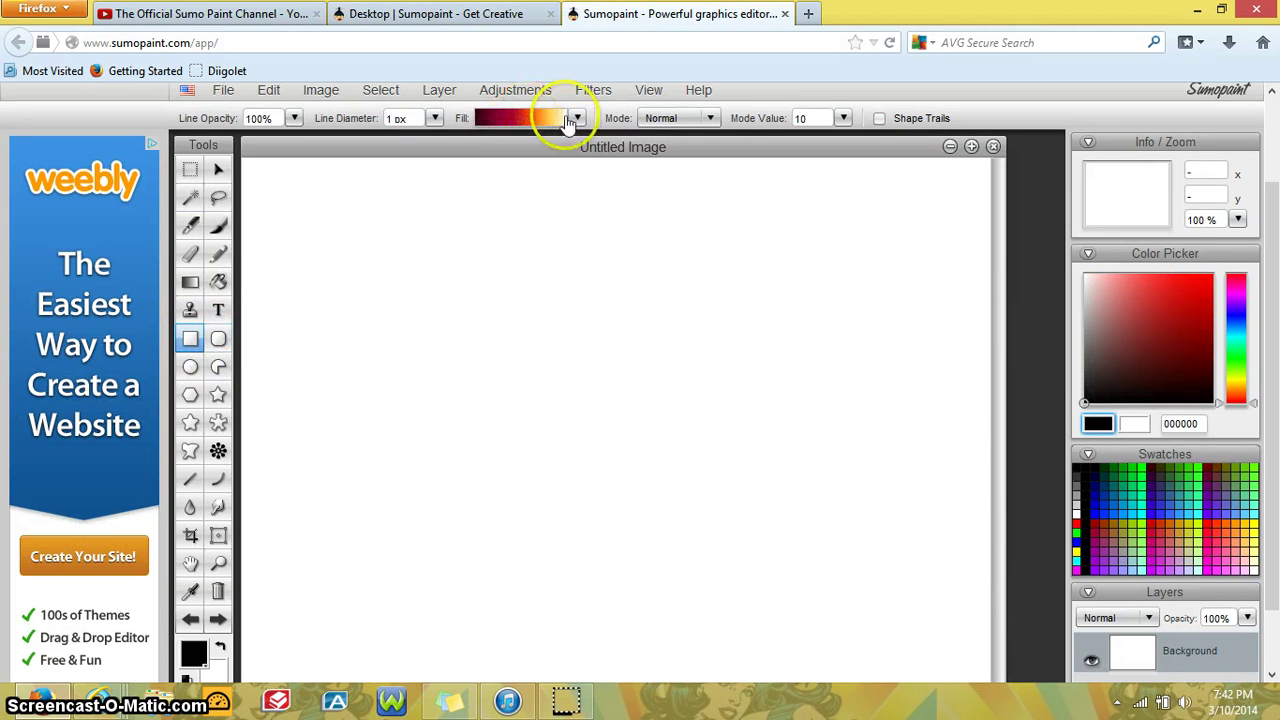
{"action": "left_click", "coordinate": [570, 119]}
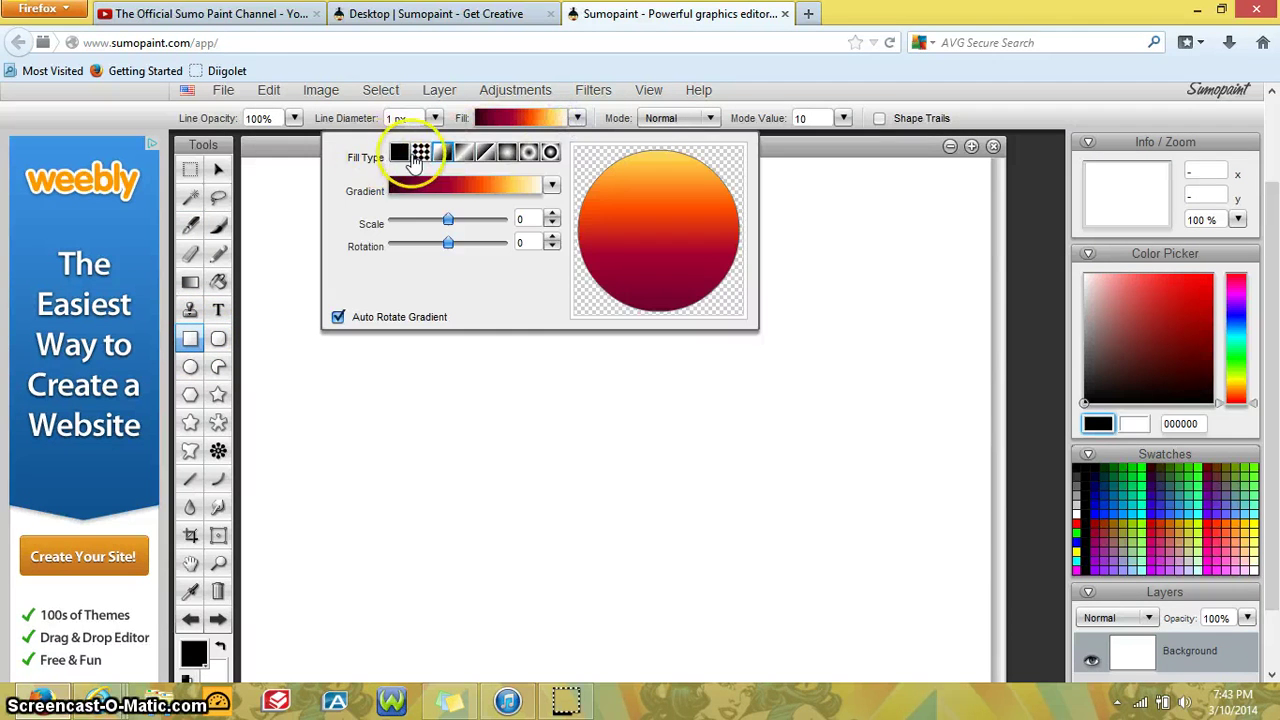
{"action": "left_click", "coordinate": [419, 155]}
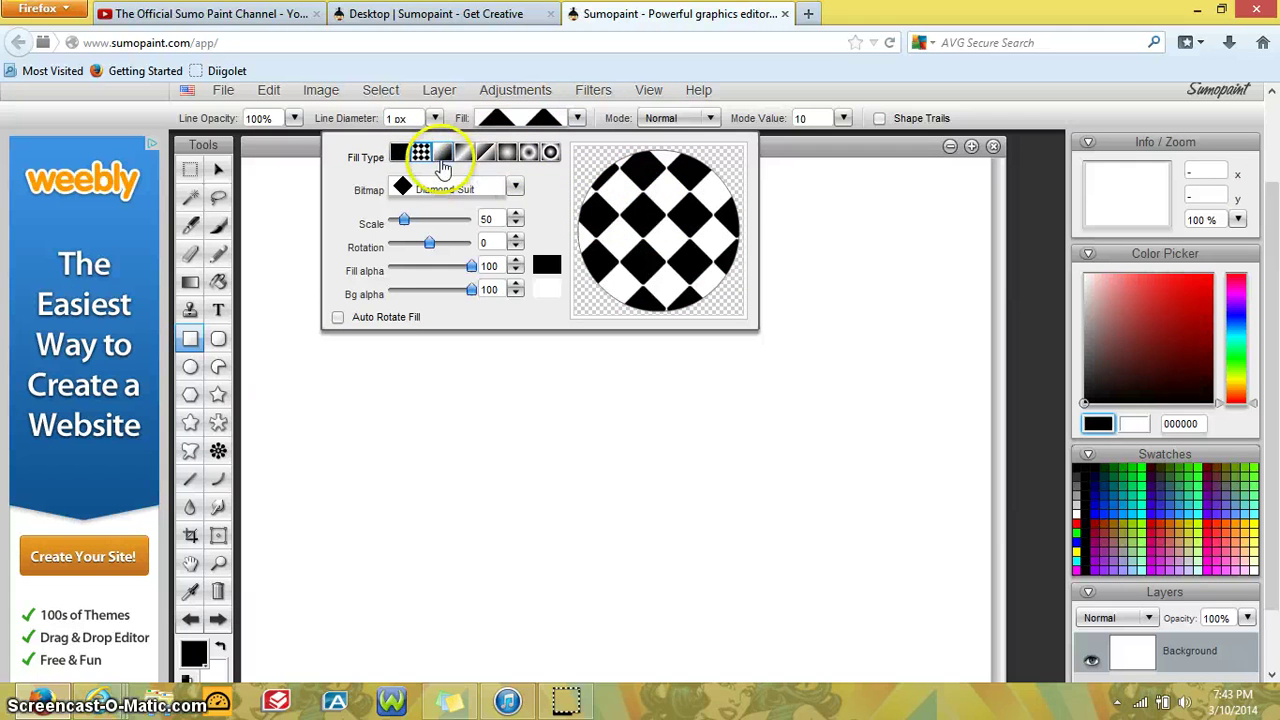
{"action": "left_click", "coordinate": [444, 155]}
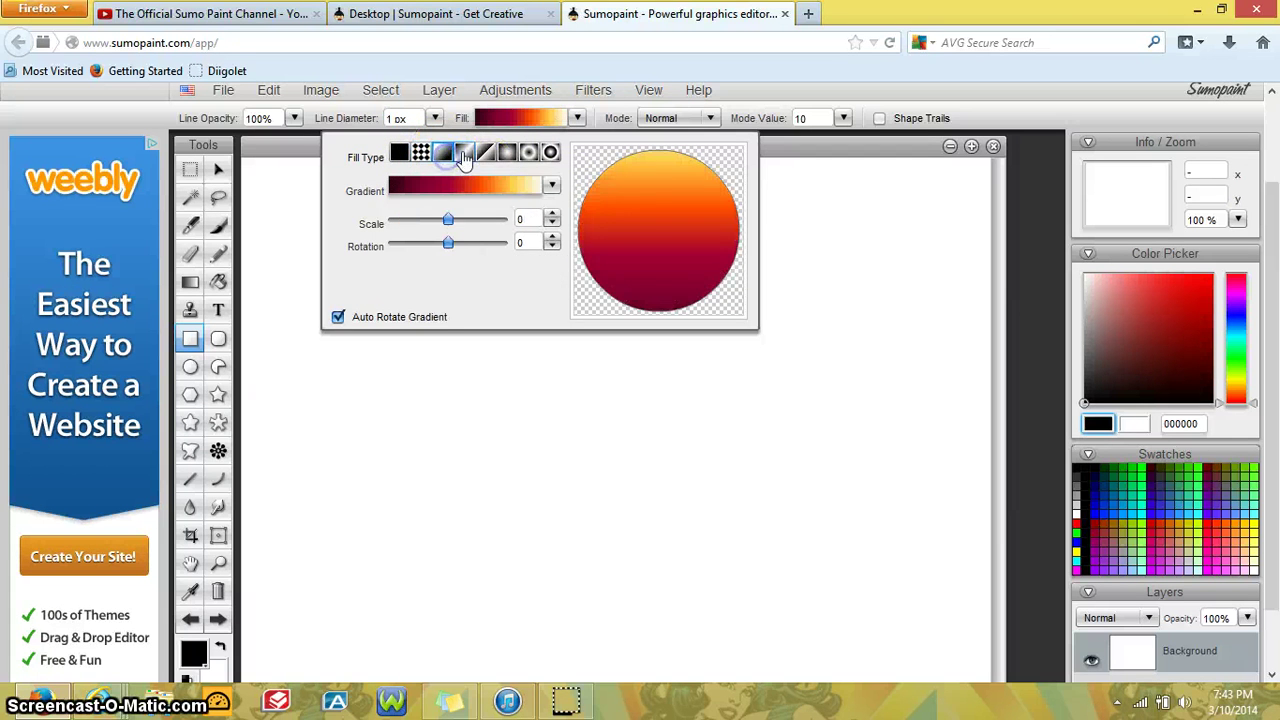
{"action": "left_click", "coordinate": [550, 186]}
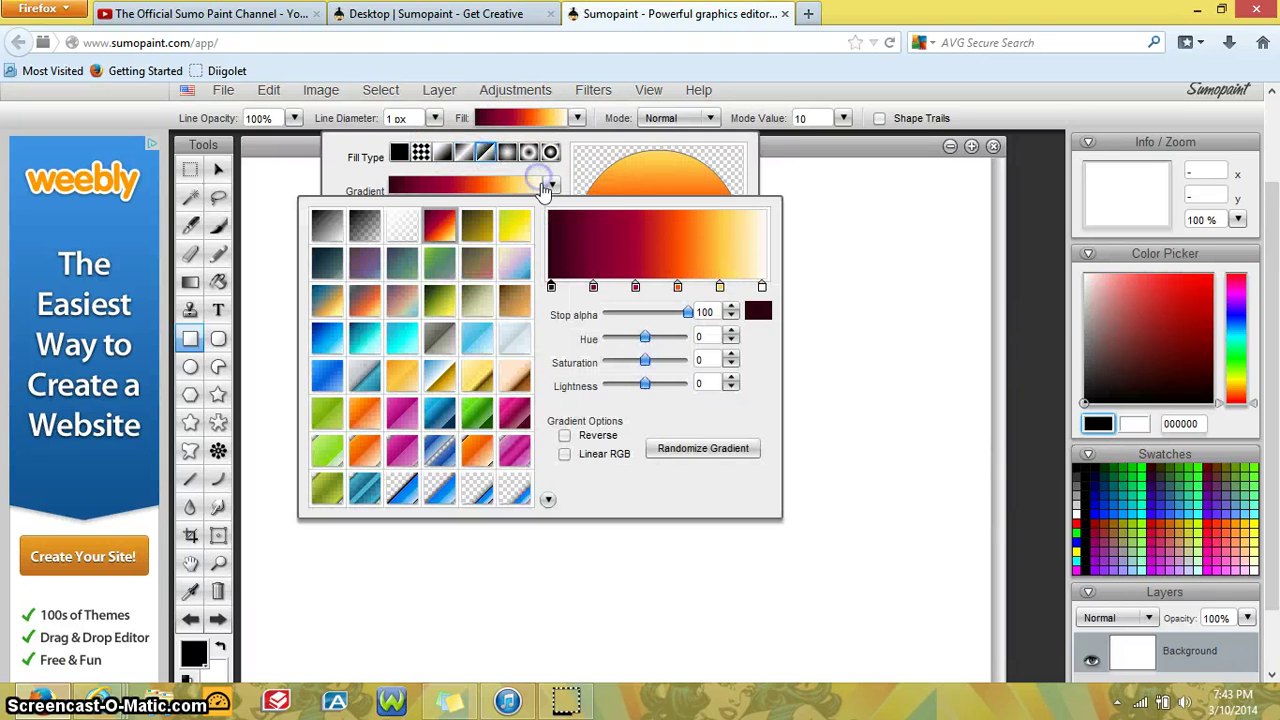
{"action": "left_click", "coordinate": [507, 152]}
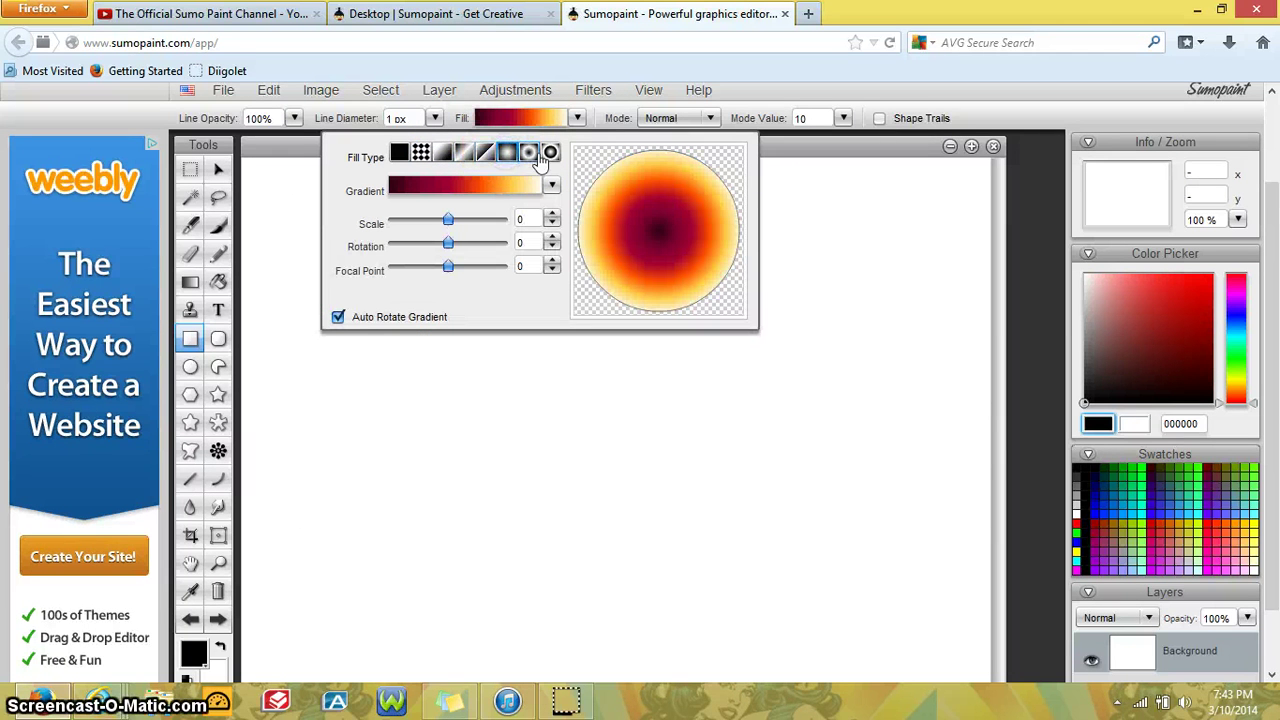
{"action": "left_click", "coordinate": [551, 156]}
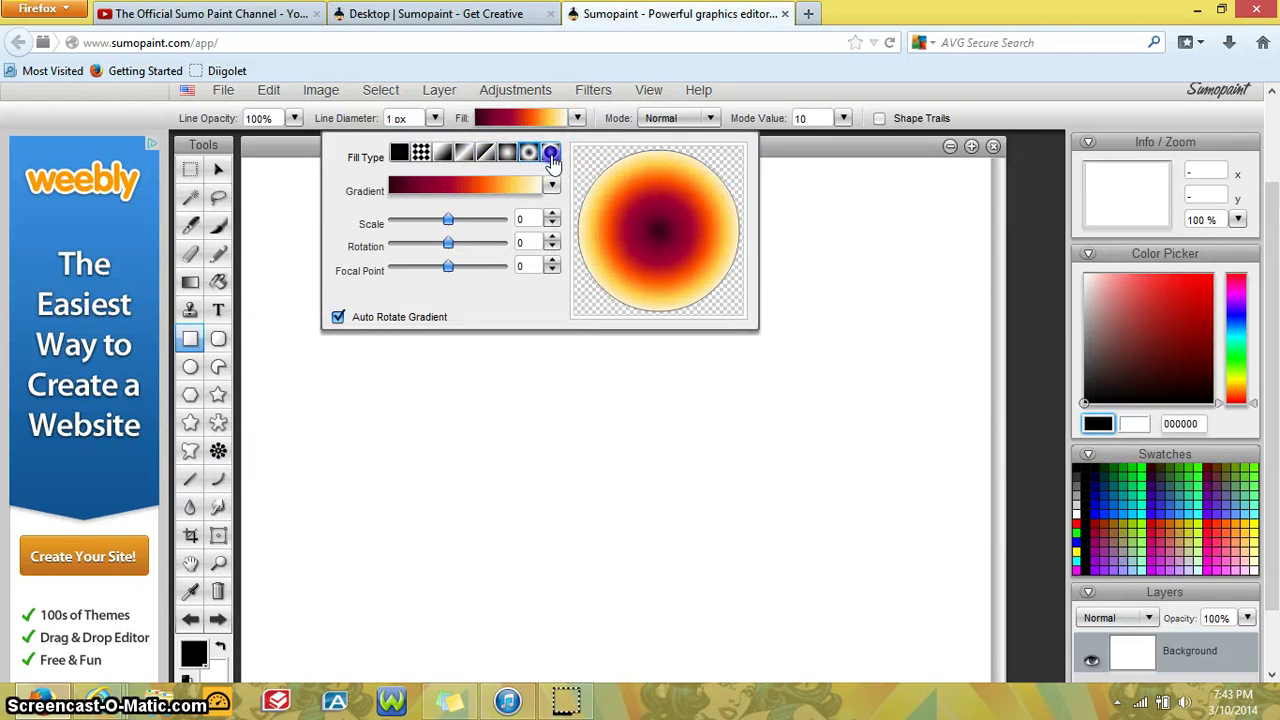
Draw a rectangle with a solid black fill in the upper left part of the canvas.
{"action": "left_click", "coordinate": [402, 155]}
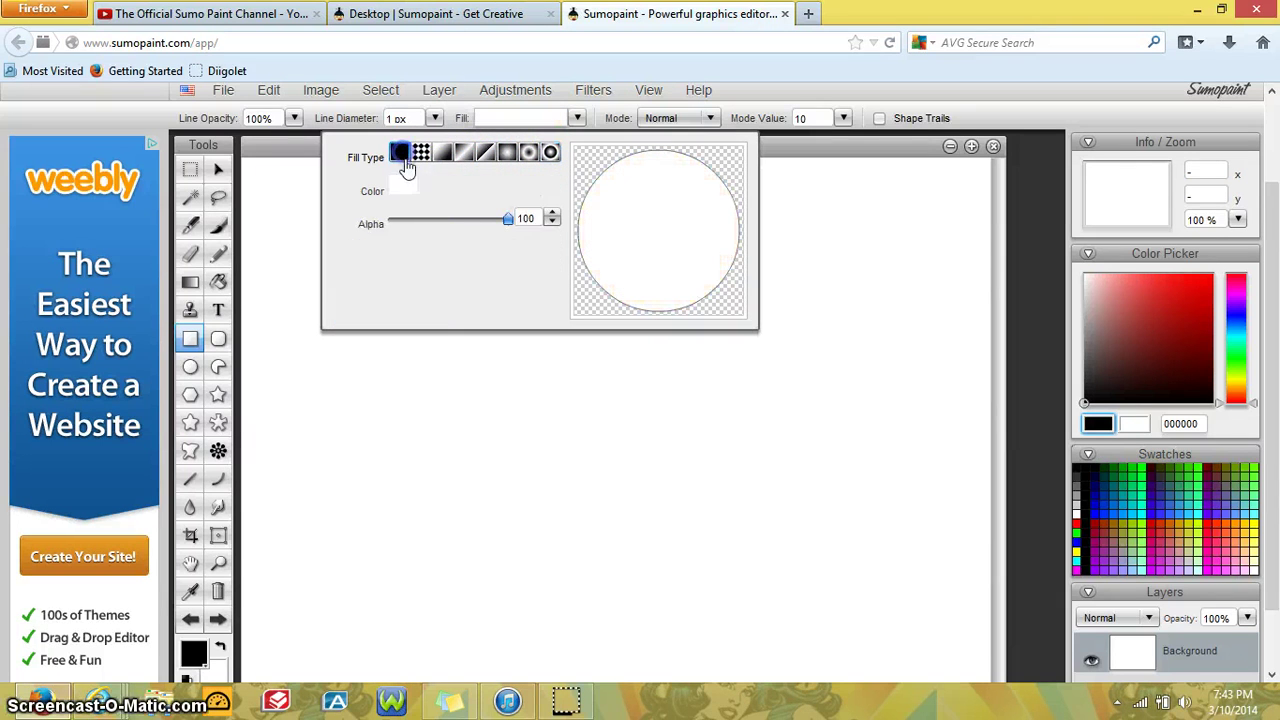
{"action": "left_click", "coordinate": [412, 190]}
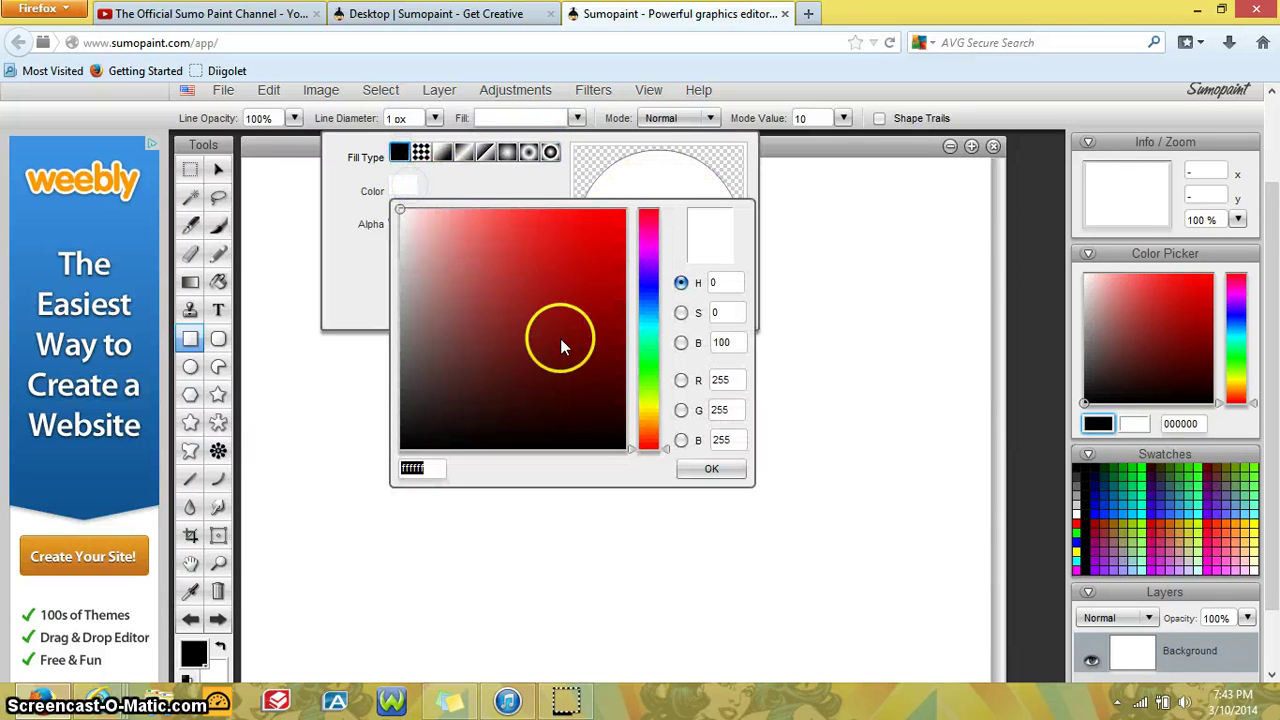
{"action": "left_click", "coordinate": [402, 451]}
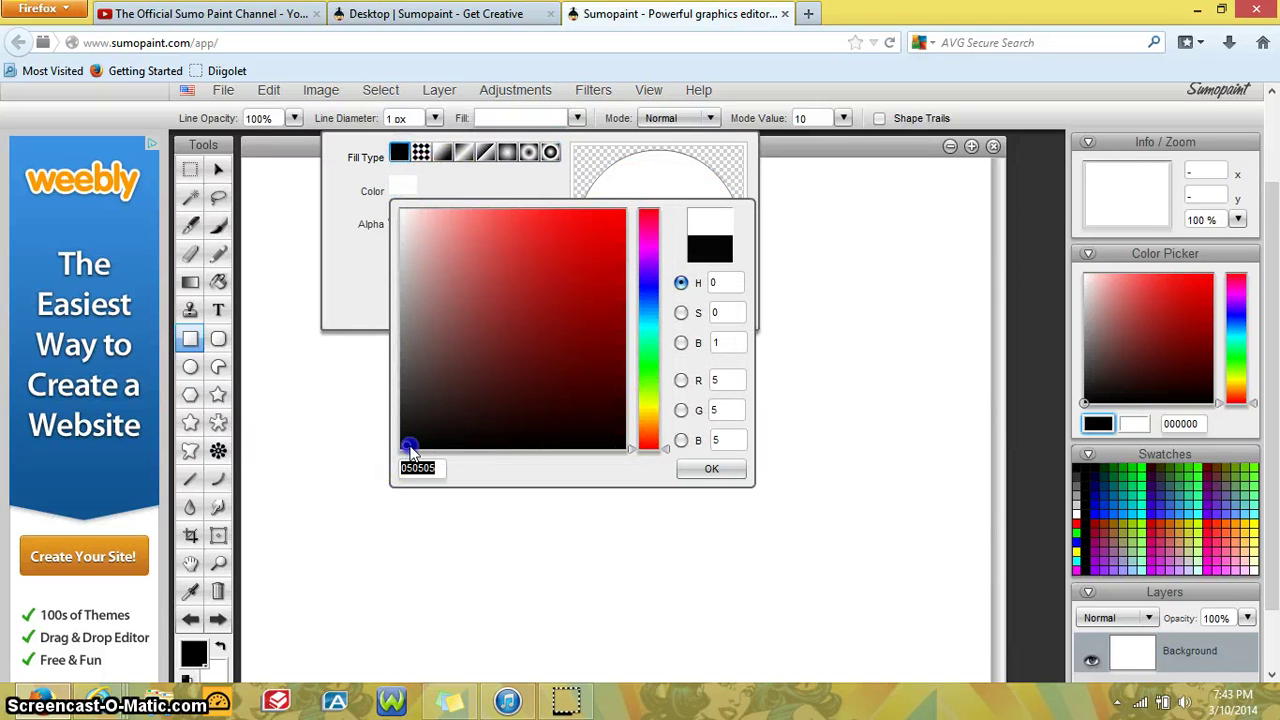
{"action": "left_click", "coordinate": [690, 469]}
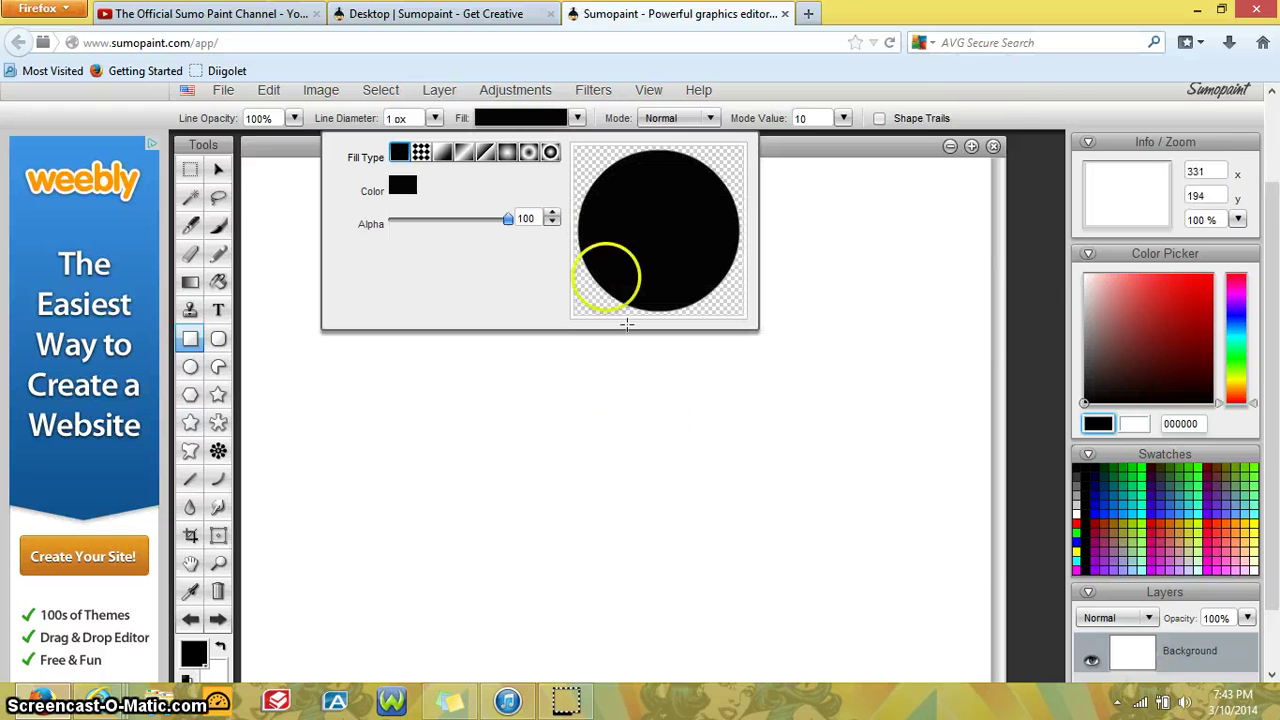
{"action": "left_click", "coordinate": [190, 342]}
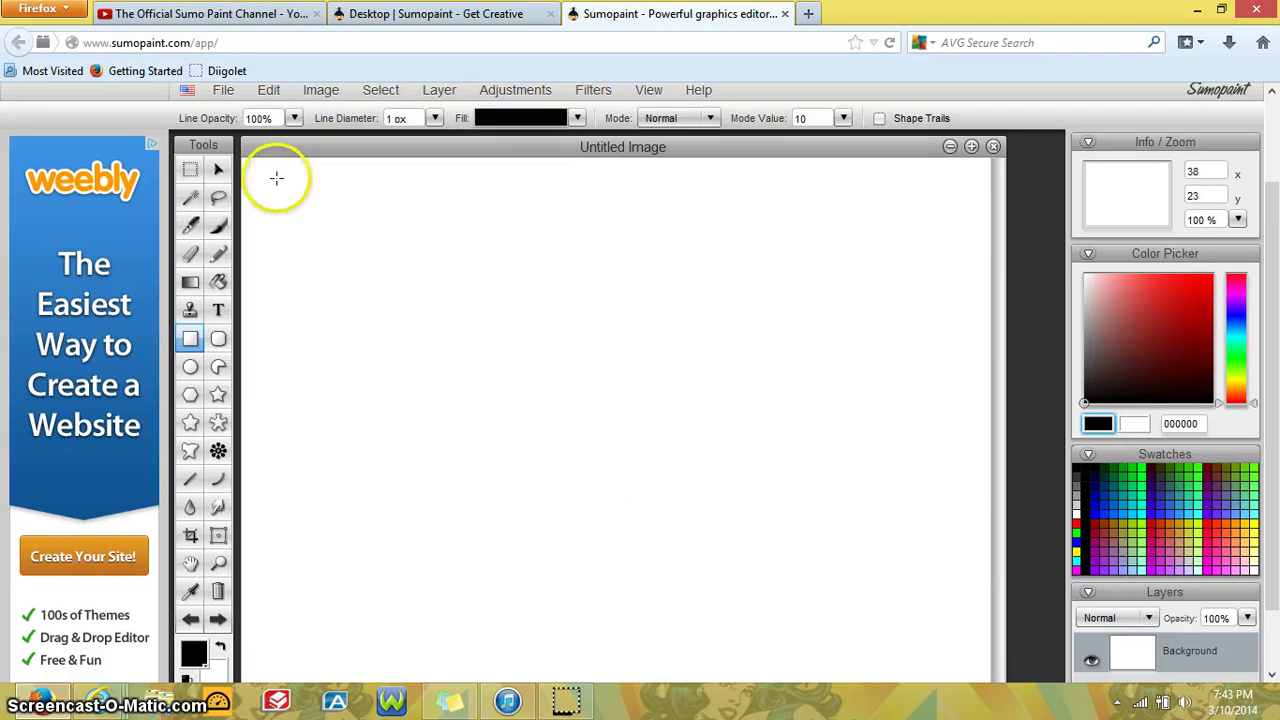
{"action": "left_click_drag", "start_coordinate": [272, 183], "coordinate": [452, 382]}
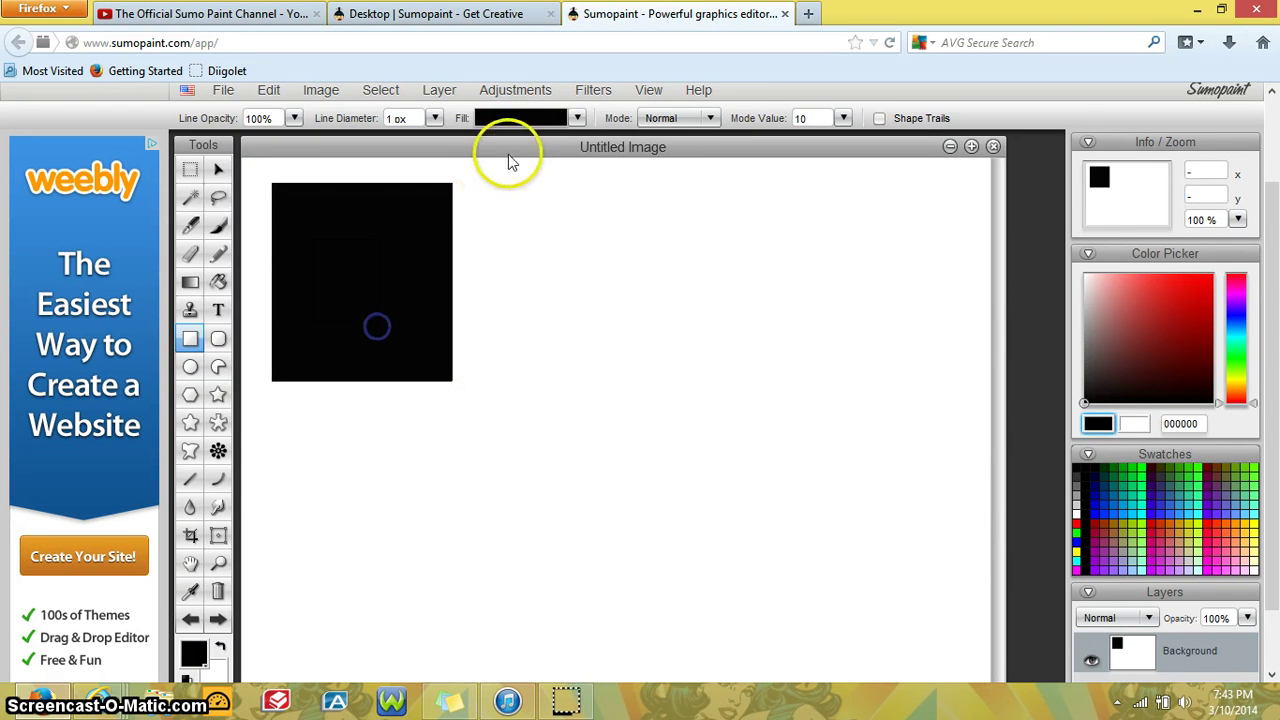
Change the rectangle fill to a Linear Gradient using the black-to-white preset.
{"action": "left_click", "coordinate": [577, 118]}
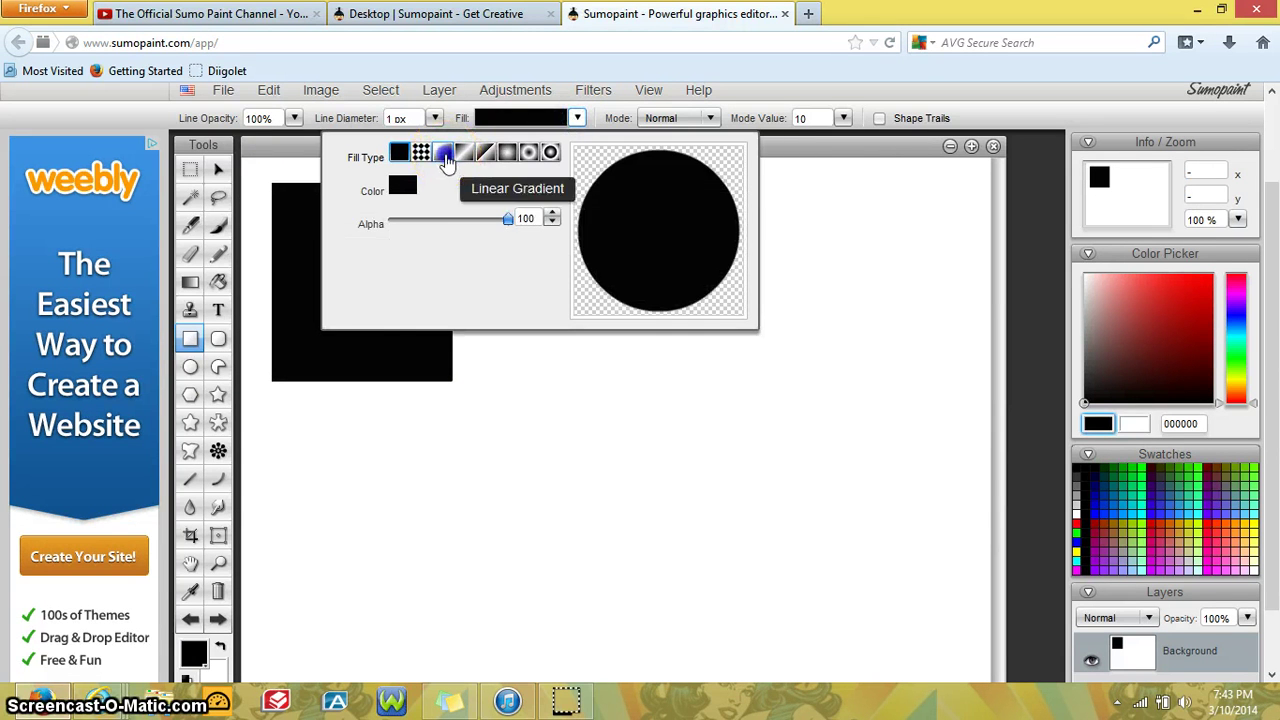
{"action": "left_click", "coordinate": [443, 153]}
{"action": "left_click", "coordinate": [541, 192]}
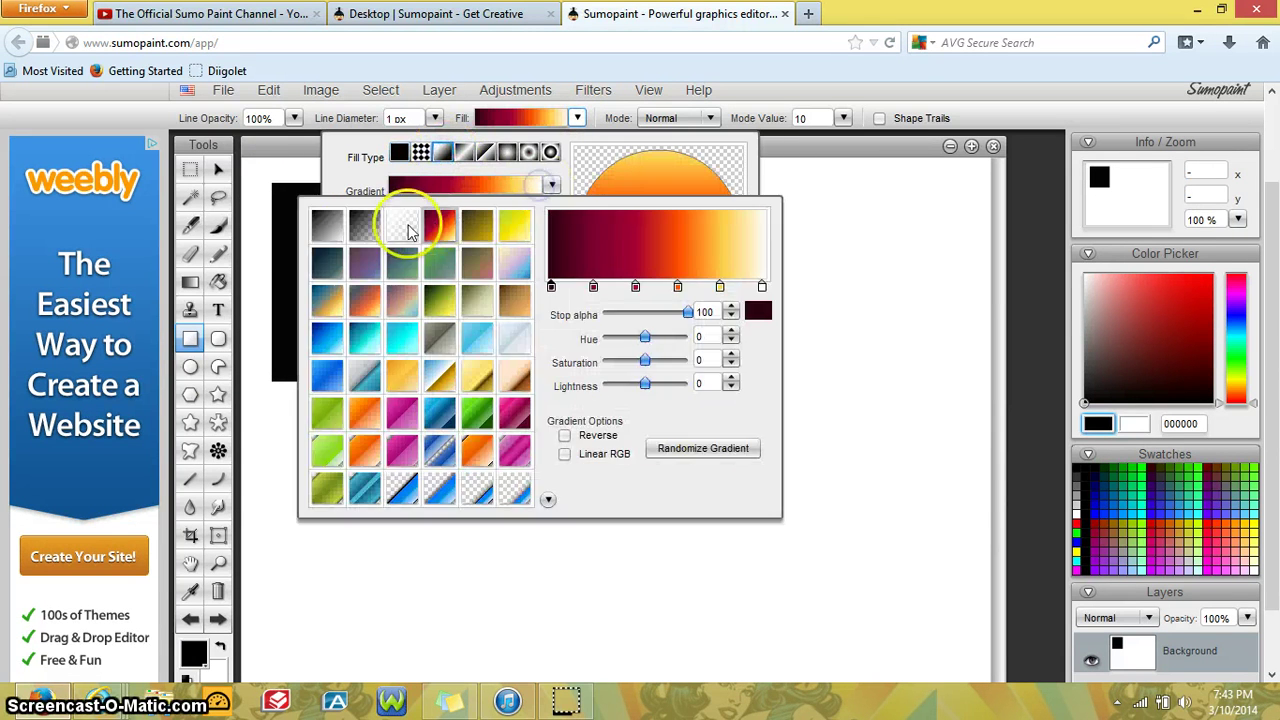
{"action": "left_click", "coordinate": [330, 221]}
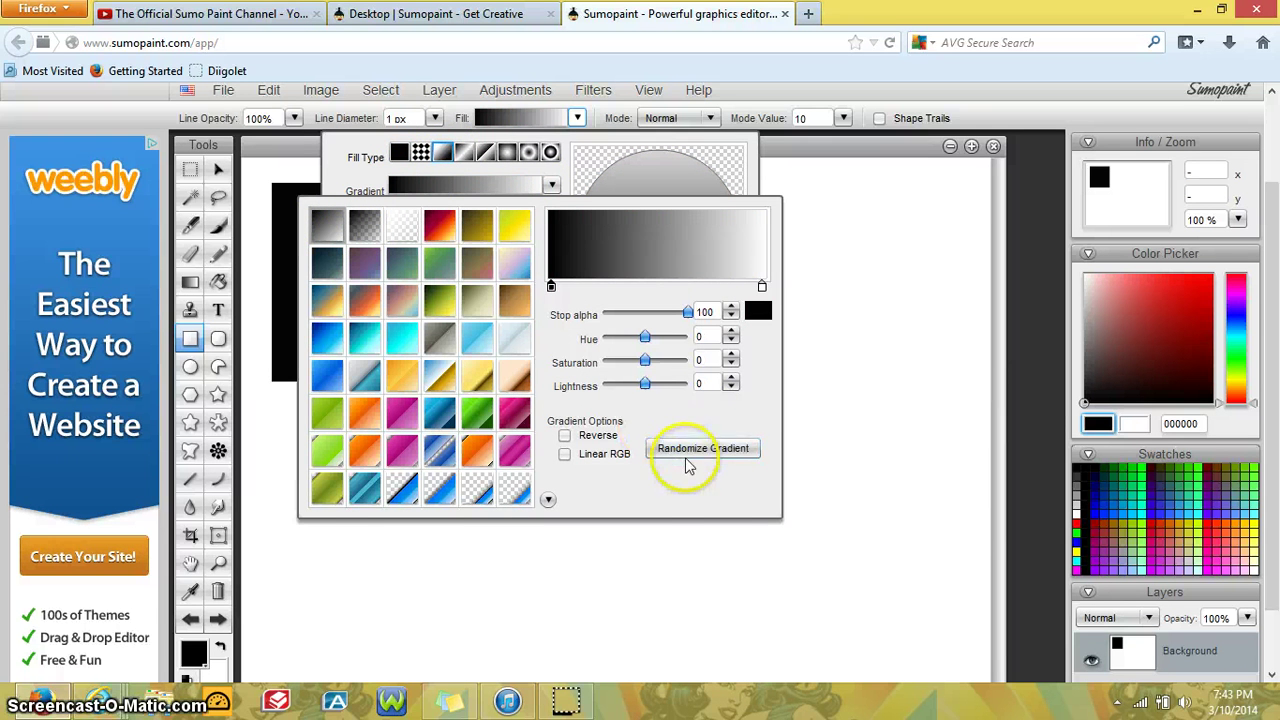
{"action": "left_click", "coordinate": [438, 170]}
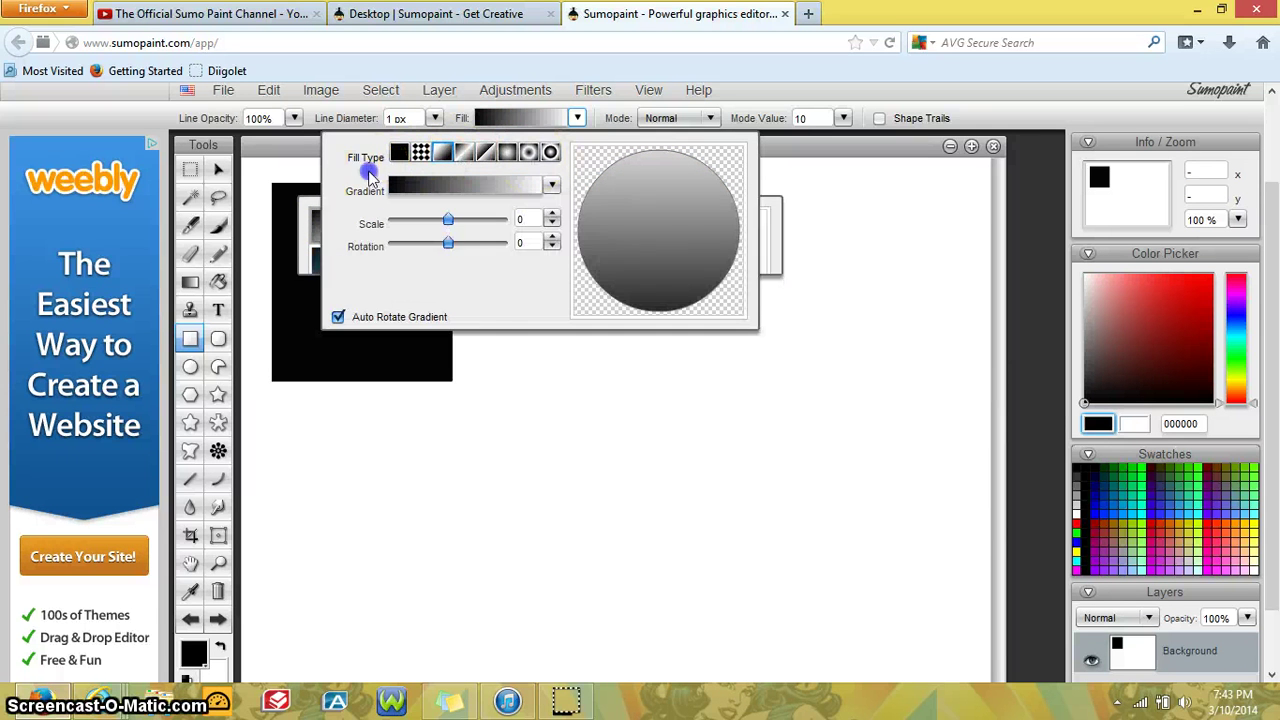
{"action": "left_click", "coordinate": [405, 337]}
Draw a gradient-filled square beside the black rectangle, with three progressively smaller squares nested inside it.
{"action": "left_click", "coordinate": [563, 383]}
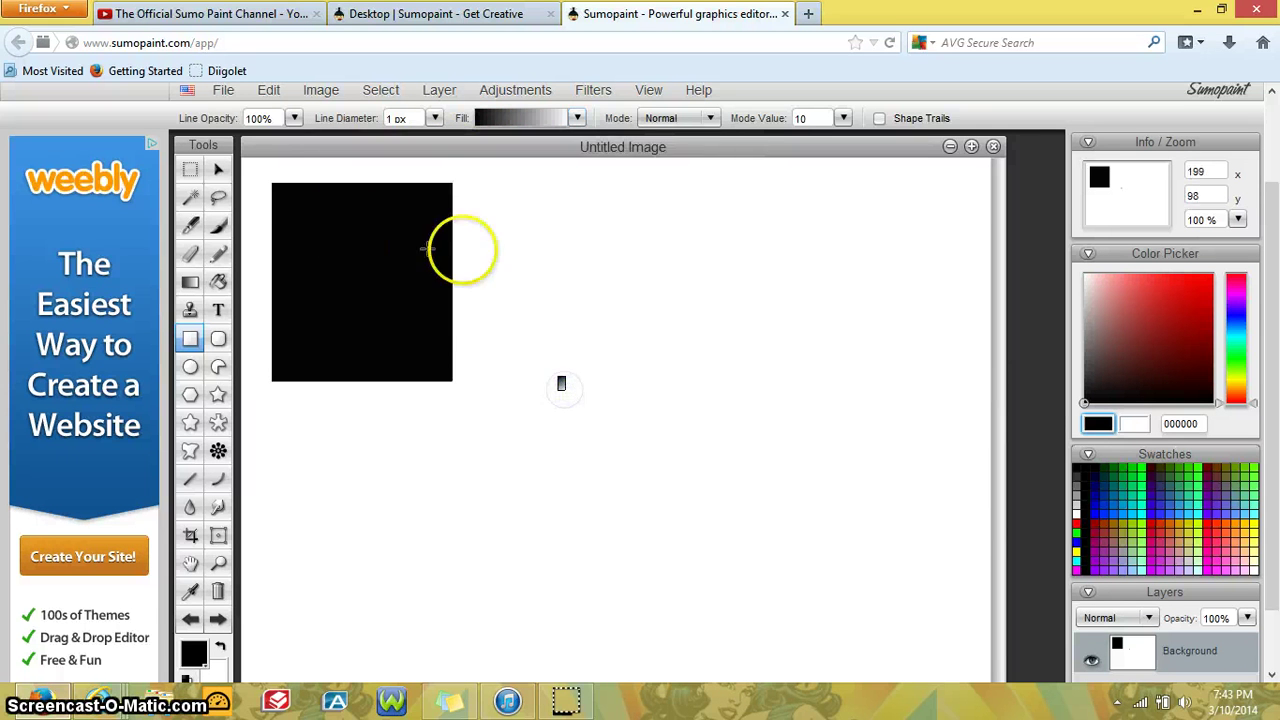
{"action": "left_click_drag", "start_coordinate": [499, 191], "coordinate": [686, 382]}
{"action": "left_click_drag", "start_coordinate": [542, 316], "coordinate": [654, 339]}
{"action": "left_click_drag", "start_coordinate": [566, 317], "coordinate": [632, 311]}
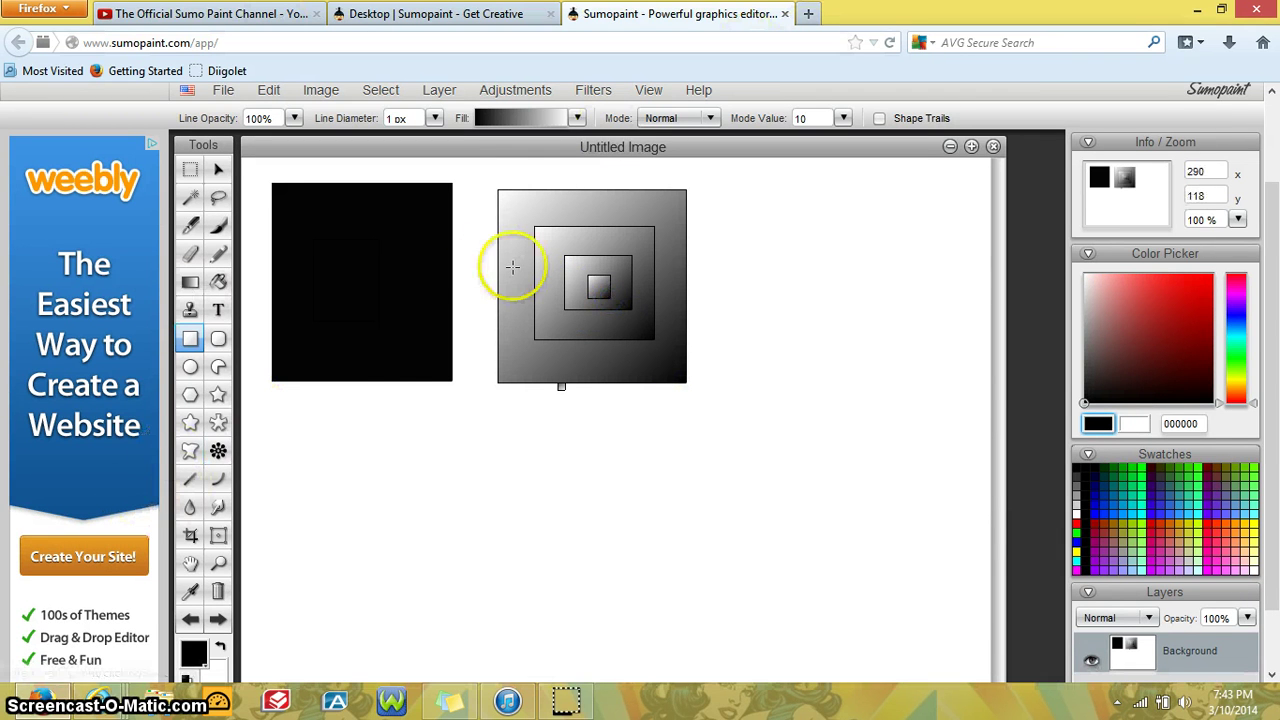
Draw two adjoining gradient-filled ellipses beside the nested squares, with a thin ellipse and a small circle inside the first.
{"action": "left_click", "coordinate": [190, 366]}
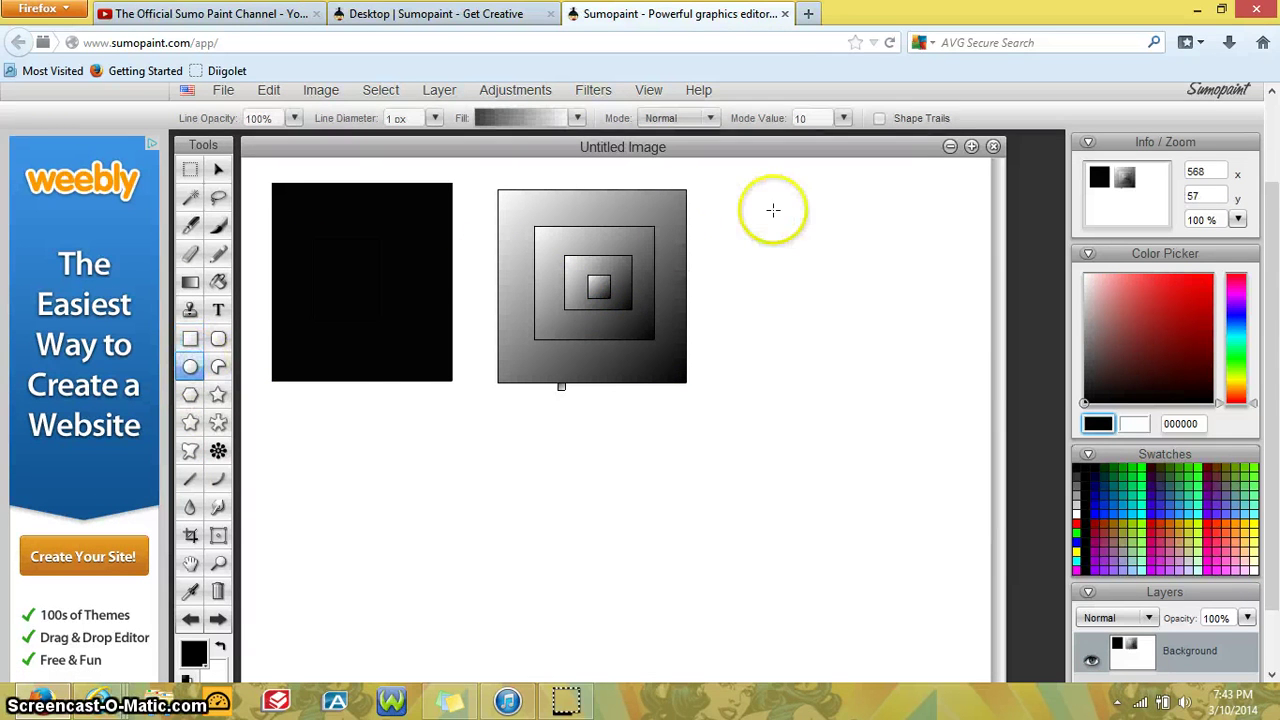
{"action": "left_click_drag", "start_coordinate": [793, 169], "coordinate": [722, 263]}
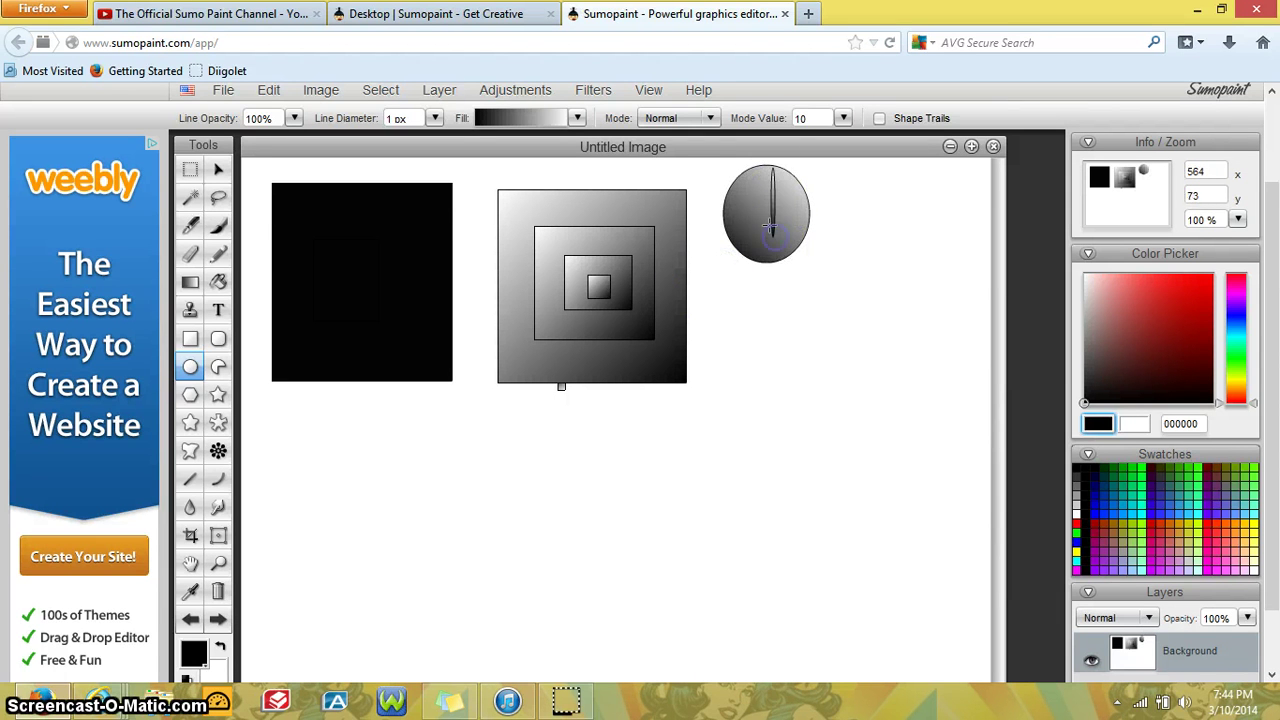
{"action": "left_click_drag", "start_coordinate": [800, 224], "coordinate": [893, 270]}
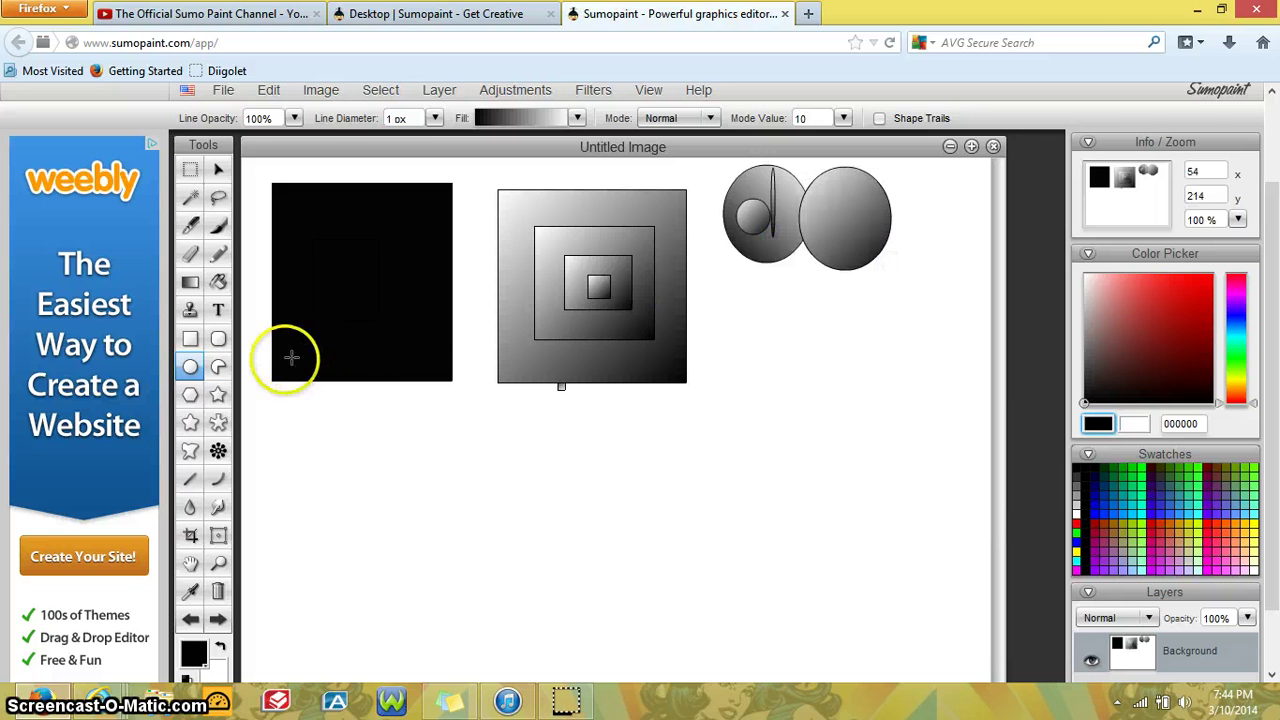
Draw a five-sided gradient-filled polygon below the black rectangle, with several smaller pentagons nested inside it.
{"action": "left_click", "coordinate": [190, 394]}
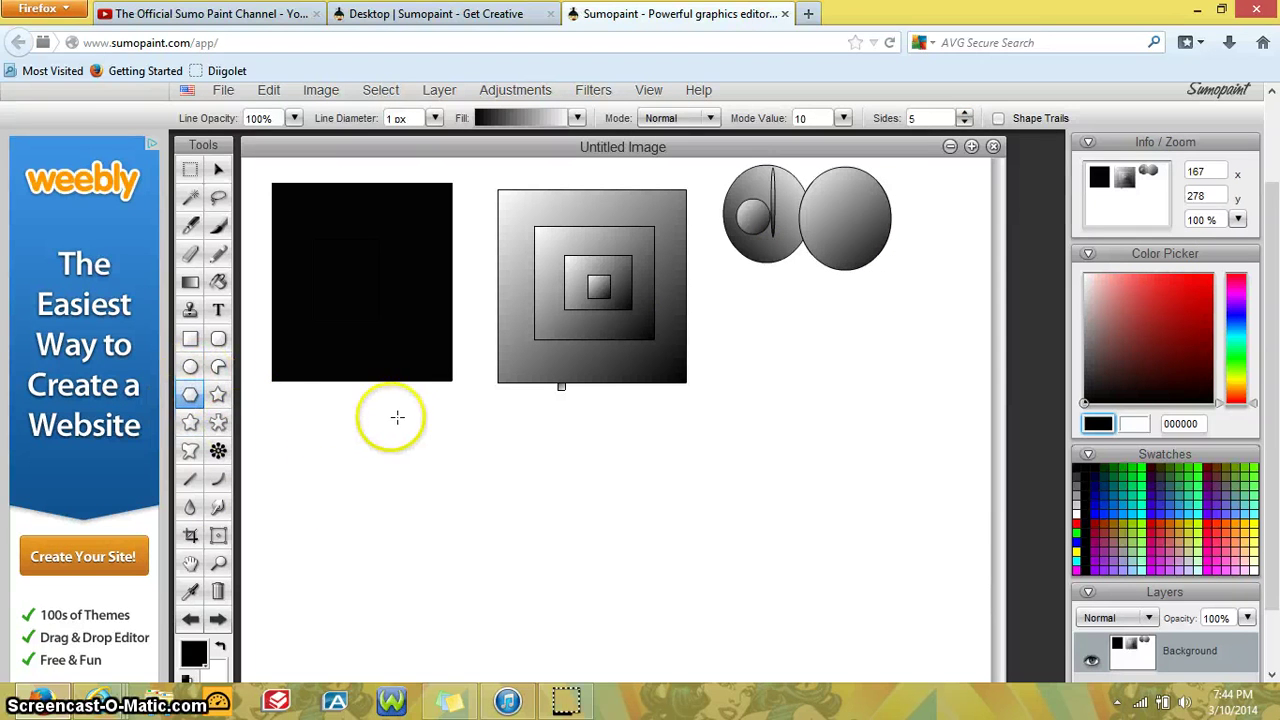
{"action": "left_click_drag", "start_coordinate": [397, 417], "coordinate": [447, 488]}
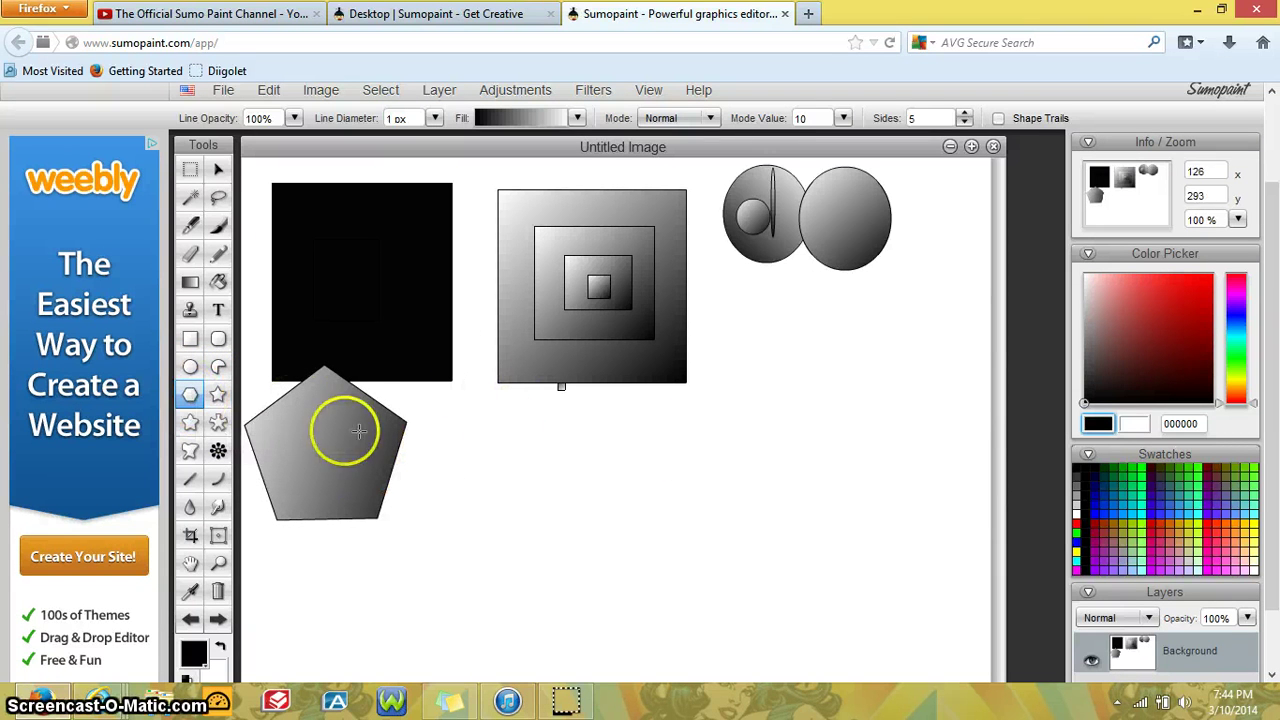
{"action": "left_click_drag", "start_coordinate": [298, 428], "coordinate": [335, 459]}
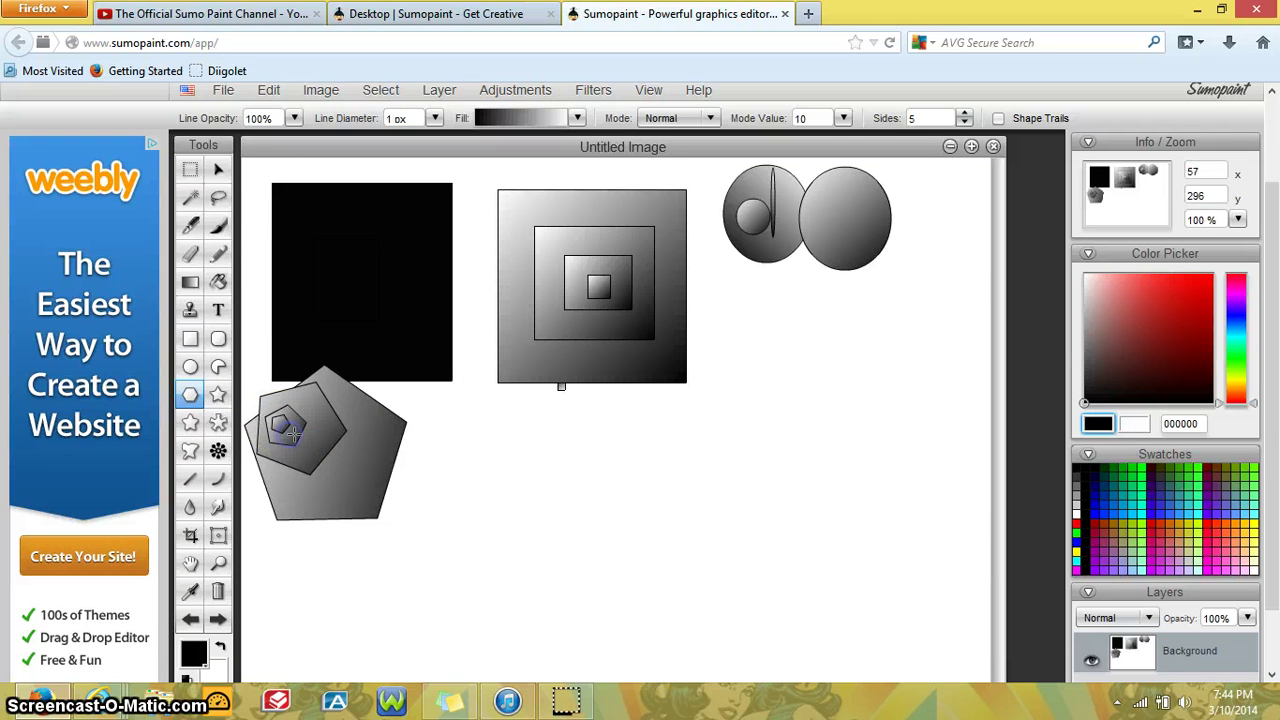
Select the Star tool and clear all the drawn shapes from the Background layer.
{"action": "left_click", "coordinate": [218, 394]}
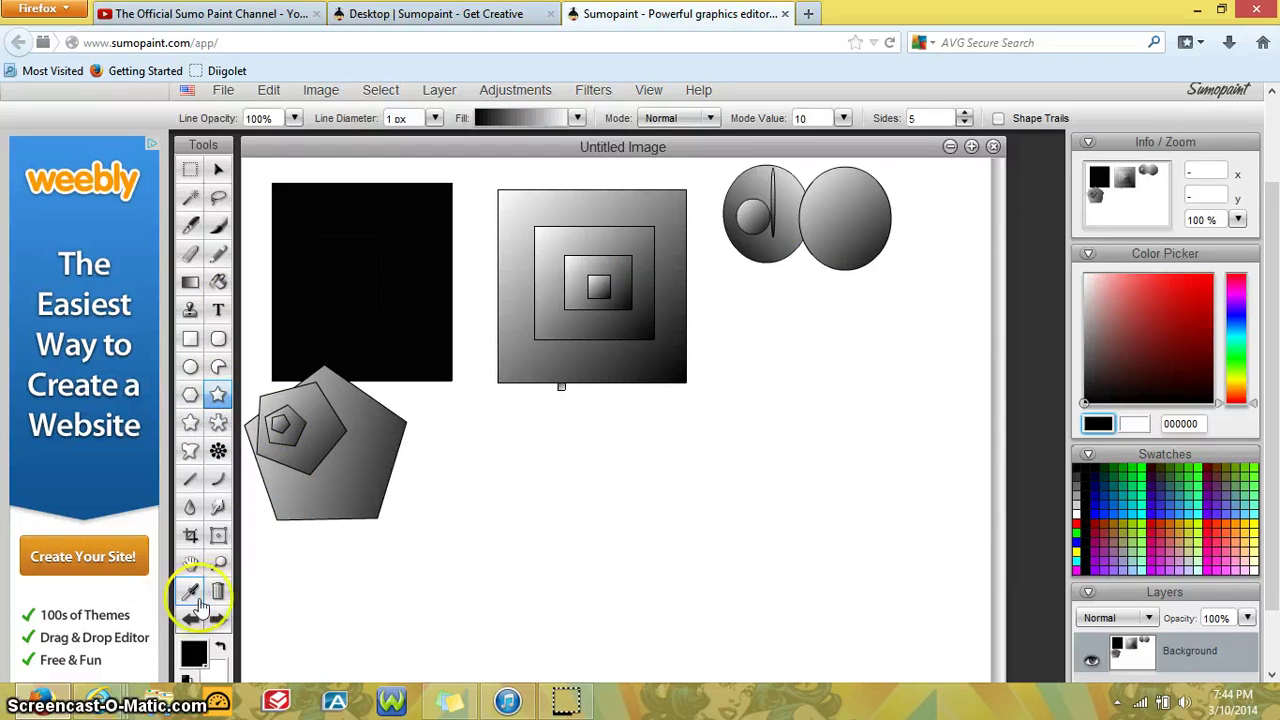
{"action": "left_click", "coordinate": [216, 593]}
{"action": "scroll", "coordinate": [437, 518], "scroll_direction": "down", "scroll_amount": 1}
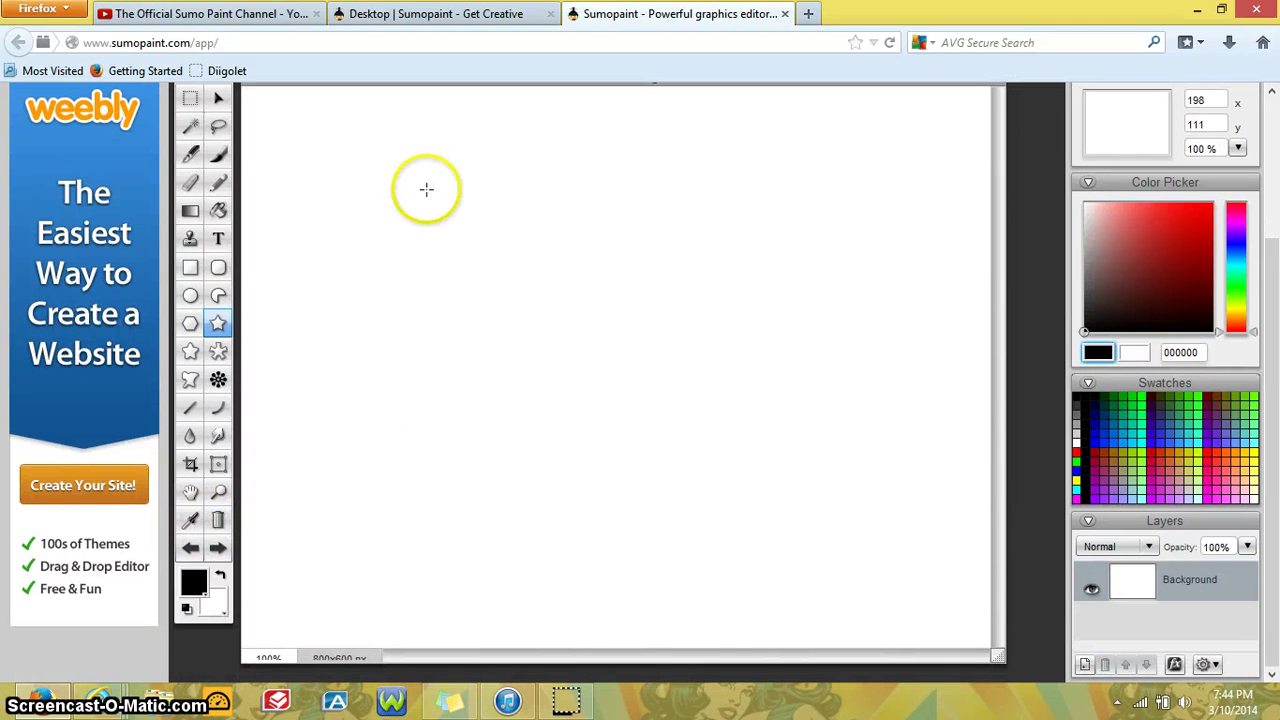
Draw a tiny star and a large five-pointed star with the Star tool, clearing the layer after each one.
{"action": "mouse_move", "coordinate": [428, 192]}
{"action": "left_mouse_down"}
{"action": "mouse_move", "coordinate": [491, 237]}
{"action": "mouse_move", "coordinate": [554, 327]}
{"action": "mouse_move", "coordinate": [437, 201]}
{"action": "left_mouse_up"}
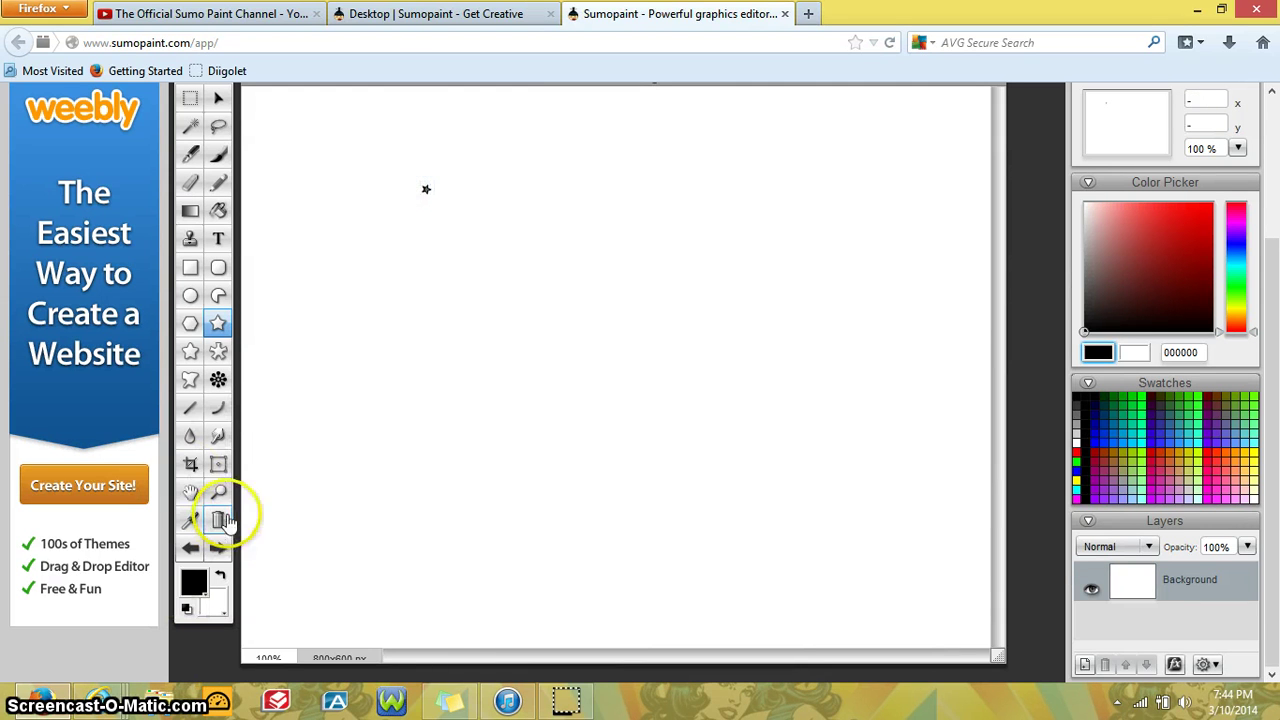
{"action": "left_click_drag", "start_coordinate": [615, 356], "coordinate": [742, 220]}
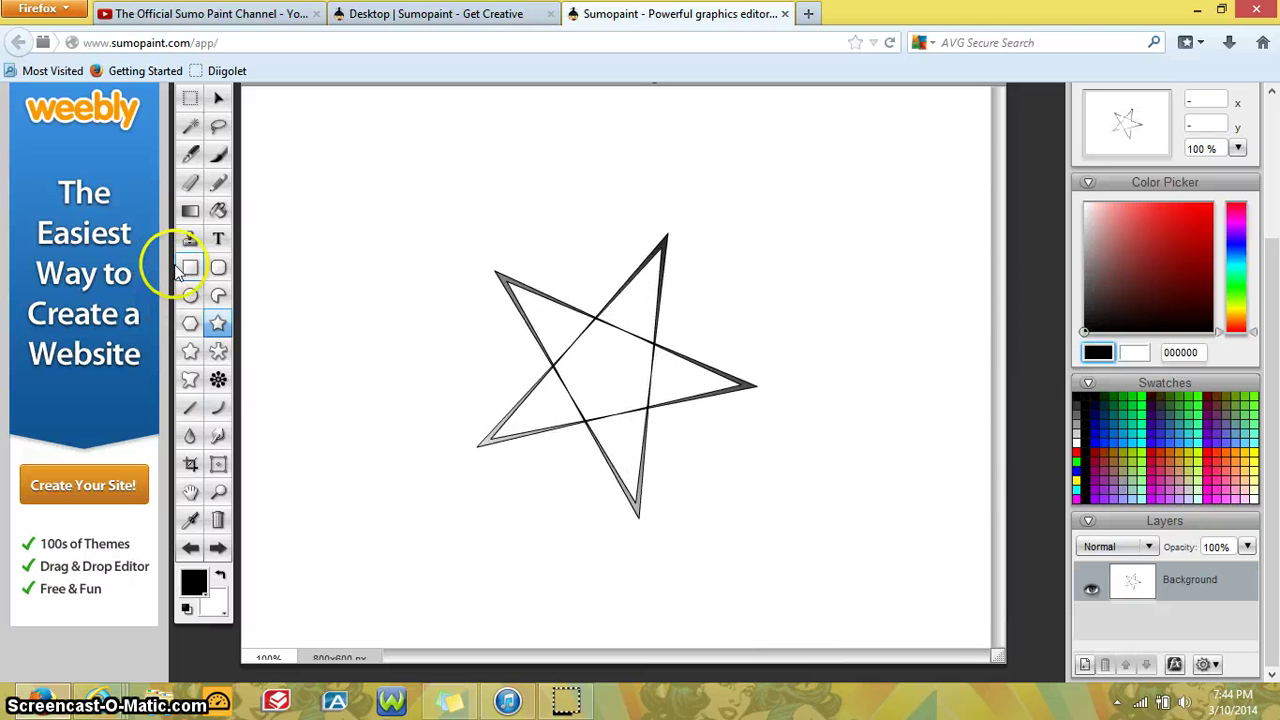
{"action": "left_click", "coordinate": [218, 520]}
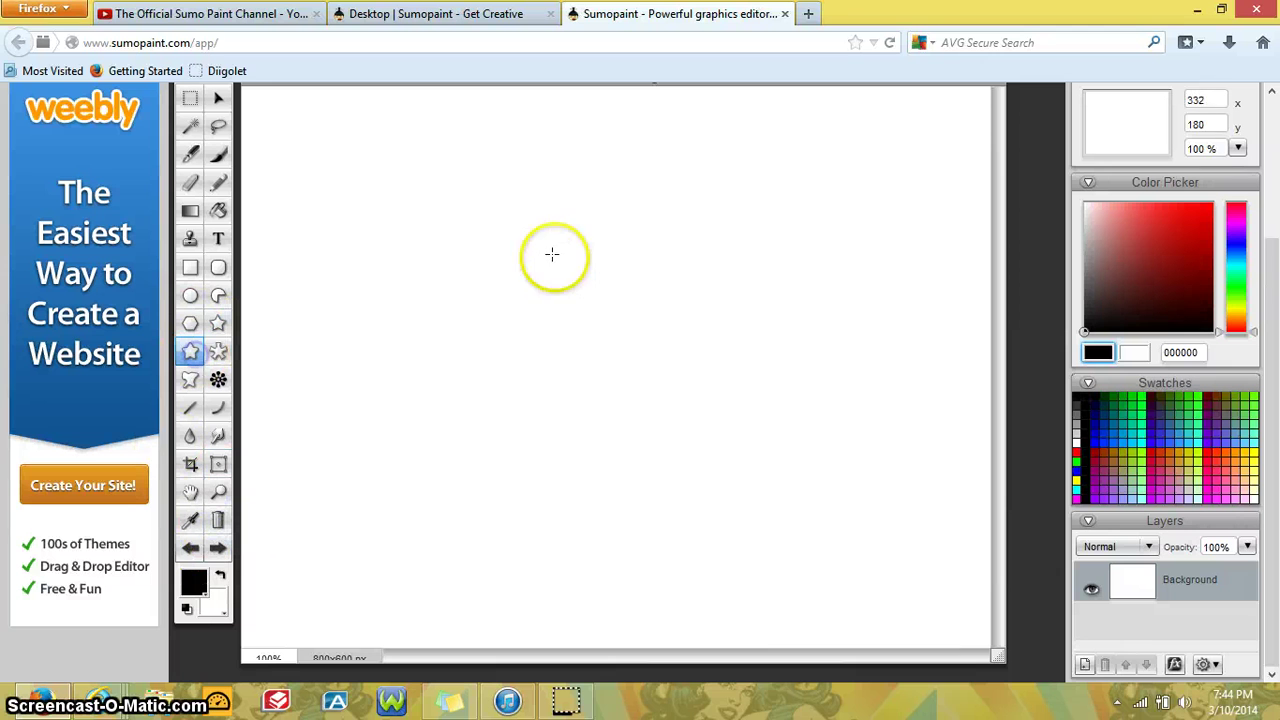
Draw gradient-filled five-pointed stars: a large looped one, a small solid one beside it, and two thin-pointed ones with crossing arms.
{"action": "left_click_drag", "start_coordinate": [490, 250], "coordinate": [865, 140]}
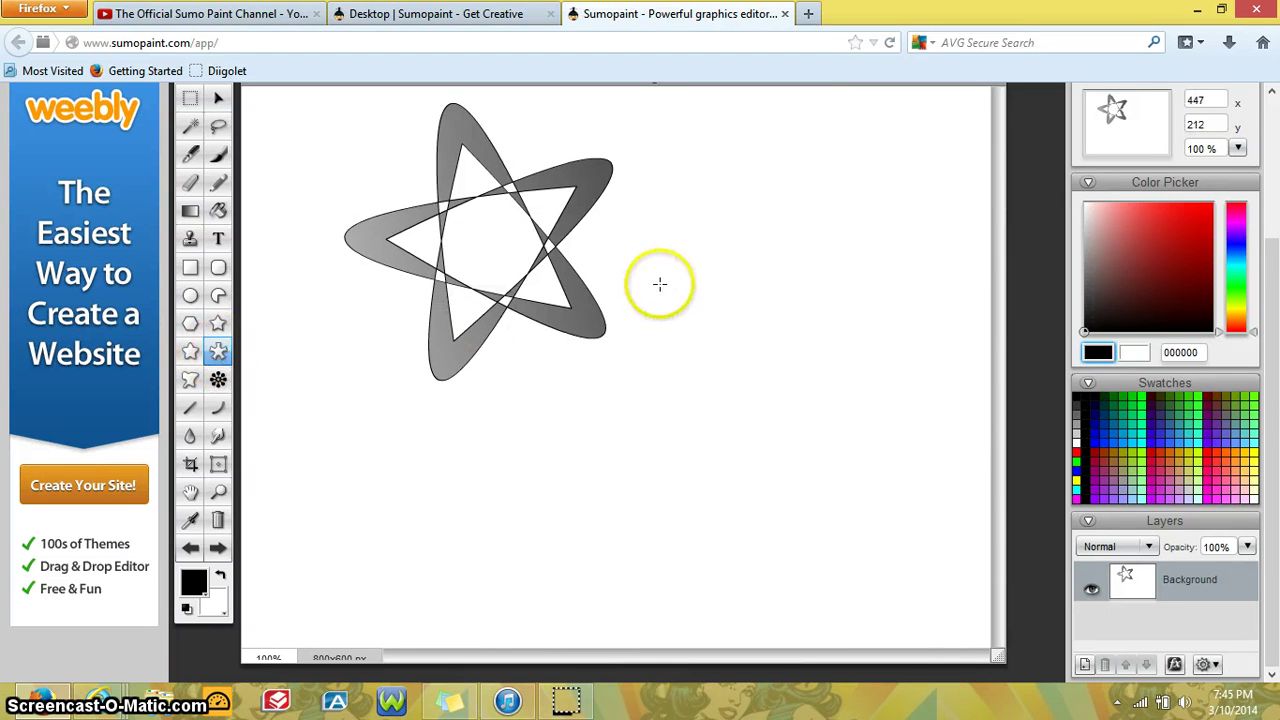
{"action": "mouse_move", "coordinate": [660, 283]}
{"action": "left_mouse_down"}
{"action": "mouse_move", "coordinate": [809, 369]}
{"action": "mouse_move", "coordinate": [757, 289]}
{"action": "mouse_move", "coordinate": [717, 301]}
{"action": "mouse_move", "coordinate": [749, 320]}
{"action": "mouse_move", "coordinate": [763, 357]}
{"action": "mouse_move", "coordinate": [737, 344]}
{"action": "mouse_move", "coordinate": [666, 349]}
{"action": "mouse_move", "coordinate": [710, 292]}
{"action": "mouse_move", "coordinate": [714, 337]}
{"action": "mouse_move", "coordinate": [705, 310]}
{"action": "mouse_move", "coordinate": [717, 293]}
{"action": "left_mouse_up"}
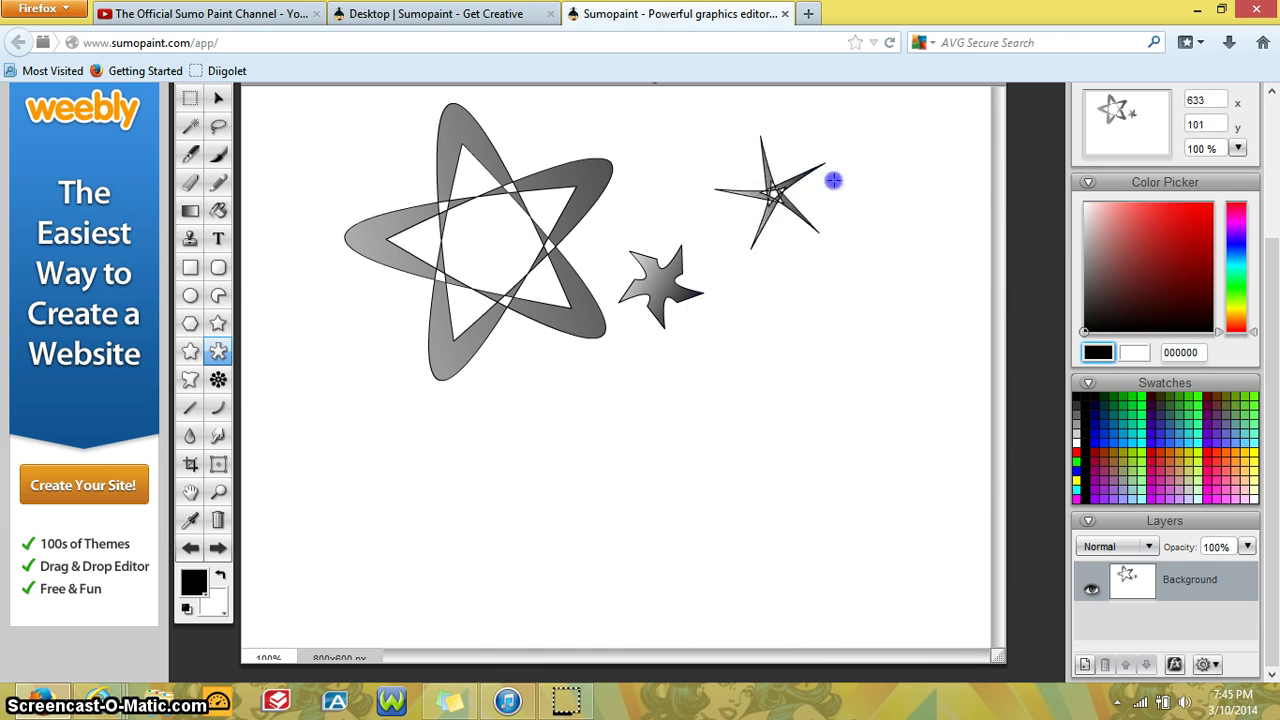
{"action": "mouse_move", "coordinate": [833, 180]}
{"action": "left_mouse_down"}
{"action": "mouse_move", "coordinate": [867, 125]}
{"action": "mouse_move", "coordinate": [908, 106]}
{"action": "mouse_move", "coordinate": [896, 116]}
{"action": "left_mouse_up"}
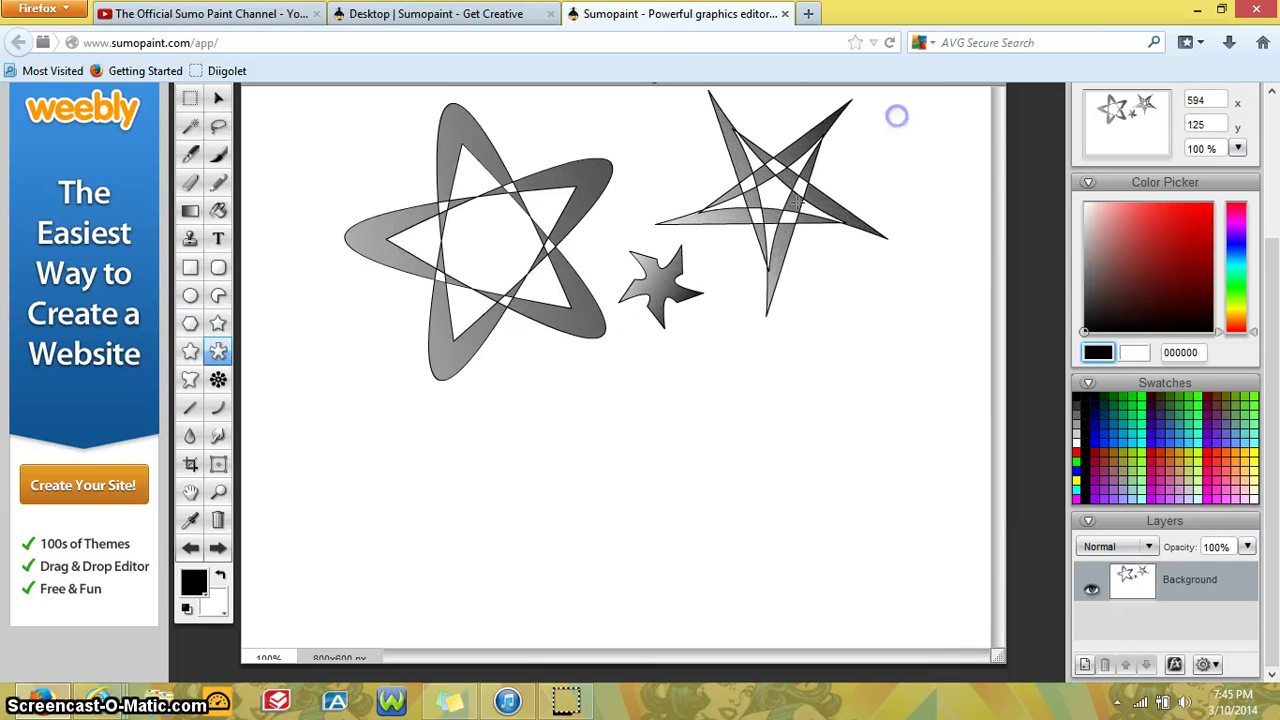
{"action": "left_click_drag", "start_coordinate": [511, 489], "coordinate": [543, 404]}
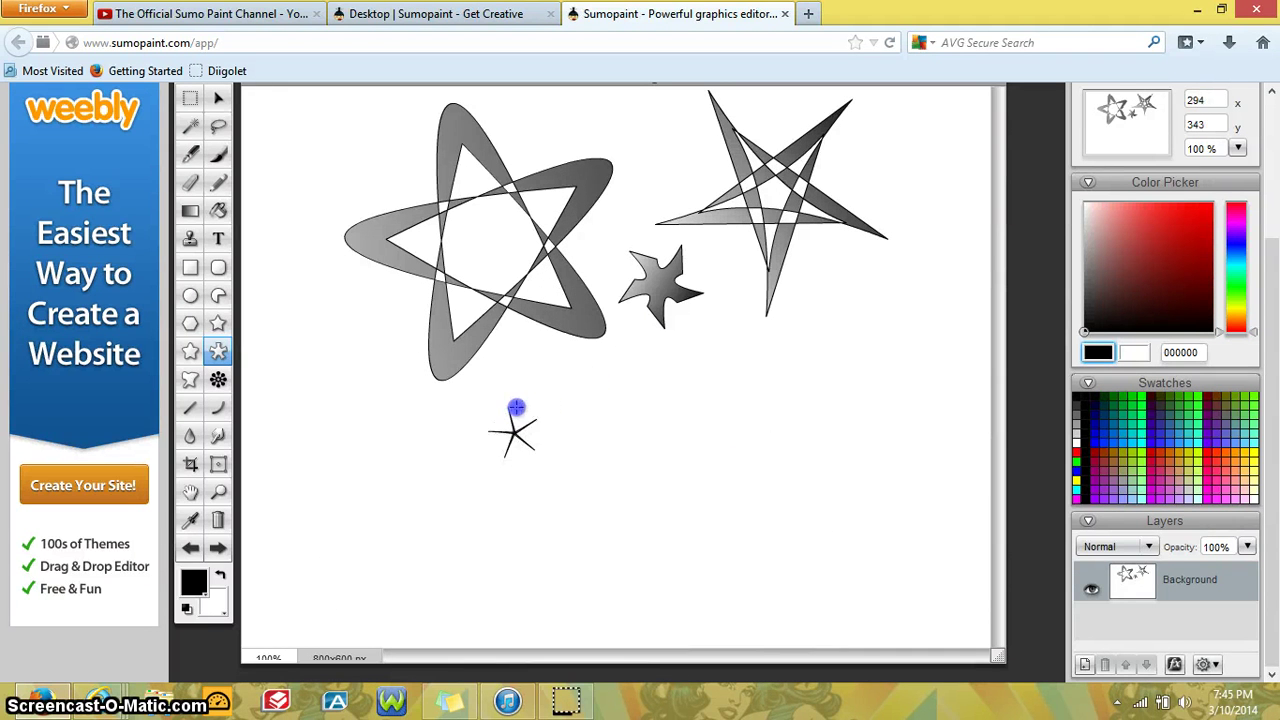
{"action": "left_click_drag", "start_coordinate": [485, 438], "coordinate": [467, 523]}
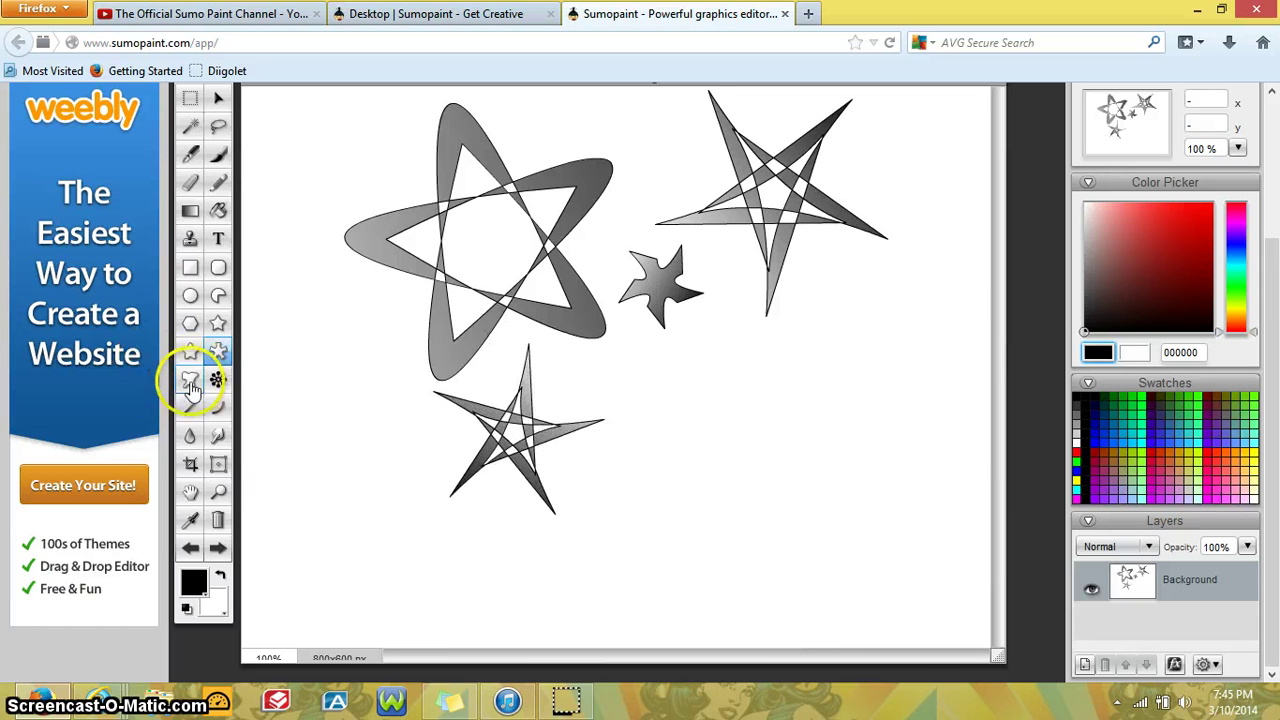
Draw a closed freeform shape with a gradient fill below the stars, overlapping the lowest star.
{"action": "left_click", "coordinate": [185, 384]}
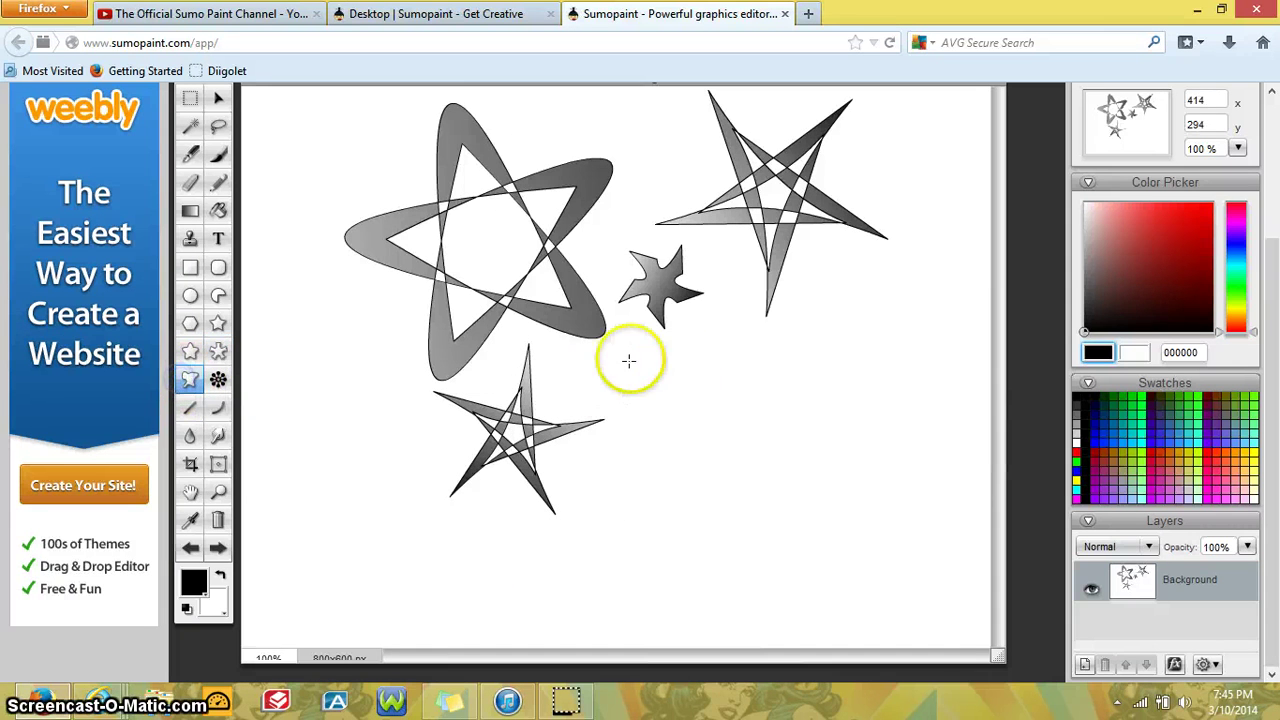
{"action": "left_click", "coordinate": [667, 372]}
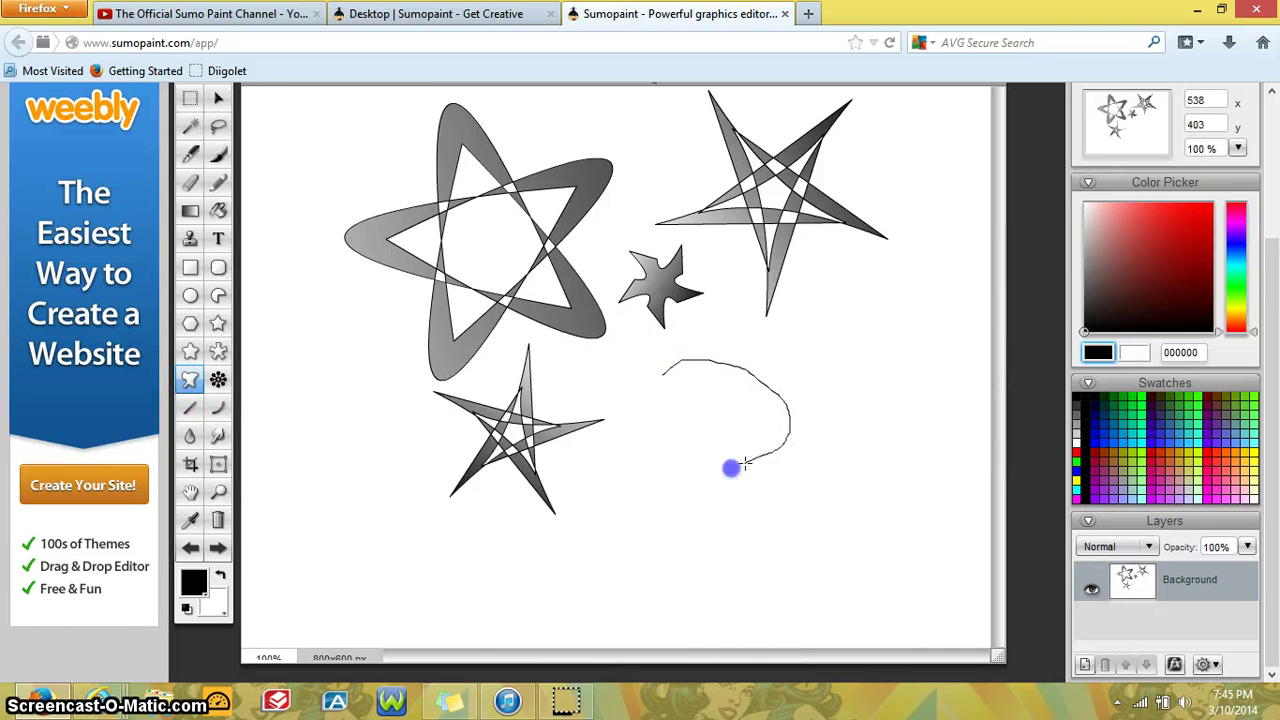
{"action": "left_click_drag", "start_coordinate": [625, 612], "coordinate": [605, 507]}
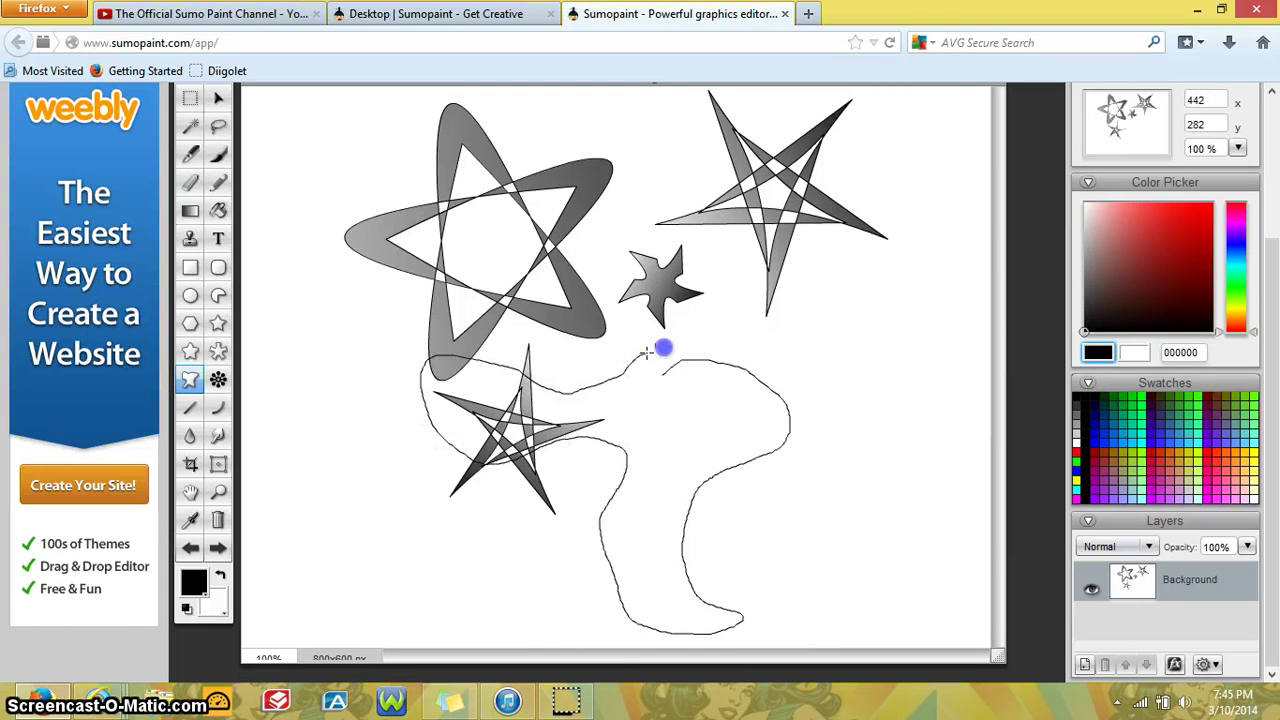
{"action": "left_click_drag", "start_coordinate": [701, 362], "coordinate": [702, 363]}
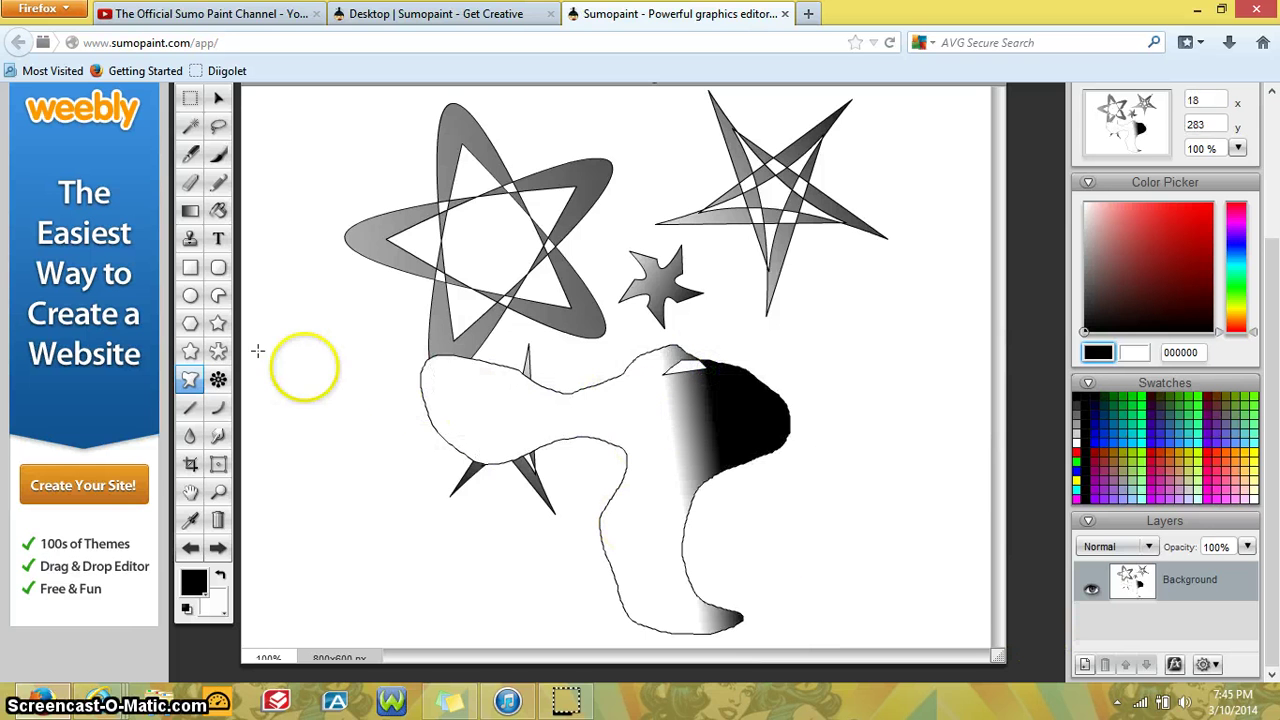
Clear the Background layer and draw a stroke from near the upper-left corner to the centre with the Symmetry tool, making a six-armed radial pattern.
{"action": "left_click", "coordinate": [217, 522]}
{"action": "left_click", "coordinate": [219, 381]}
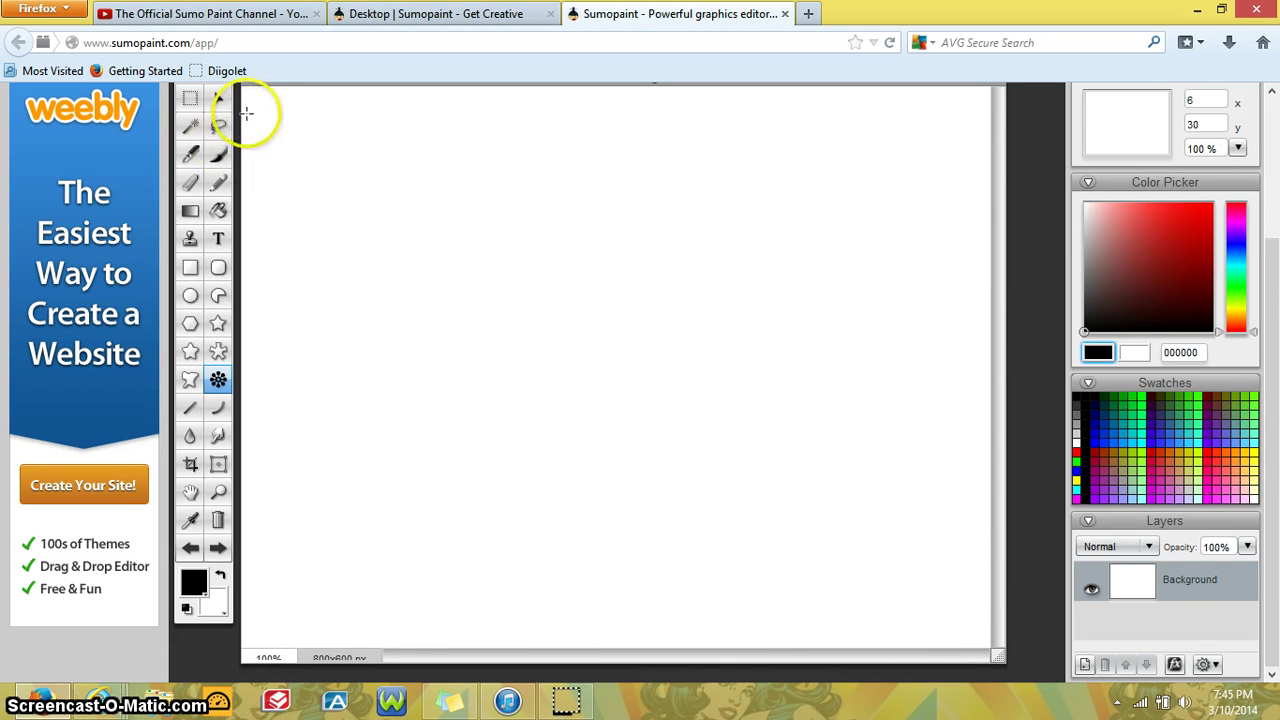
{"action": "mouse_move", "coordinate": [261, 113]}
{"action": "left_mouse_down"}
{"action": "mouse_move", "coordinate": [304, 163]}
{"action": "mouse_move", "coordinate": [357, 193]}
{"action": "left_mouse_up"}
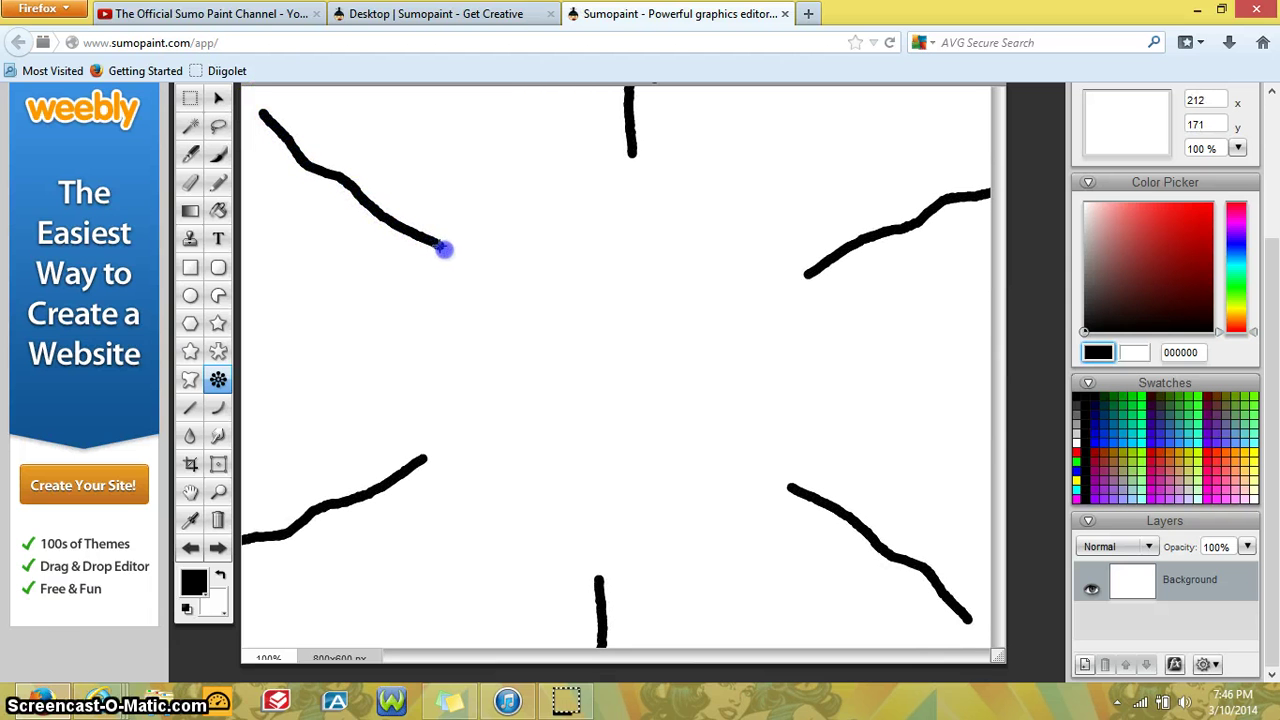
{"action": "left_click_drag", "start_coordinate": [443, 249], "coordinate": [591, 350]}
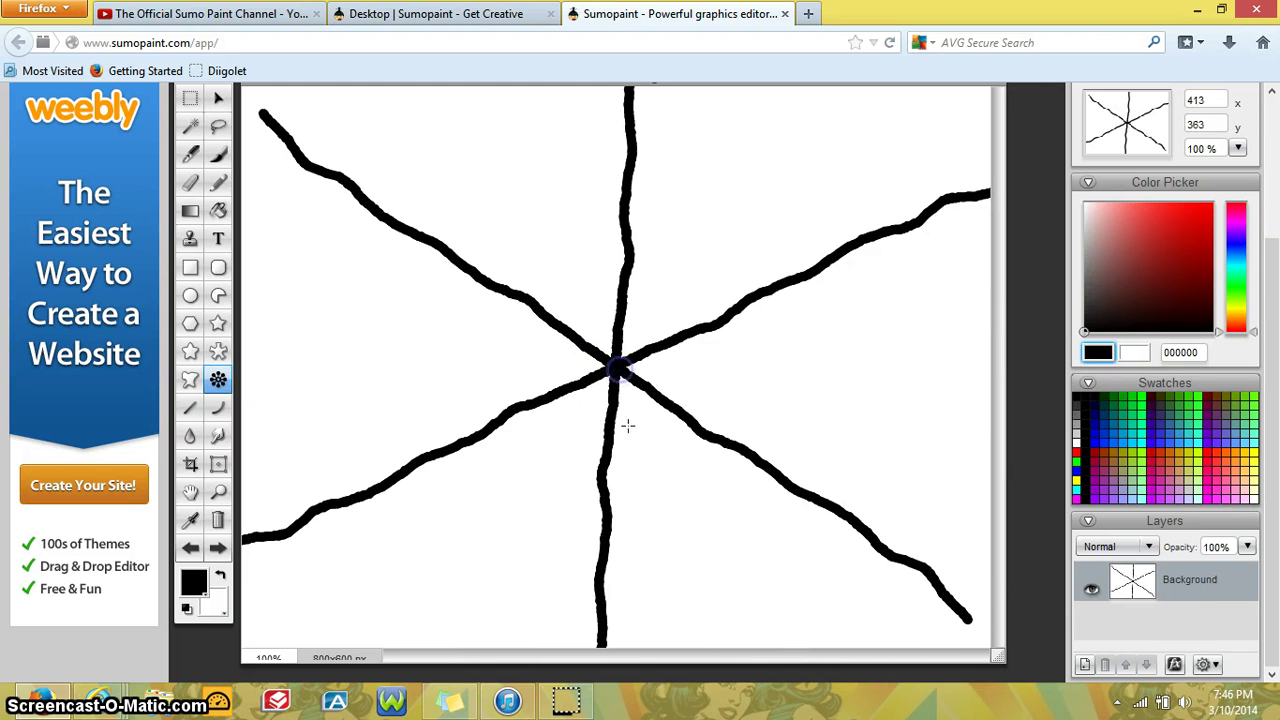
Clear the layer and draw long symmetric strokes across the whole canvas to form an interlaced six-pointed star pattern.
{"action": "left_click", "coordinate": [218, 520]}
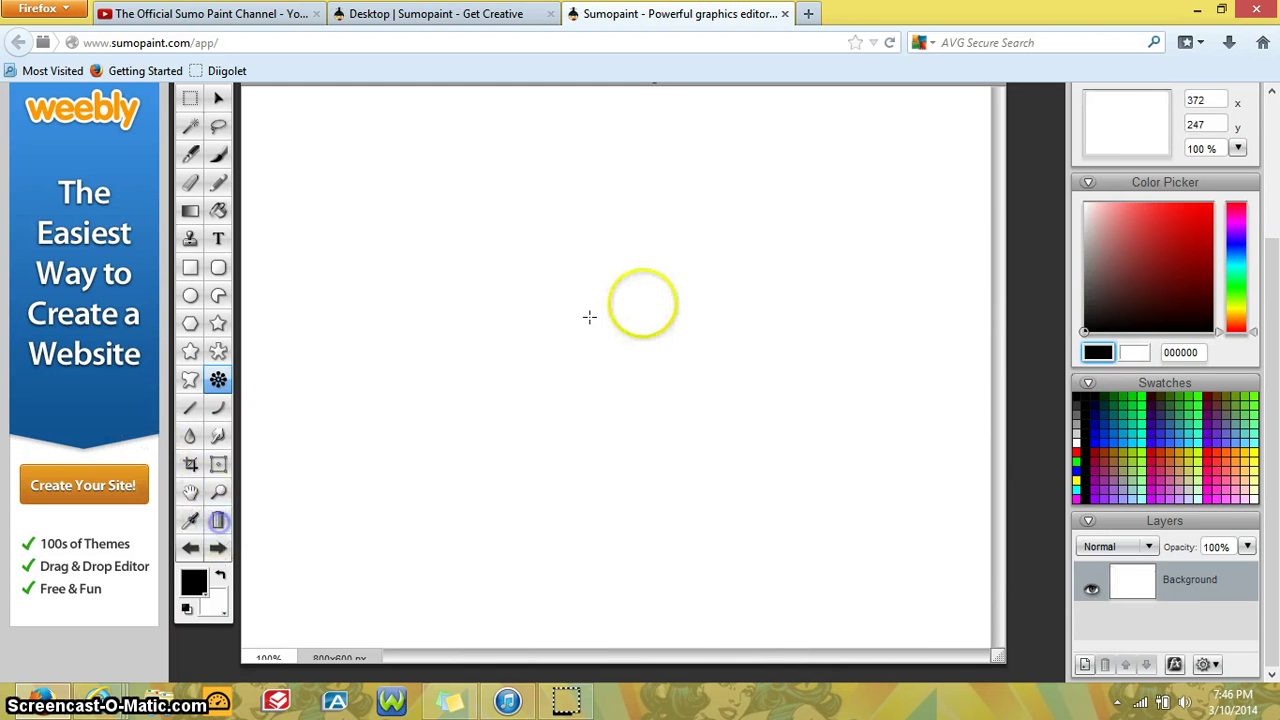
{"action": "mouse_move", "coordinate": [277, 132]}
{"action": "left_mouse_down"}
{"action": "mouse_move", "coordinate": [437, 326]}
{"action": "mouse_move", "coordinate": [568, 444]}
{"action": "mouse_move", "coordinate": [531, 298]}
{"action": "mouse_move", "coordinate": [693, 374]}
{"action": "mouse_move", "coordinate": [762, 441]}
{"action": "mouse_move", "coordinate": [895, 518]}
{"action": "left_mouse_up"}
{"action": "left_click_drag", "start_coordinate": [953, 562], "coordinate": [990, 608]}
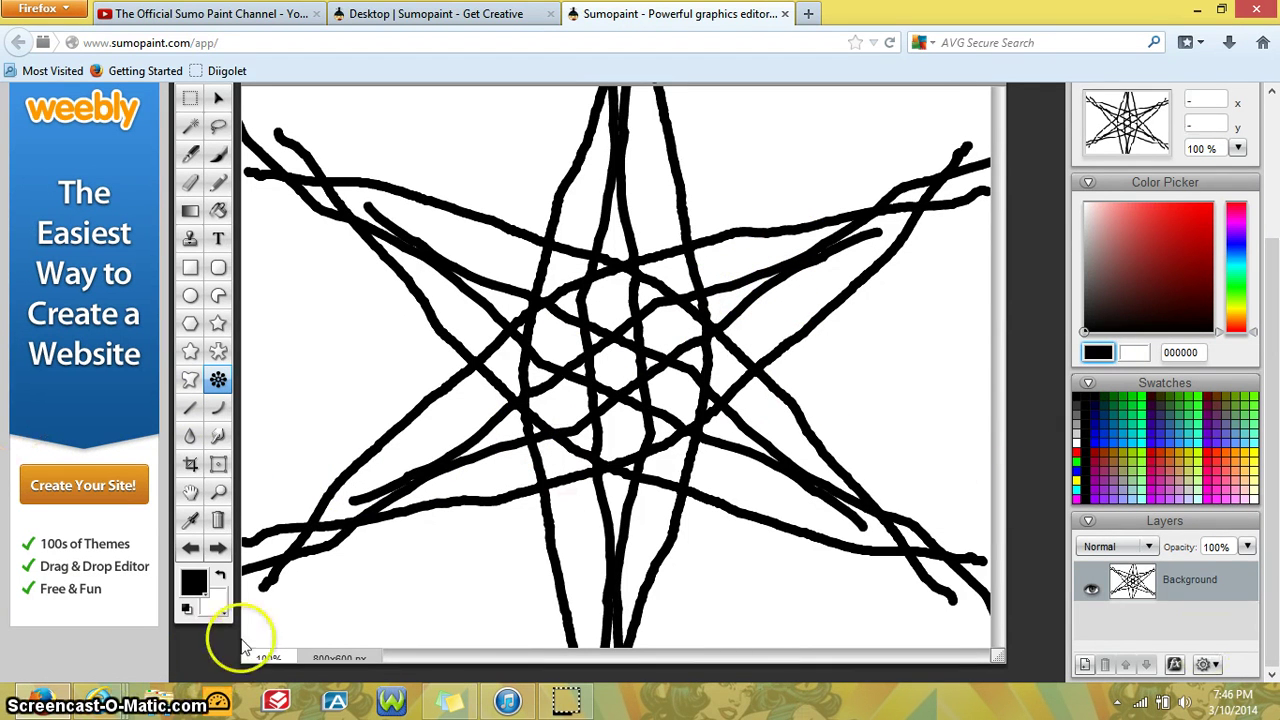
Clear the layer and draw a thick black diagonal with the Curve Tool, bending it toward the canvas's lower-left corner.
{"action": "left_click", "coordinate": [218, 521]}
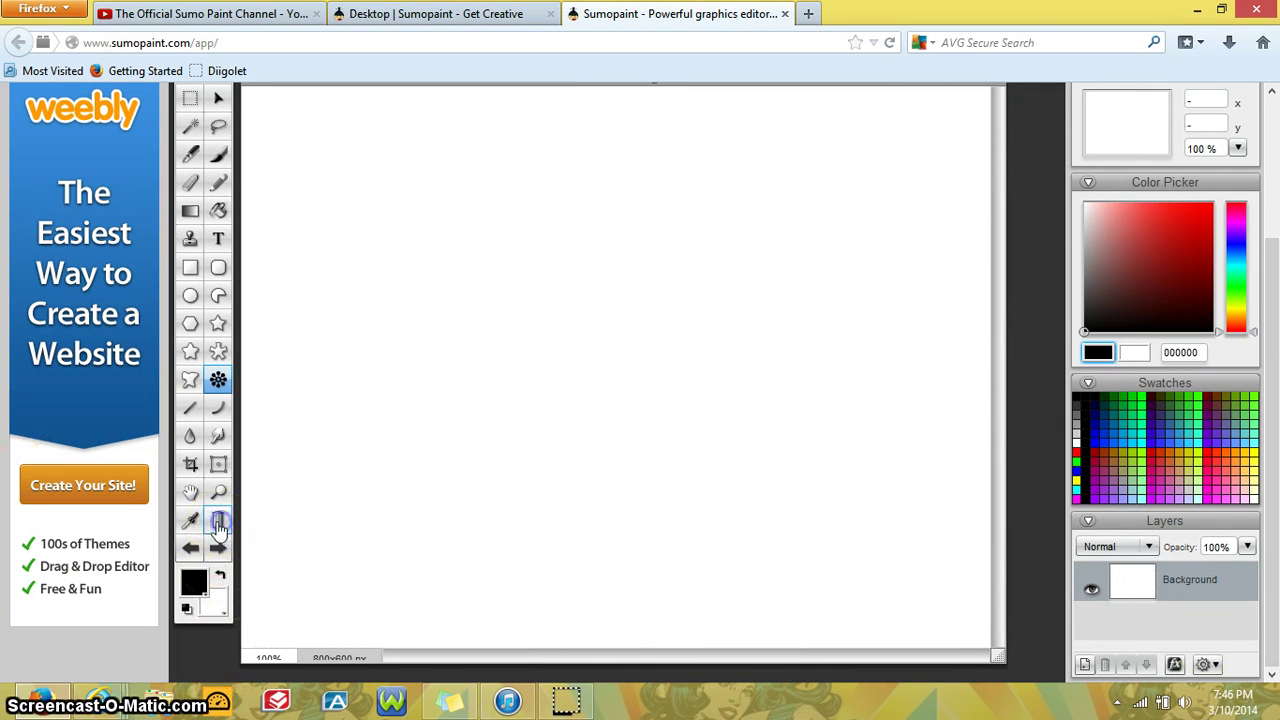
{"action": "left_click", "coordinate": [218, 412]}
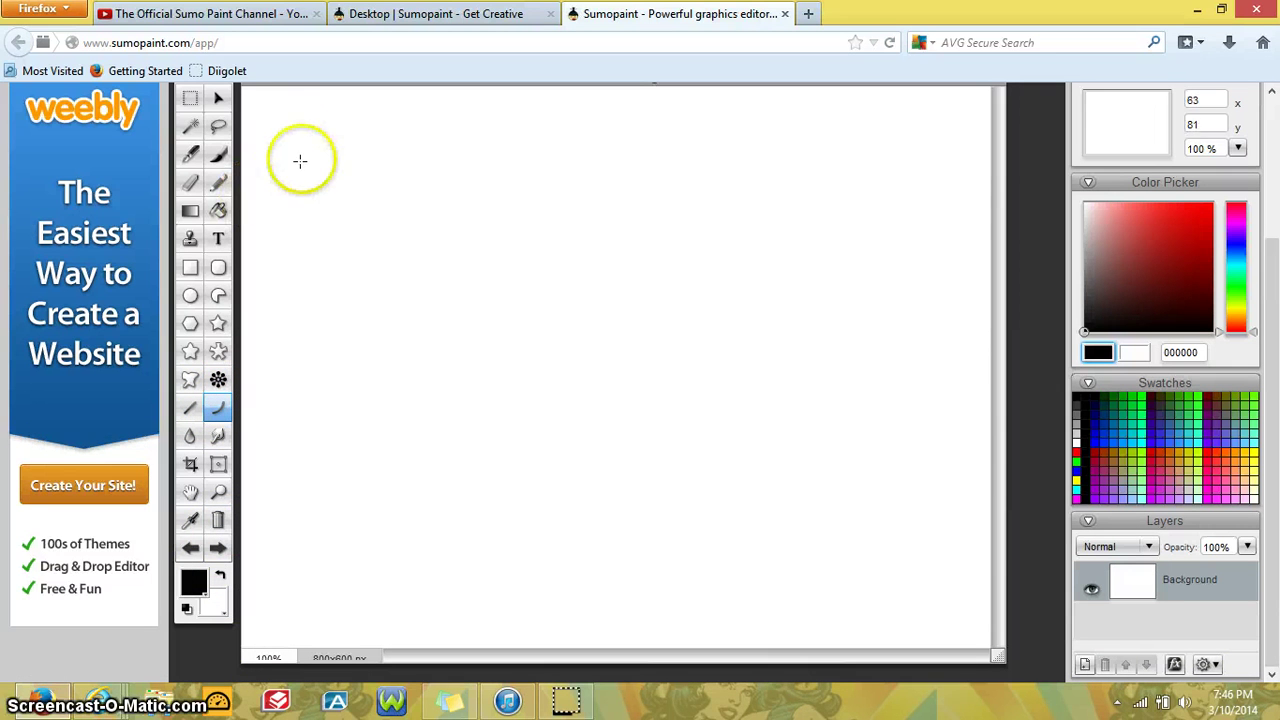
{"action": "mouse_move", "coordinate": [293, 129]}
{"action": "left_mouse_down"}
{"action": "mouse_move", "coordinate": [660, 443]}
{"action": "mouse_move", "coordinate": [729, 462]}
{"action": "mouse_move", "coordinate": [949, 596]}
{"action": "mouse_move", "coordinate": [957, 615]}
{"action": "left_mouse_up"}
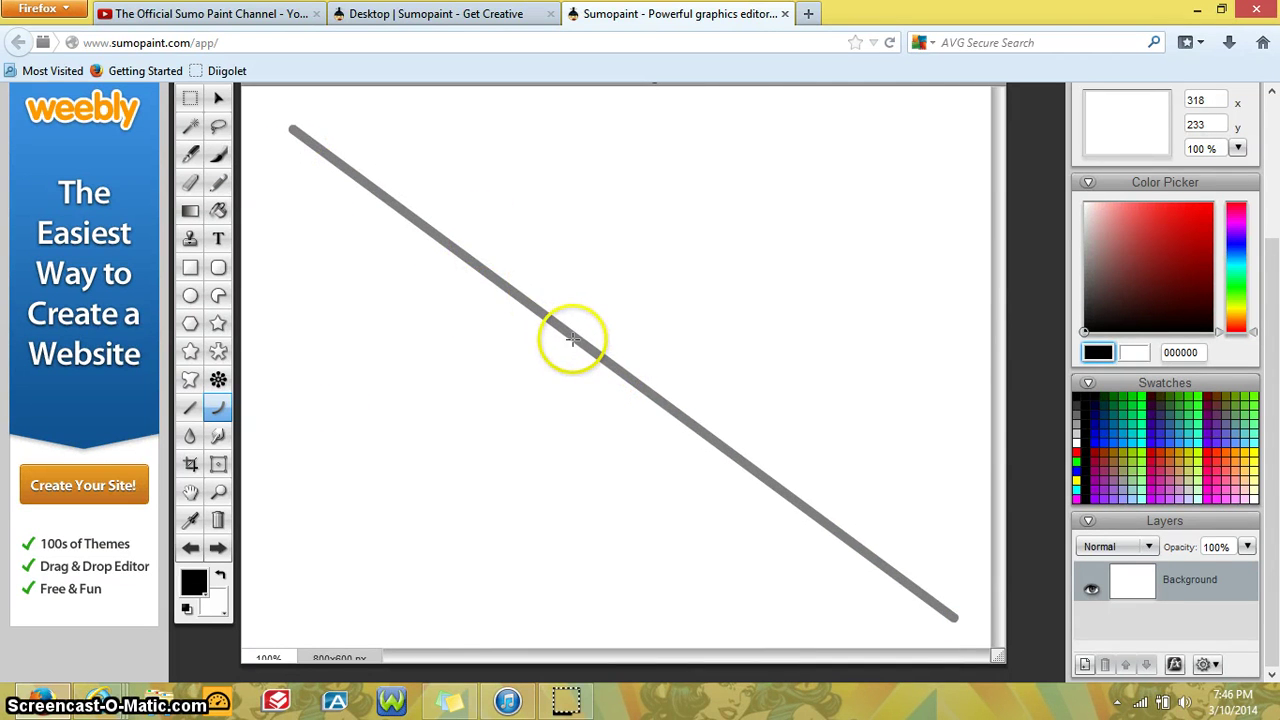
{"action": "mouse_move", "coordinate": [572, 338]}
{"action": "left_mouse_down"}
{"action": "mouse_move", "coordinate": [497, 374]}
{"action": "mouse_move", "coordinate": [404, 458]}
{"action": "mouse_move", "coordinate": [366, 534]}
{"action": "mouse_move", "coordinate": [222, 592]}
{"action": "mouse_move", "coordinate": [172, 670]}
{"action": "left_mouse_up"}
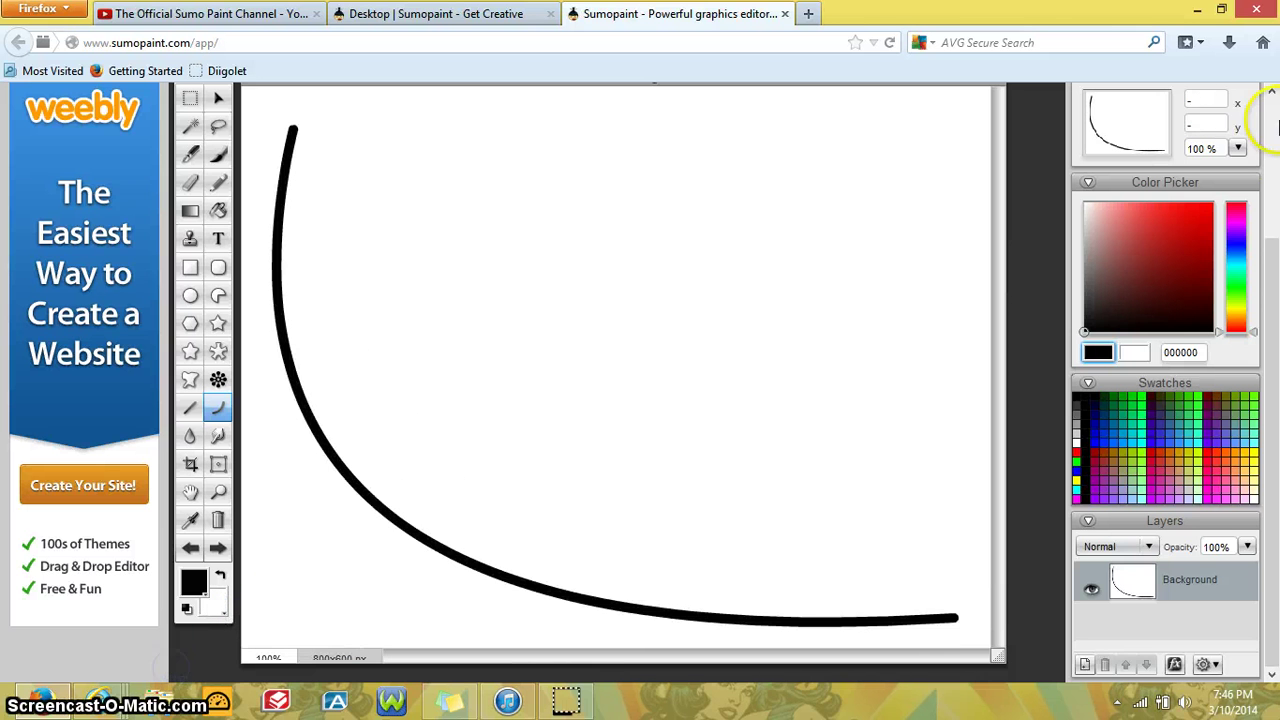
Draw a straight line joining the two ends of the curve, and a second diagonal line crossing it near its middle.
{"action": "left_click", "coordinate": [192, 409]}
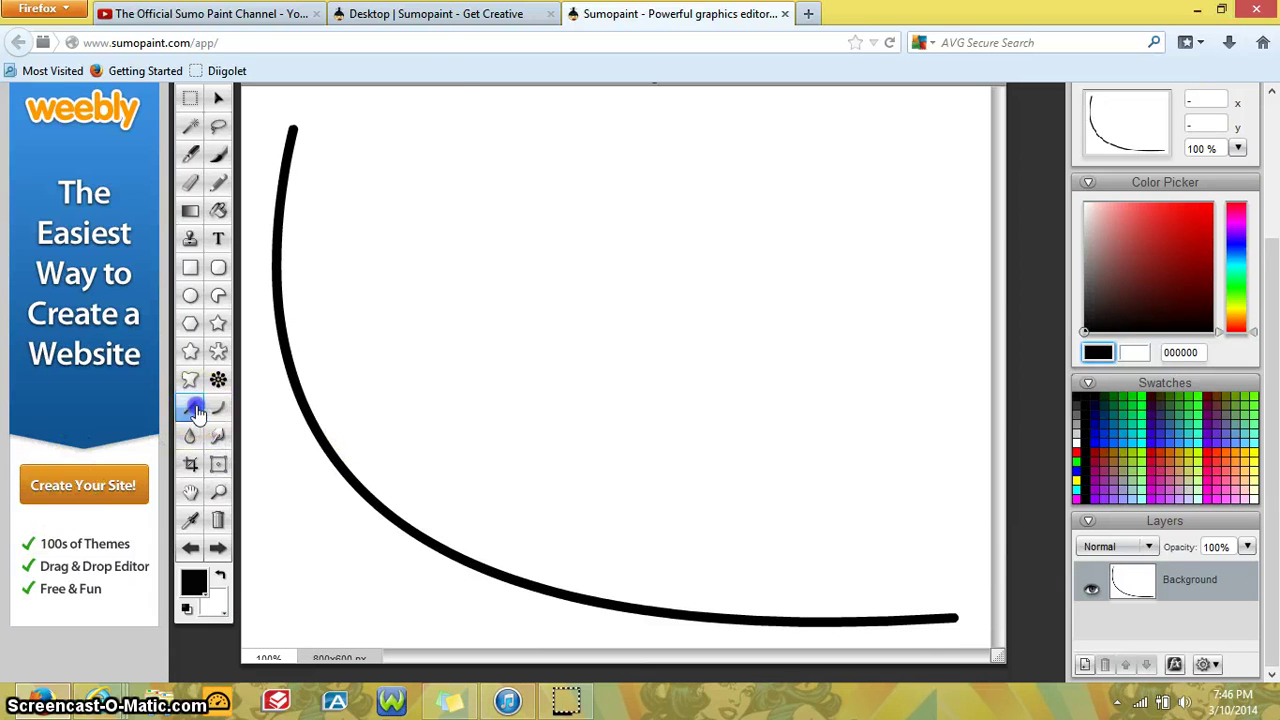
{"action": "left_click_drag", "start_coordinate": [292, 127], "coordinate": [952, 612]}
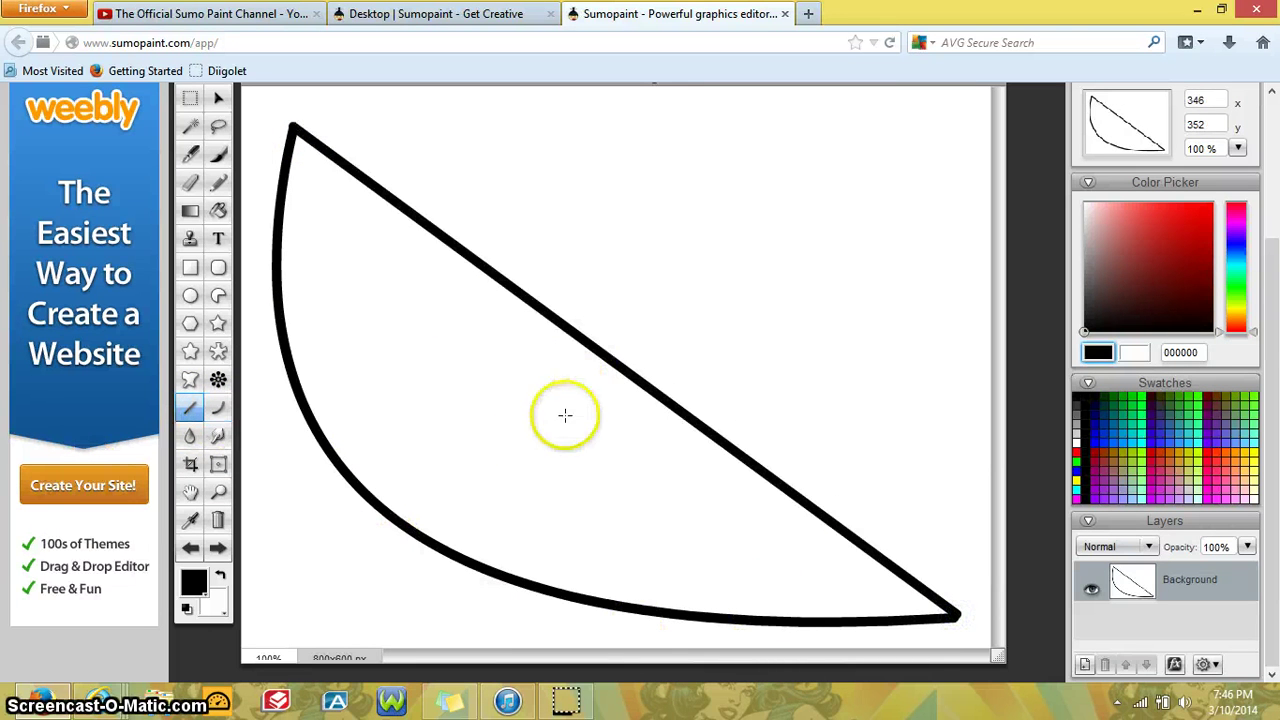
{"action": "left_click_drag", "start_coordinate": [520, 440], "coordinate": [910, 124]}
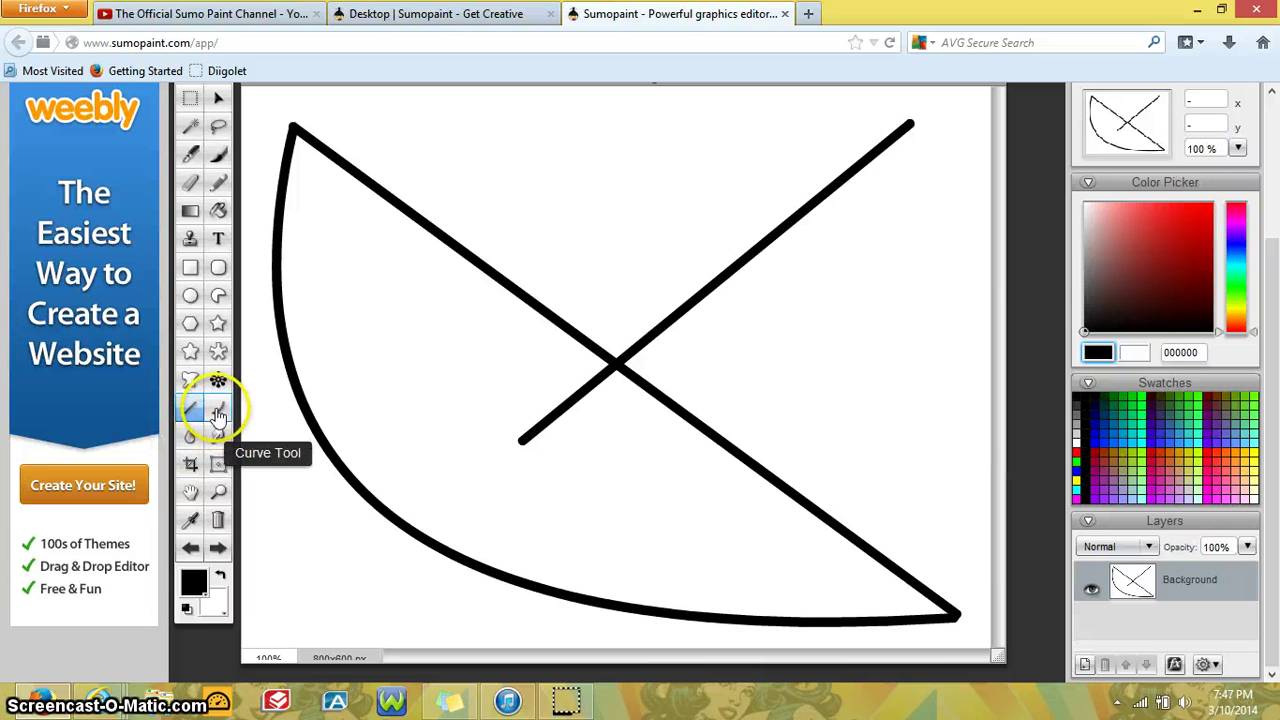
Blur the lower half of the short crossing line, and smudge the long diagonal line in a zigzag along its length.
{"action": "left_click", "coordinate": [190, 438]}
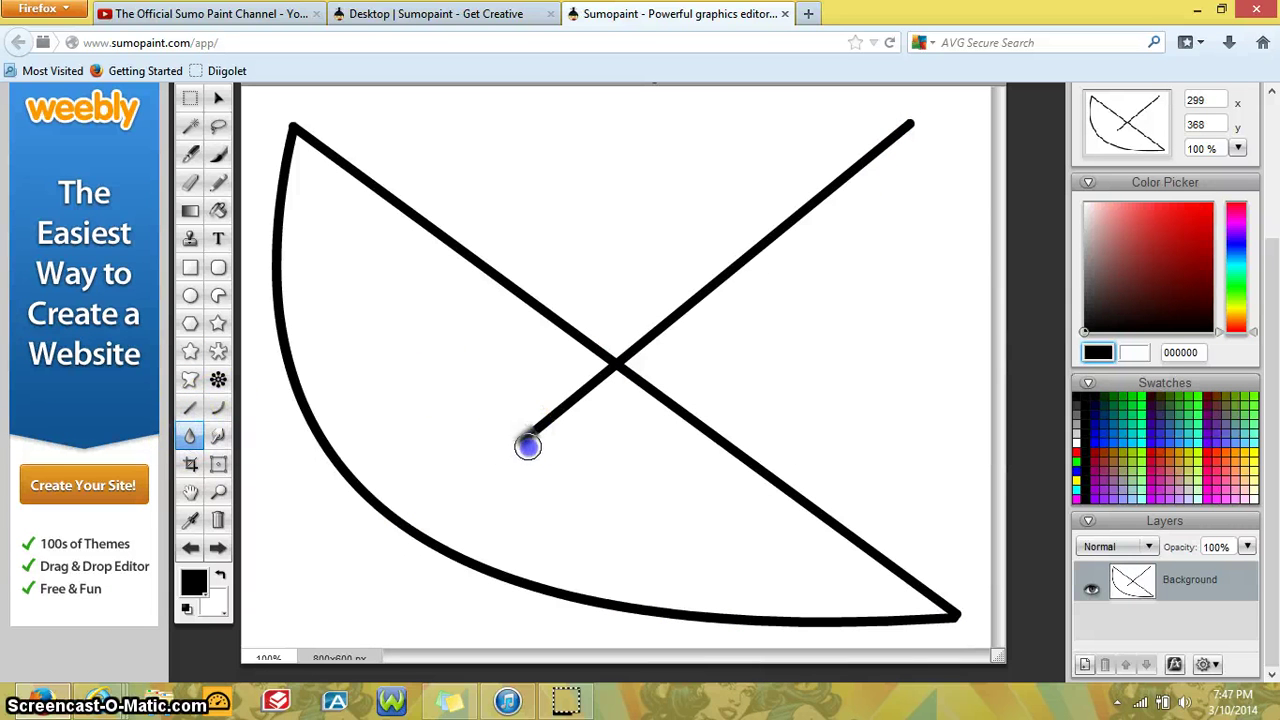
{"action": "left_click_drag", "start_coordinate": [594, 385], "coordinate": [679, 325]}
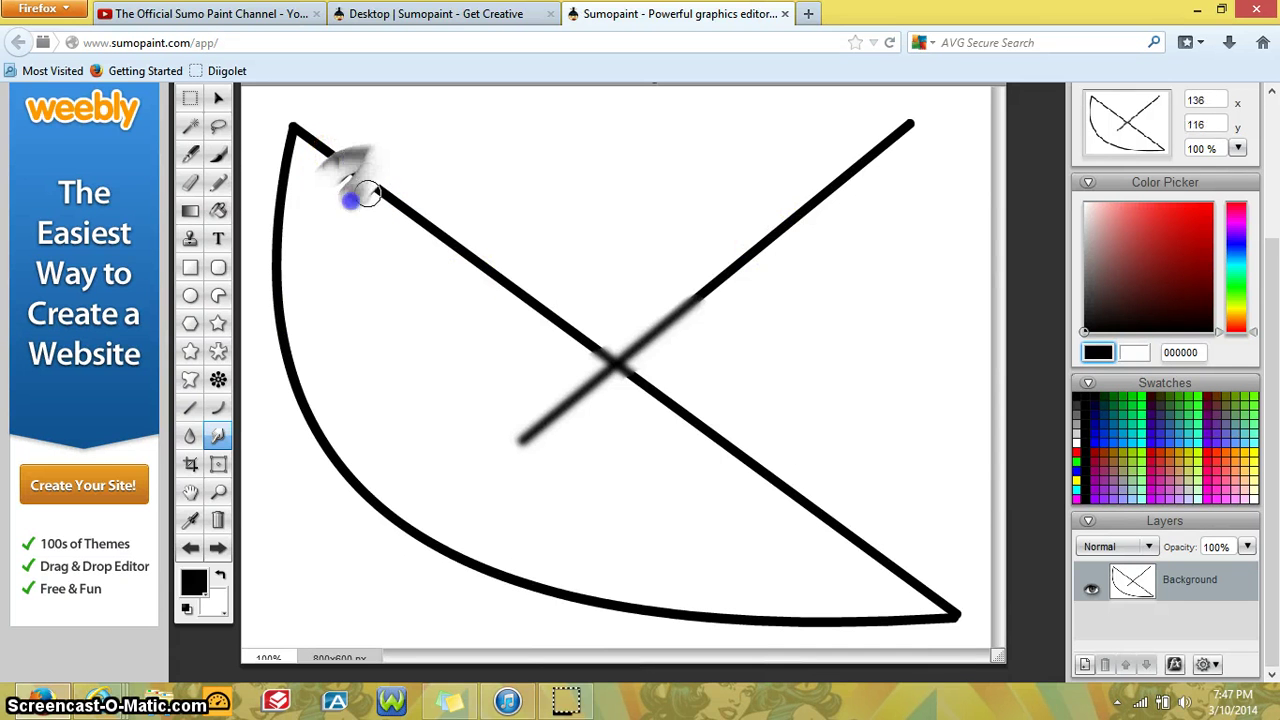
{"action": "mouse_move", "coordinate": [367, 194]}
{"action": "left_mouse_down"}
{"action": "mouse_move", "coordinate": [446, 265]}
{"action": "mouse_move", "coordinate": [533, 240]}
{"action": "mouse_move", "coordinate": [573, 276]}
{"action": "mouse_move", "coordinate": [585, 314]}
{"action": "mouse_move", "coordinate": [650, 328]}
{"action": "mouse_move", "coordinate": [751, 458]}
{"action": "mouse_move", "coordinate": [801, 473]}
{"action": "mouse_move", "coordinate": [867, 549]}
{"action": "mouse_move", "coordinate": [946, 596]}
{"action": "left_mouse_up"}
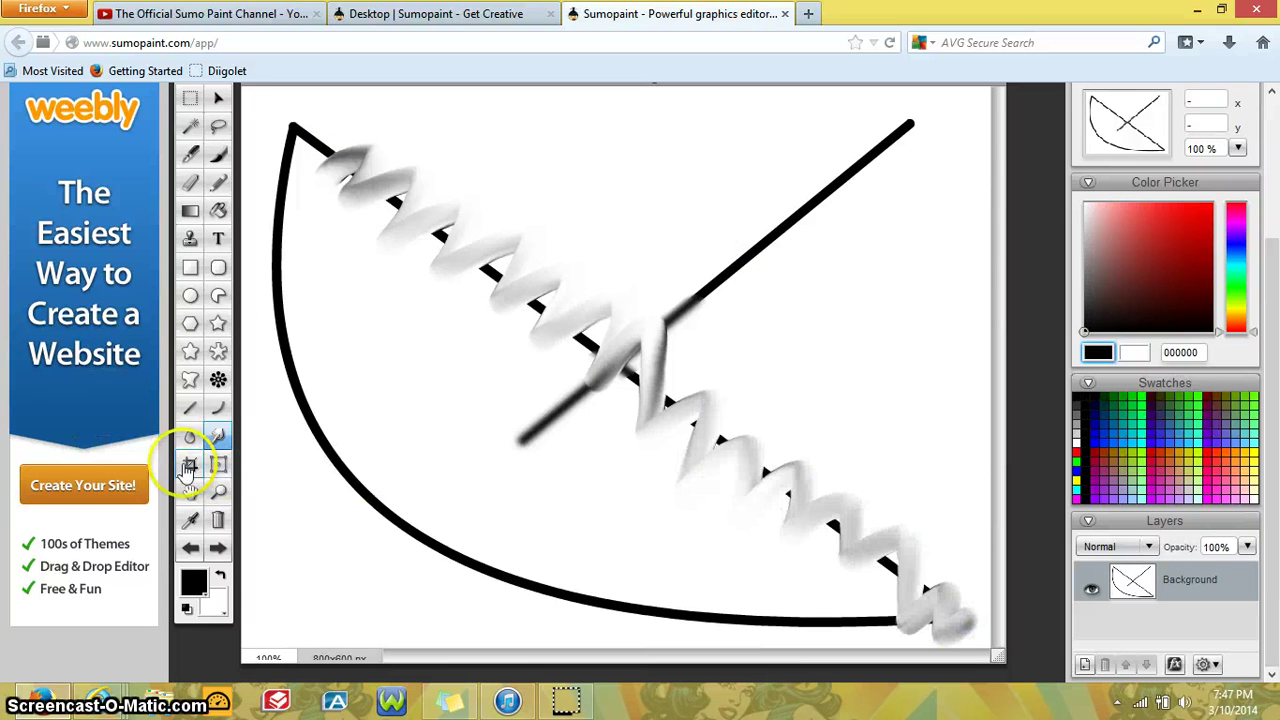
Crop the image to an area of about 347x341 px around the crossing of the two lines.
{"action": "left_click", "coordinate": [190, 464]}
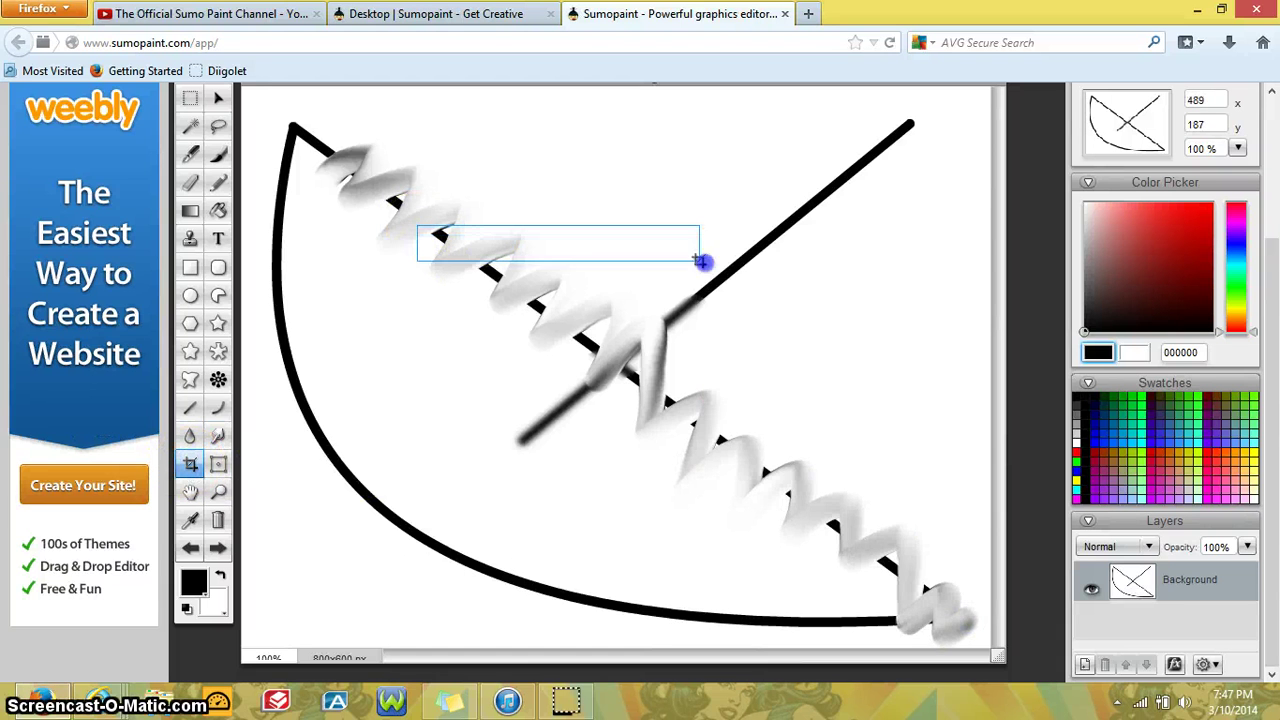
{"action": "left_click_drag", "start_coordinate": [702, 261], "coordinate": [740, 537]}
{"action": "left_click", "coordinate": [700, 560]}
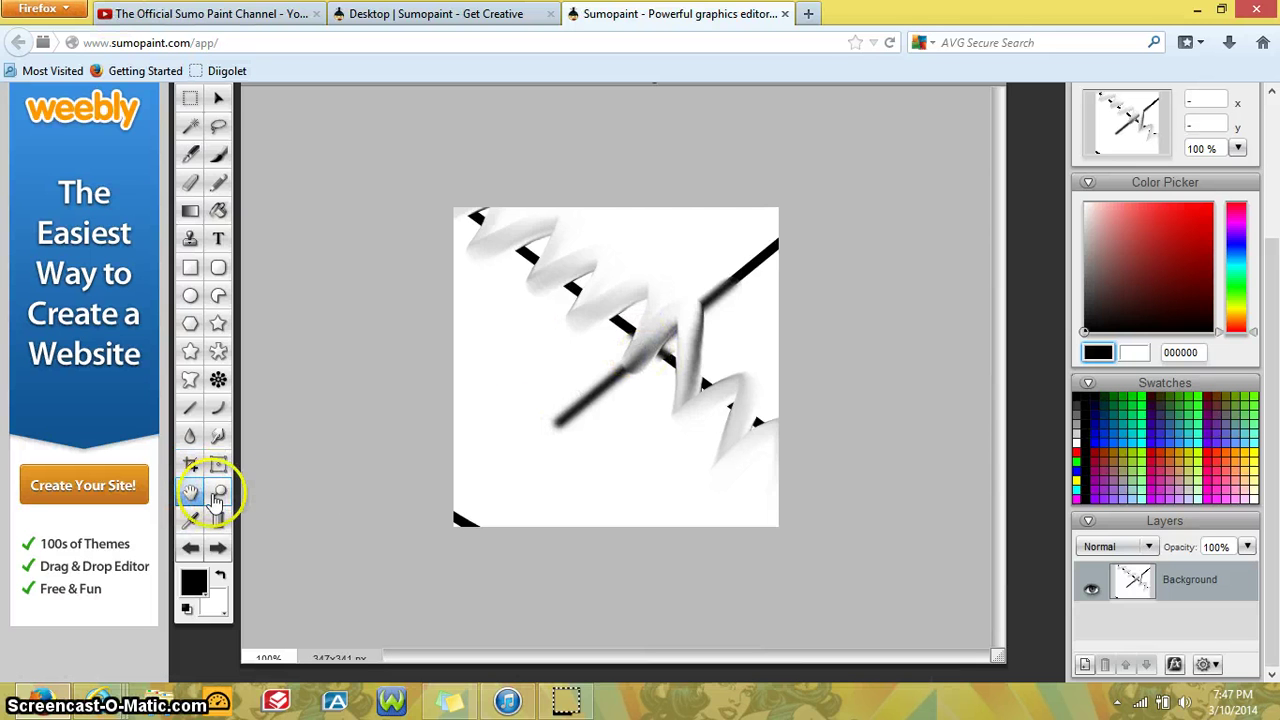
Try to pan the cropped image with the Hand tool.
{"action": "left_click", "coordinate": [190, 491]}
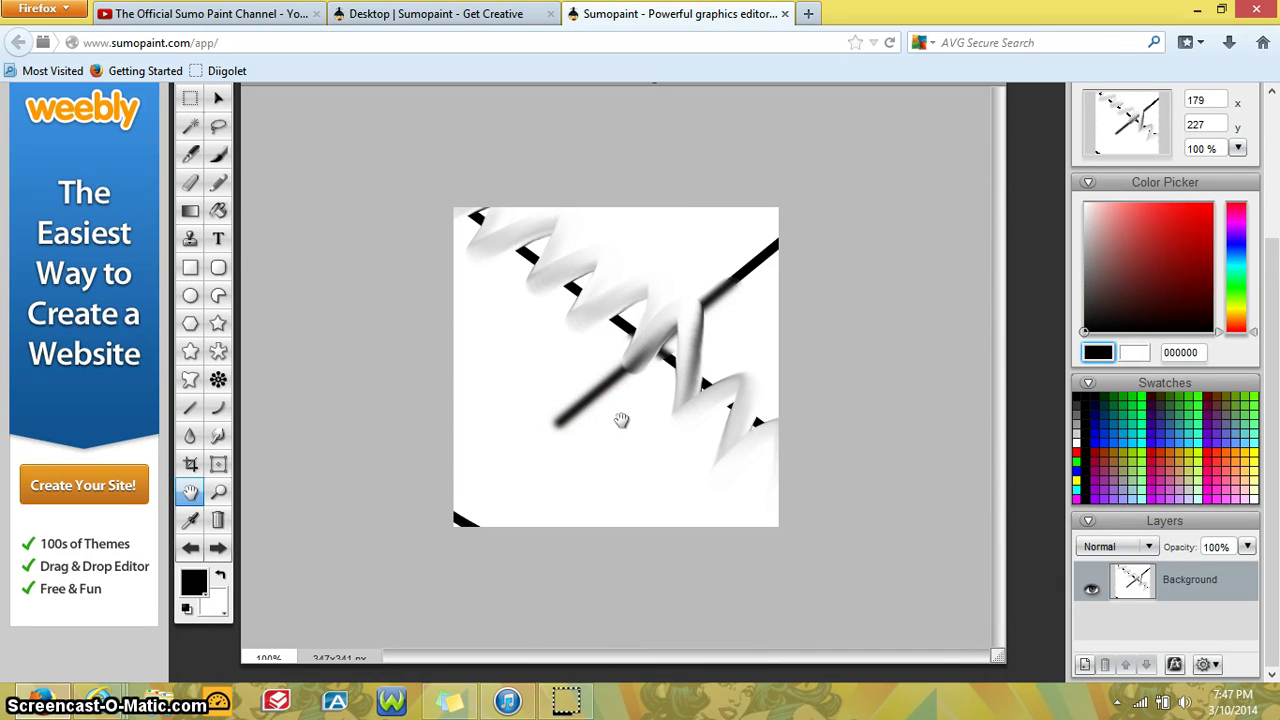
{"action": "mouse_move", "coordinate": [621, 420]}
{"action": "left_mouse_down"}
{"action": "mouse_move", "coordinate": [600, 414]}
{"action": "mouse_move", "coordinate": [620, 374]}
{"action": "mouse_move", "coordinate": [646, 360]}
{"action": "mouse_move", "coordinate": [573, 400]}
{"action": "mouse_move", "coordinate": [554, 429]}
{"action": "mouse_move", "coordinate": [580, 366]}
{"action": "mouse_move", "coordinate": [643, 357]}
{"action": "mouse_move", "coordinate": [534, 459]}
{"action": "mouse_move", "coordinate": [663, 286]}
{"action": "mouse_move", "coordinate": [594, 449]}
{"action": "mouse_move", "coordinate": [652, 409]}
{"action": "left_mouse_up"}
{"action": "mouse_move", "coordinate": [558, 418]}
{"action": "left_mouse_down"}
{"action": "mouse_move", "coordinate": [537, 489]}
{"action": "mouse_move", "coordinate": [586, 337]}
{"action": "mouse_move", "coordinate": [543, 366]}
{"action": "mouse_move", "coordinate": [683, 347]}
{"action": "mouse_move", "coordinate": [723, 274]}
{"action": "mouse_move", "coordinate": [748, 287]}
{"action": "mouse_move", "coordinate": [751, 277]}
{"action": "mouse_move", "coordinate": [591, 337]}
{"action": "left_mouse_up"}
{"action": "left_click", "coordinate": [188, 547]}
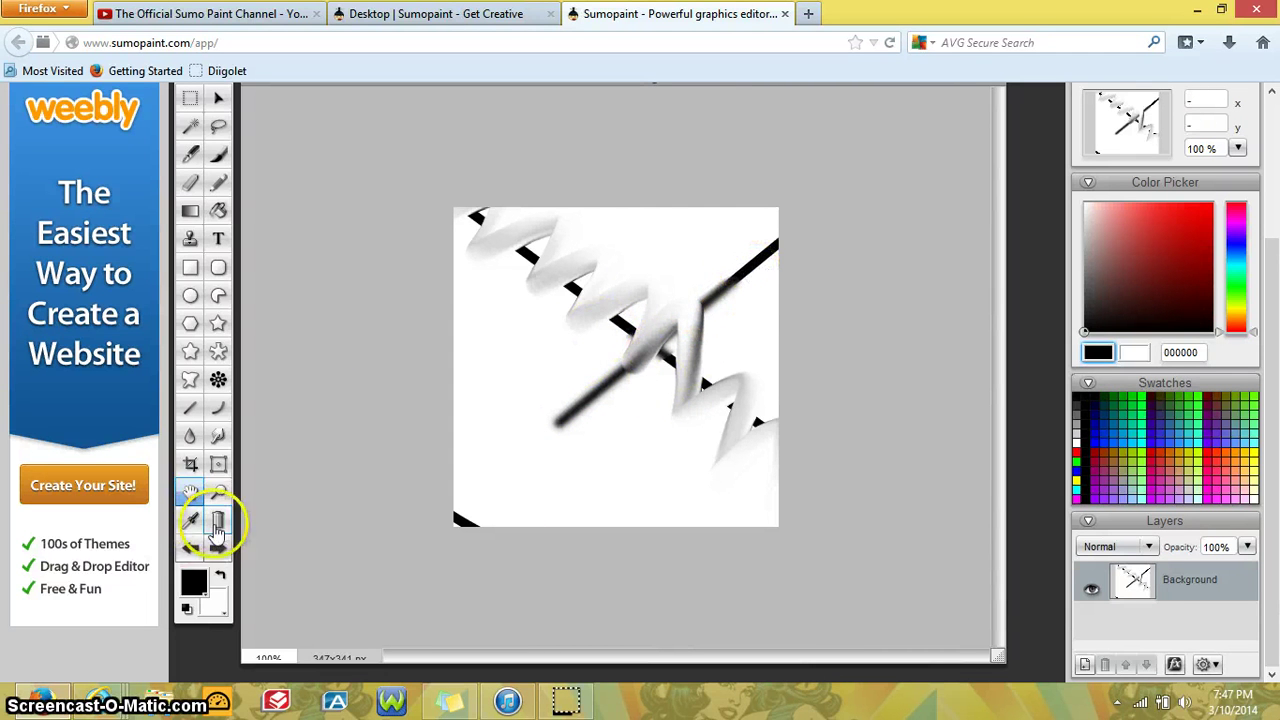
Sample white and grey areas of the image with the eyedropper, finishing with the light grey d5d5d5 from the smudged line.
{"action": "left_click", "coordinate": [193, 522]}
{"action": "left_click_drag", "start_coordinate": [486, 480], "coordinate": [598, 392]}
{"action": "left_click_drag", "start_coordinate": [570, 343], "coordinate": [525, 313]}
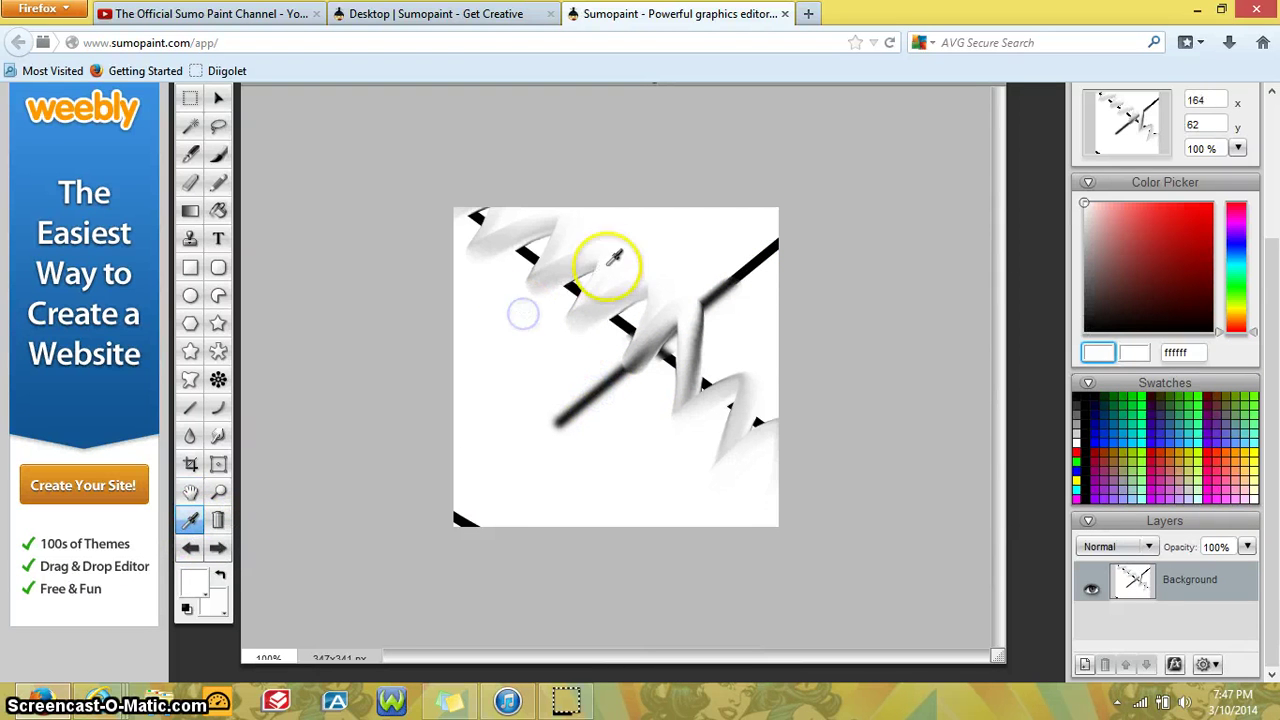
{"action": "left_click", "coordinate": [571, 271]}
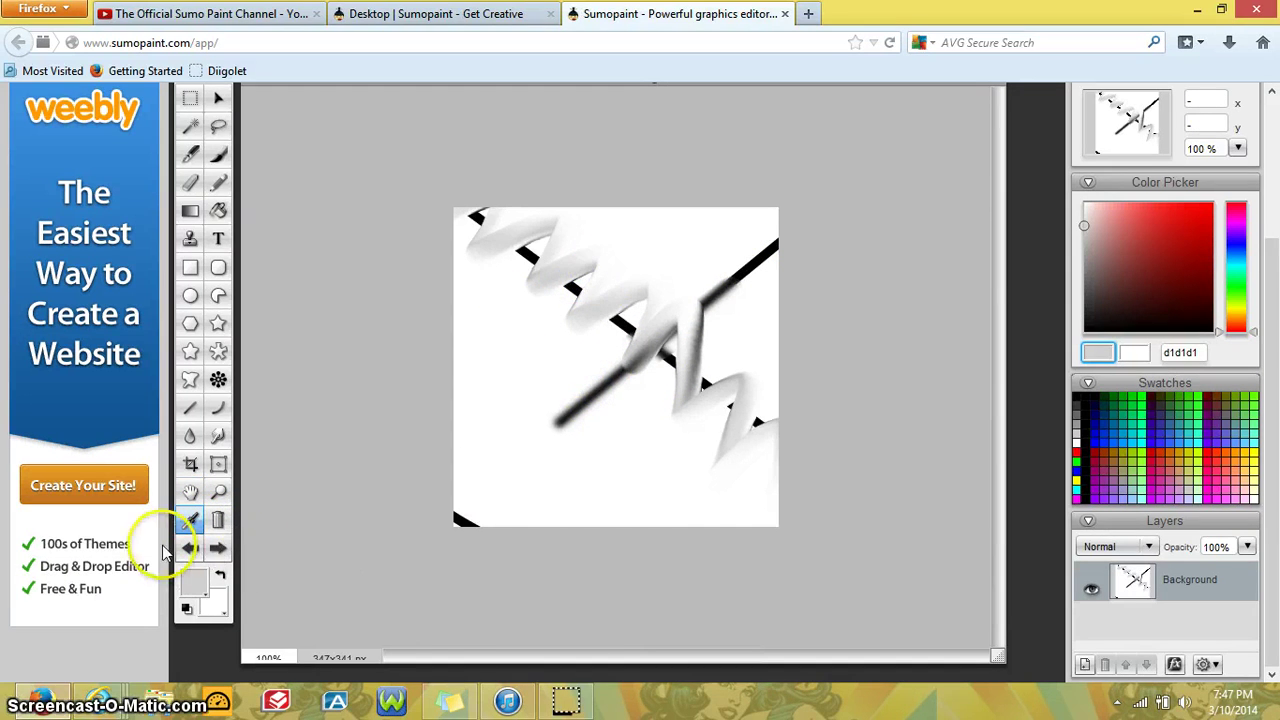
{"action": "left_click", "coordinate": [503, 346]}
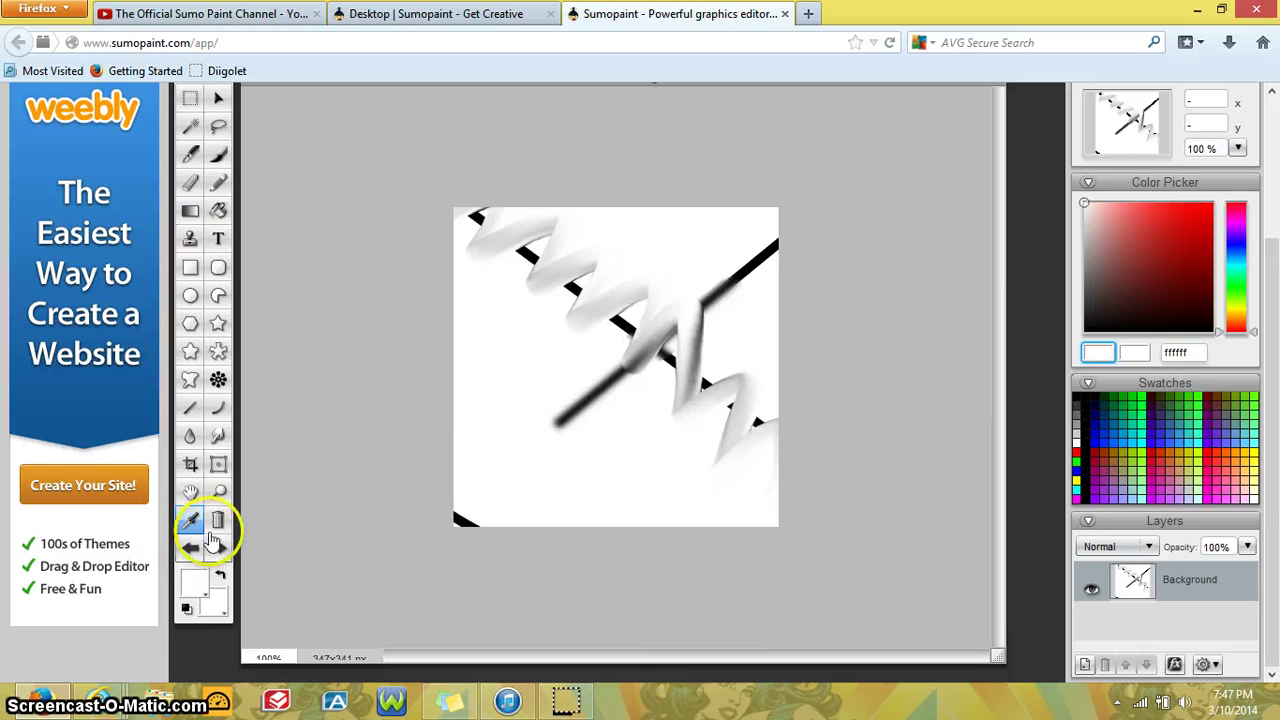
{"action": "left_click", "coordinate": [589, 313]}
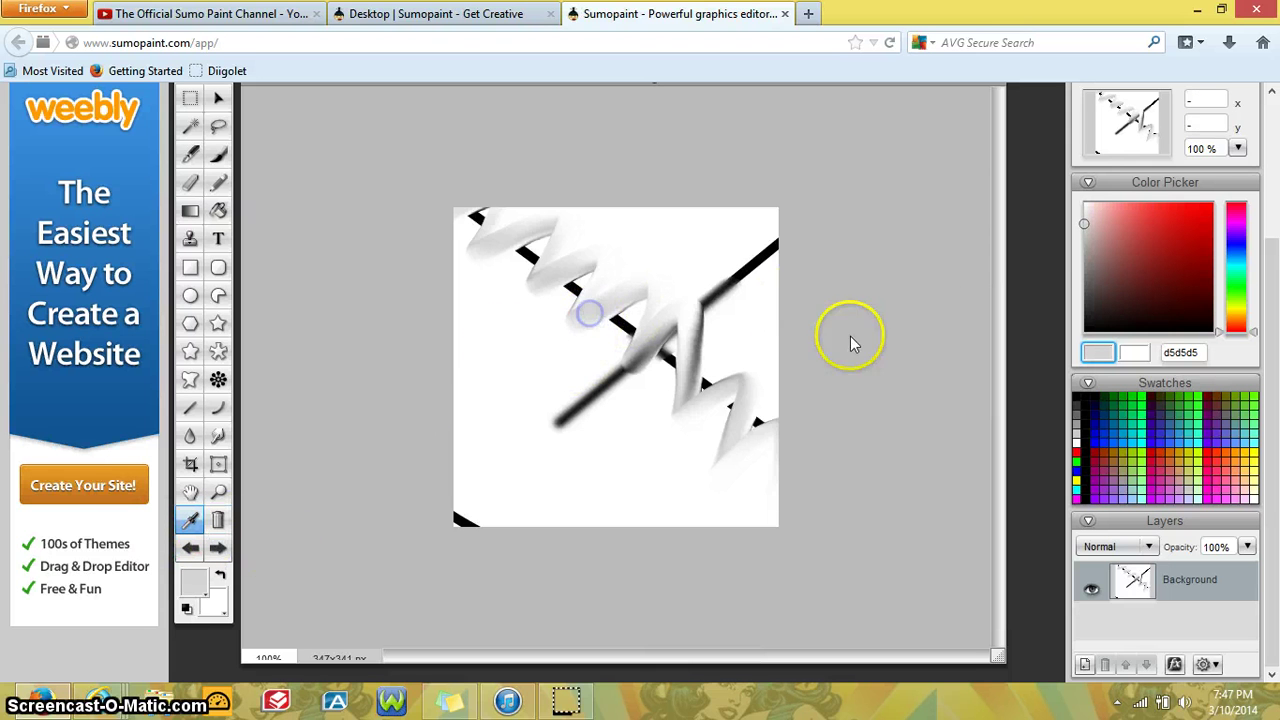
Paint a soft stroke in the sampled grey beside the blurred line, and clear everything from the Background layer.
{"action": "left_click", "coordinate": [190, 153]}
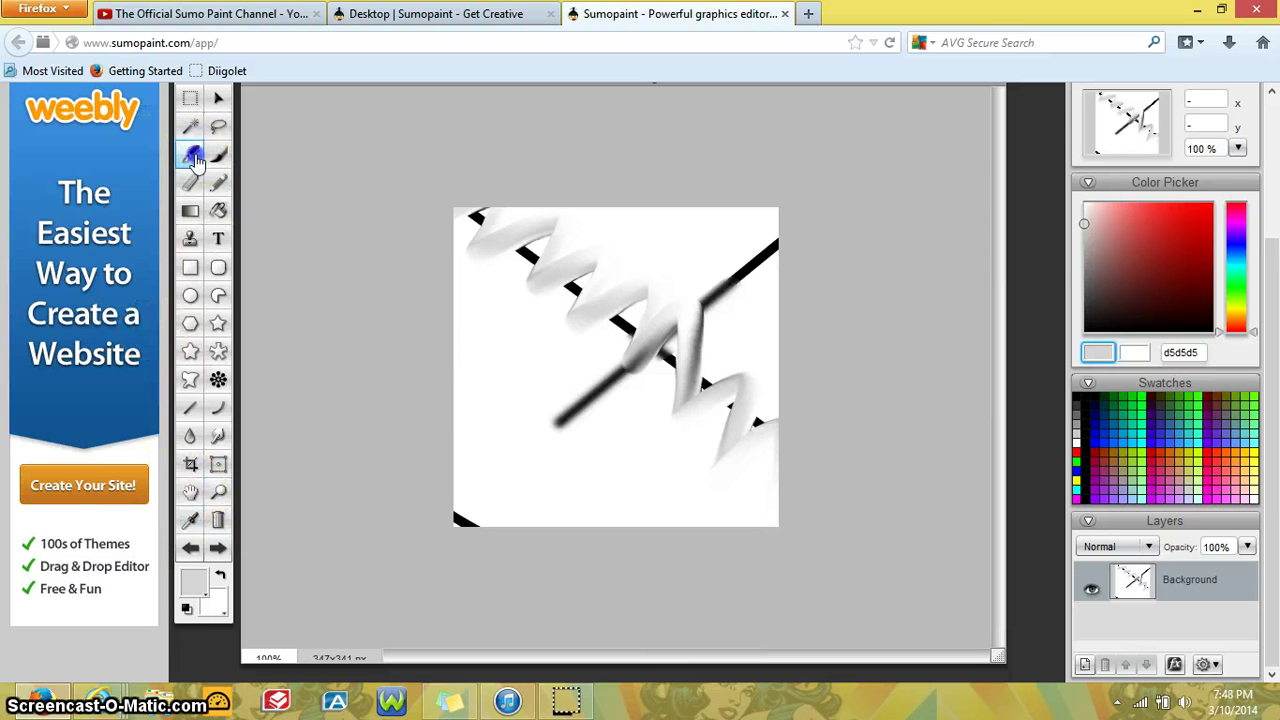
{"action": "left_click_drag", "start_coordinate": [517, 322], "coordinate": [569, 503]}
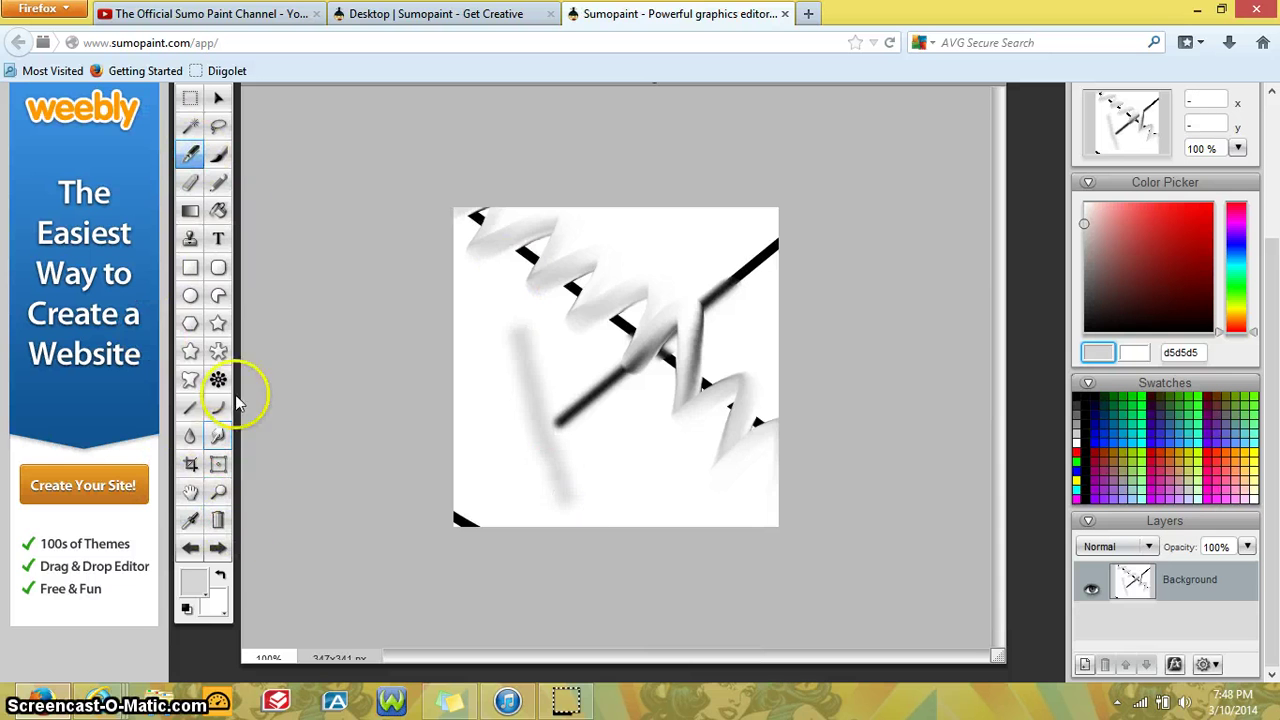
{"action": "left_click", "coordinate": [214, 530]}
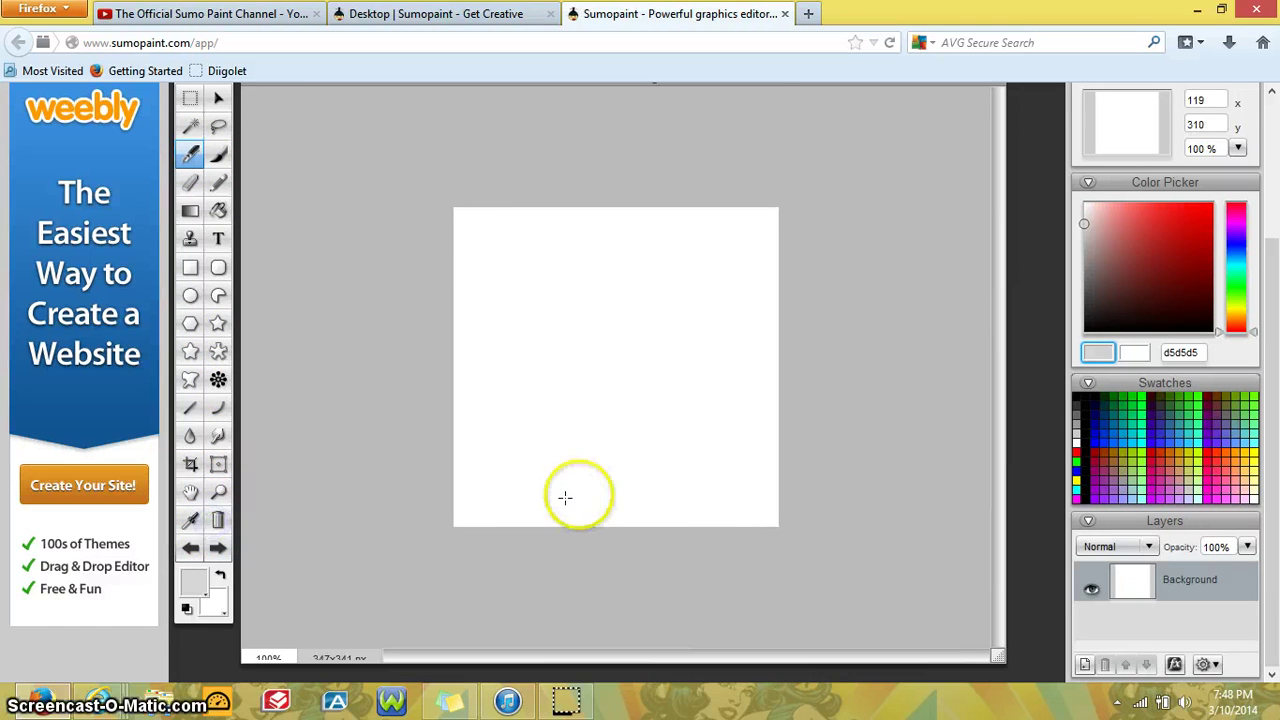
Apply an Inner Shadow layer effect with the default settings to the Background layer.
{"action": "scroll", "coordinate": [601, 510], "scroll_direction": "up", "scroll_amount": 3}
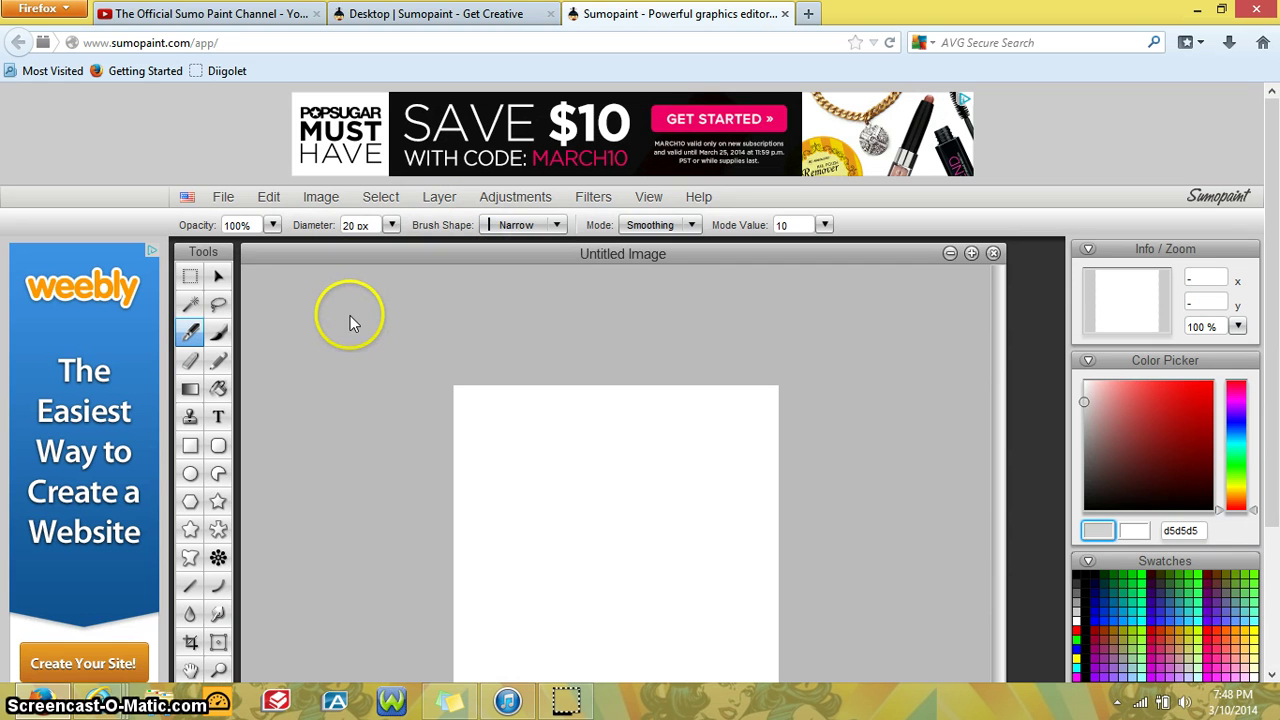
{"action": "left_click", "coordinate": [441, 197]}
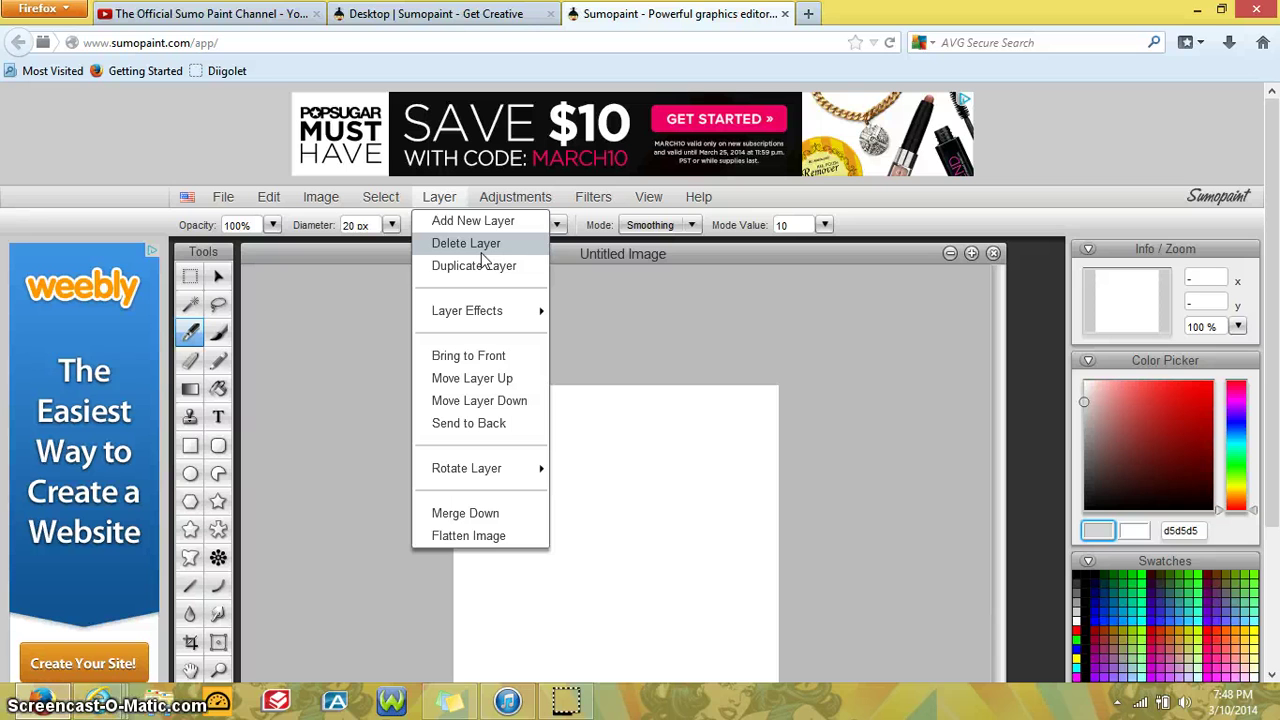
{"action": "left_click", "coordinate": [500, 272]}
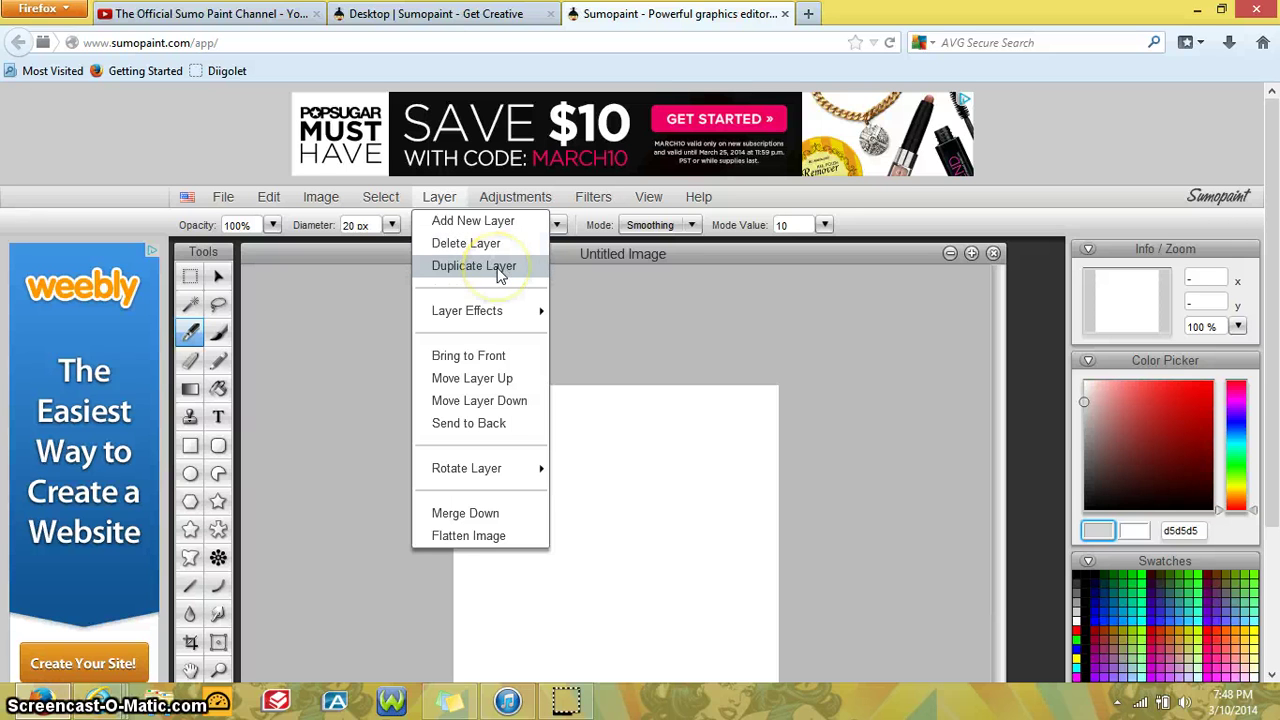
{"action": "left_click", "coordinate": [490, 311]}
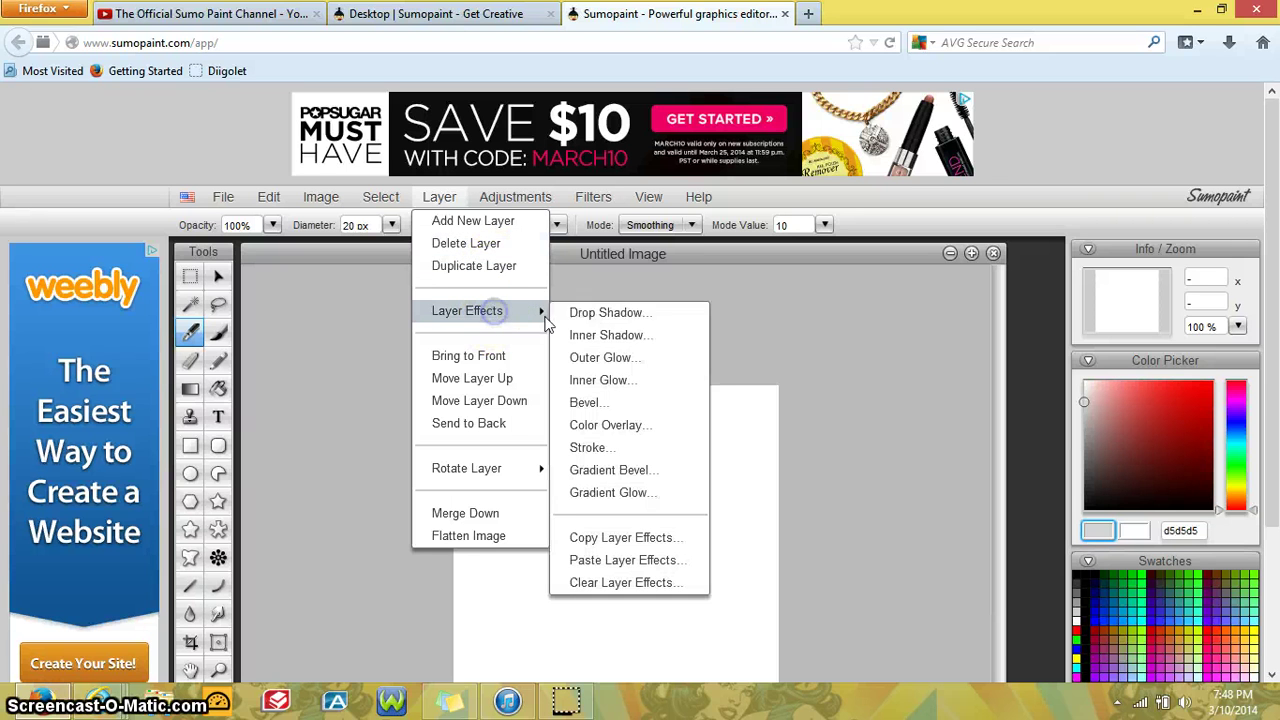
{"action": "left_click", "coordinate": [612, 336]}
{"action": "scroll", "coordinate": [590, 400], "scroll_direction": "down", "scroll_amount": 2}
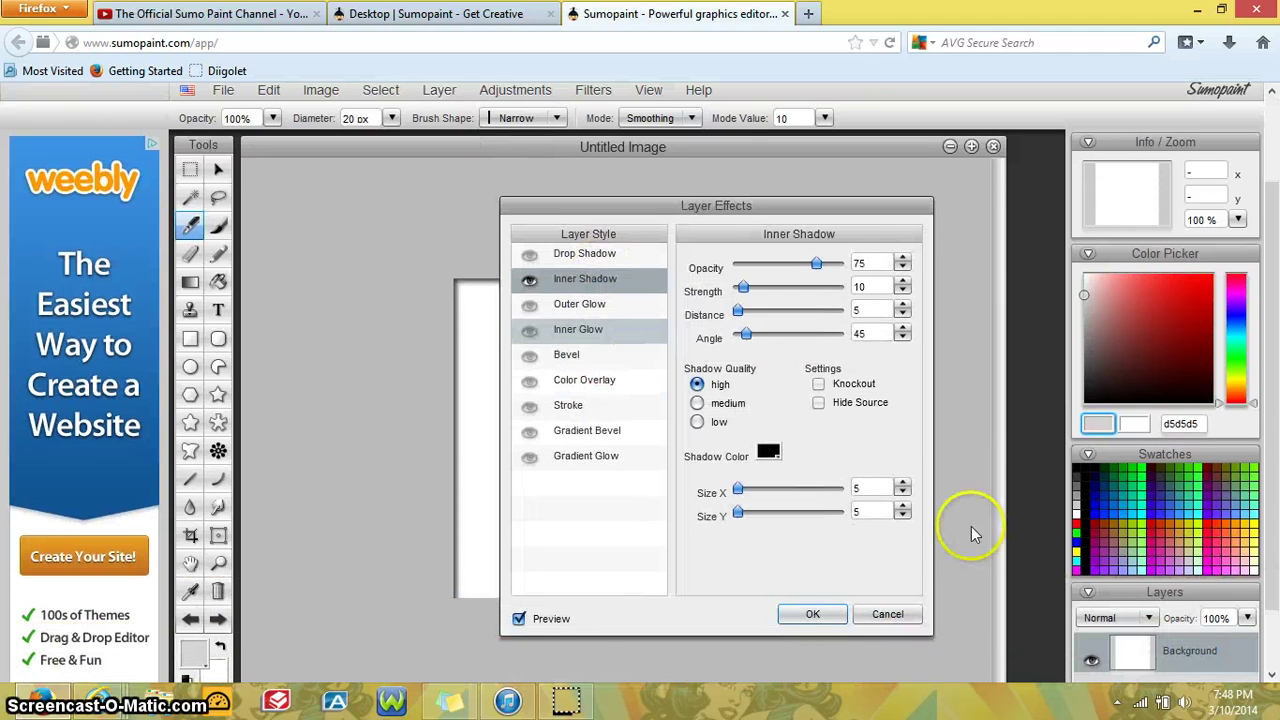
{"action": "left_click", "coordinate": [808, 614]}
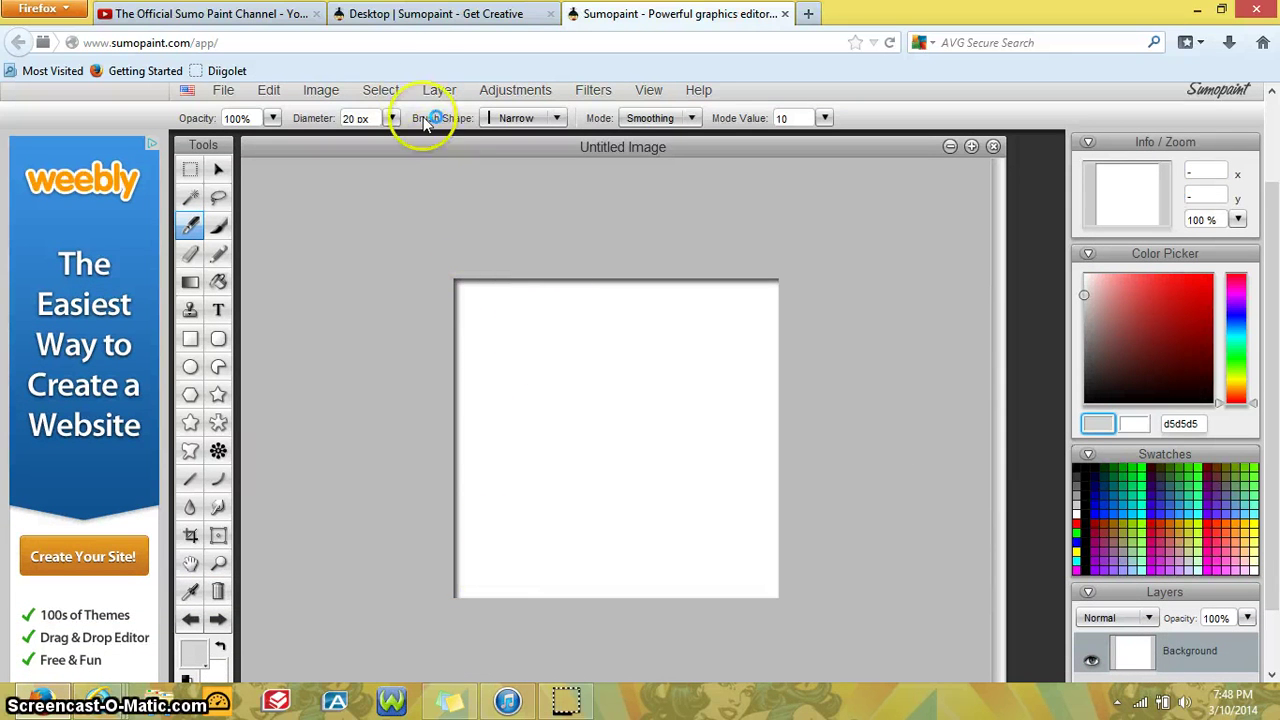
Add an Inner Glow layer effect to the Background layer.
{"action": "left_click", "coordinate": [441, 89]}
{"action": "mouse_move", "coordinate": [510, 205]}
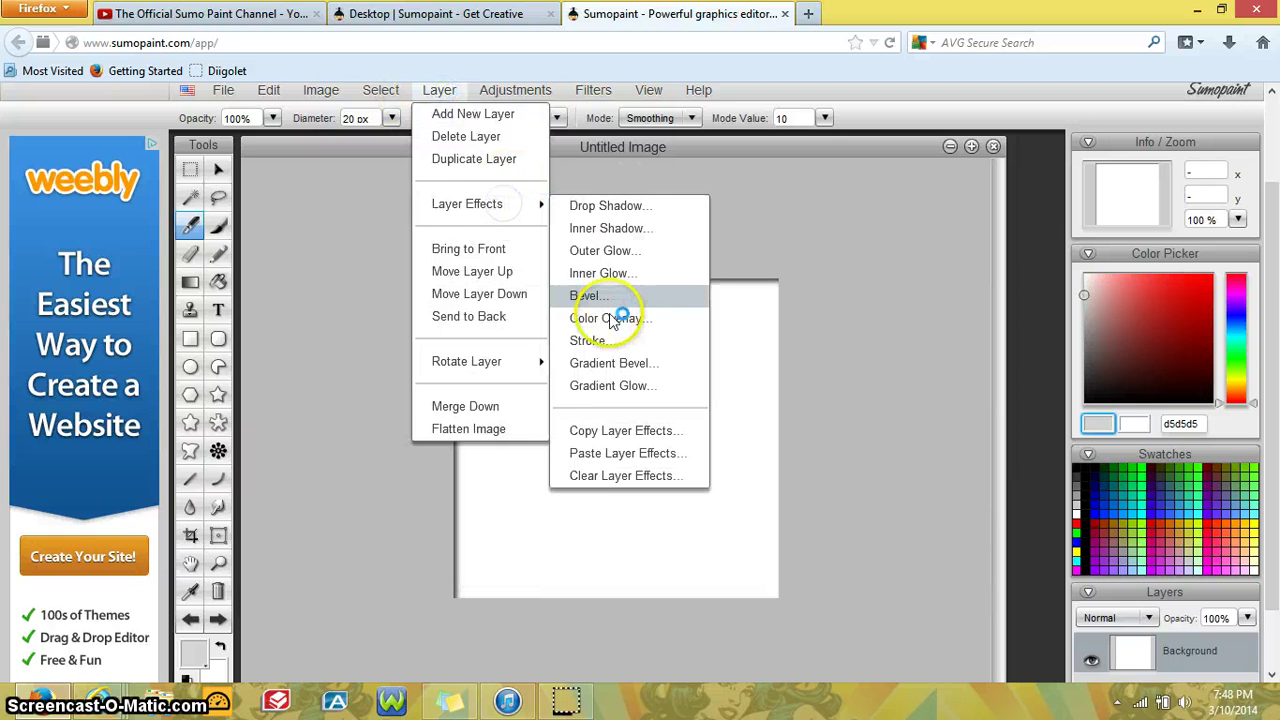
{"action": "left_click", "coordinate": [620, 272]}
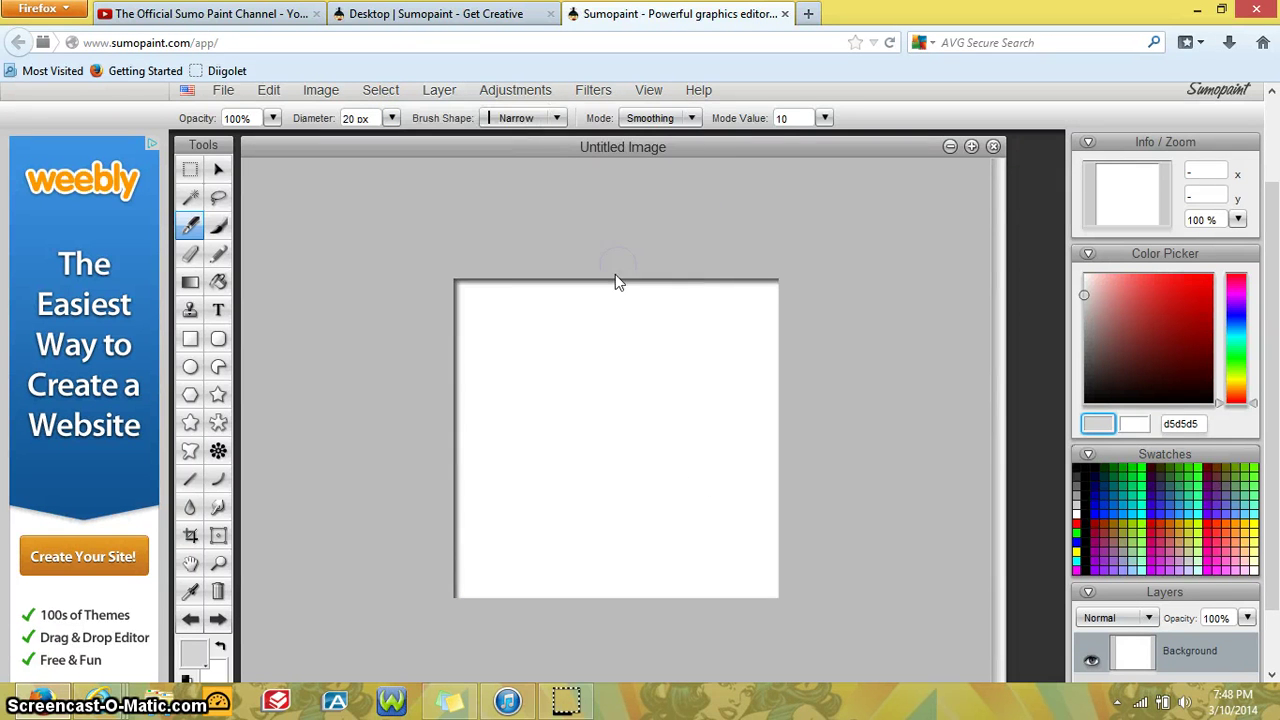
{"action": "left_click", "coordinate": [815, 615]}
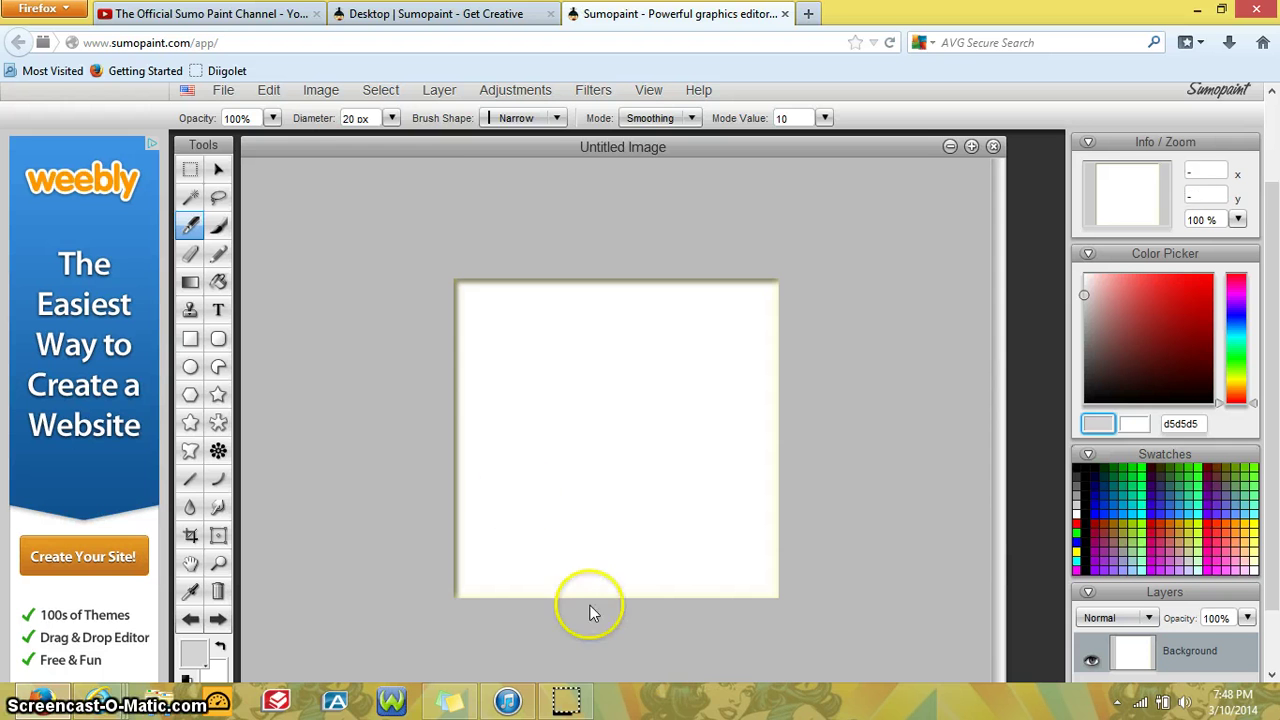
Switch to YouTube to view the playlists of The Official Sumo Paint Channel, and return to the Sumopaint editor.
{"action": "left_click", "coordinate": [266, 20]}
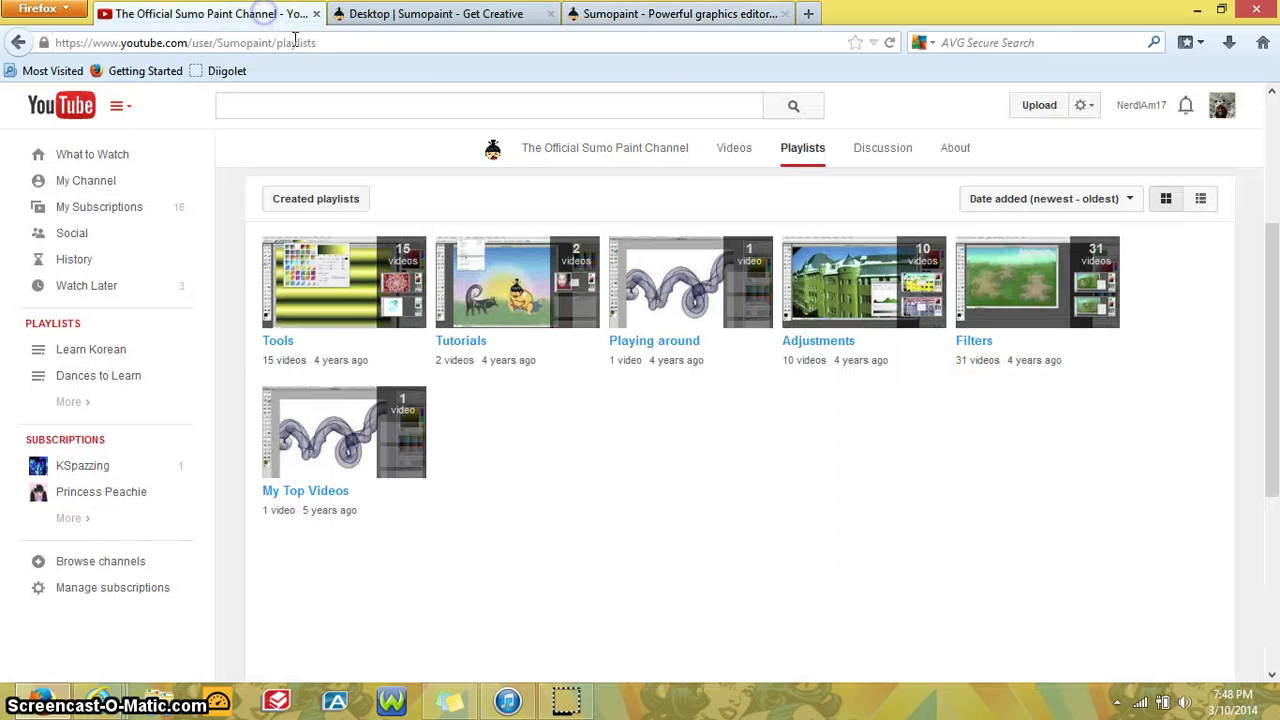
{"action": "scroll", "coordinate": [380, 309], "scroll_direction": "up", "scroll_amount": 4}
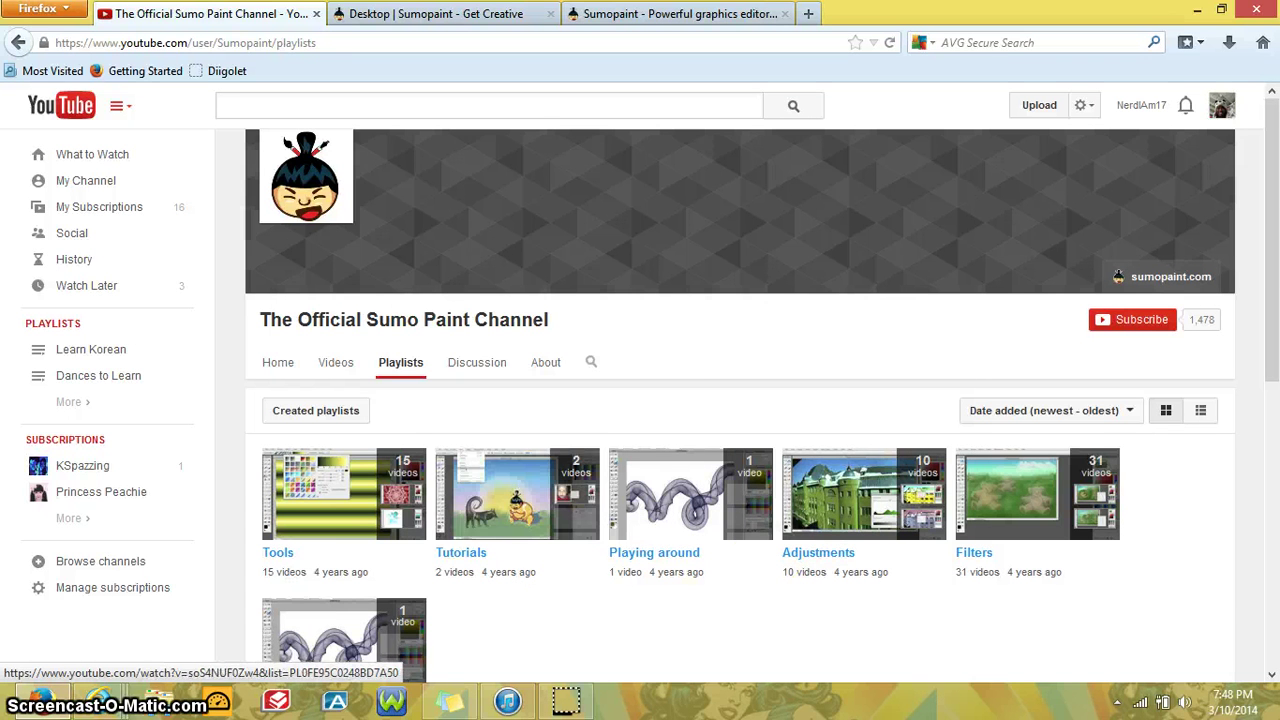
{"action": "left_click", "coordinate": [585, 14]}
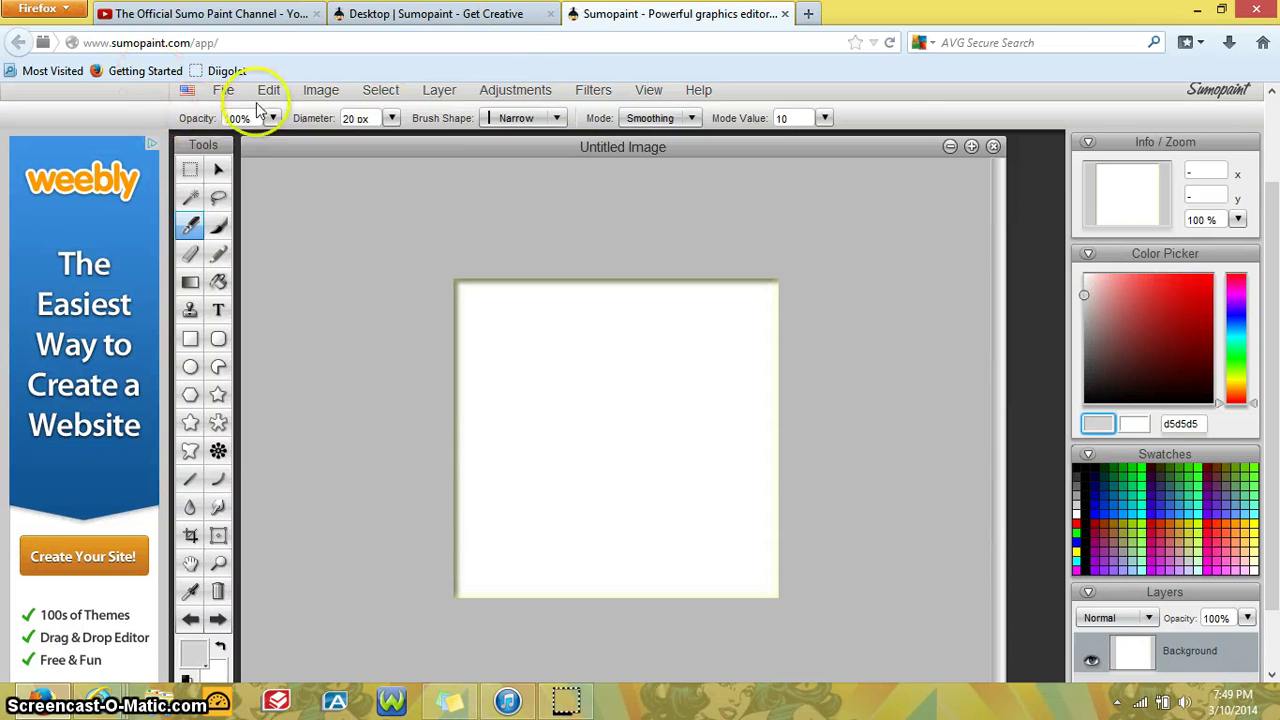
{"action": "left_click", "coordinate": [568, 702]}
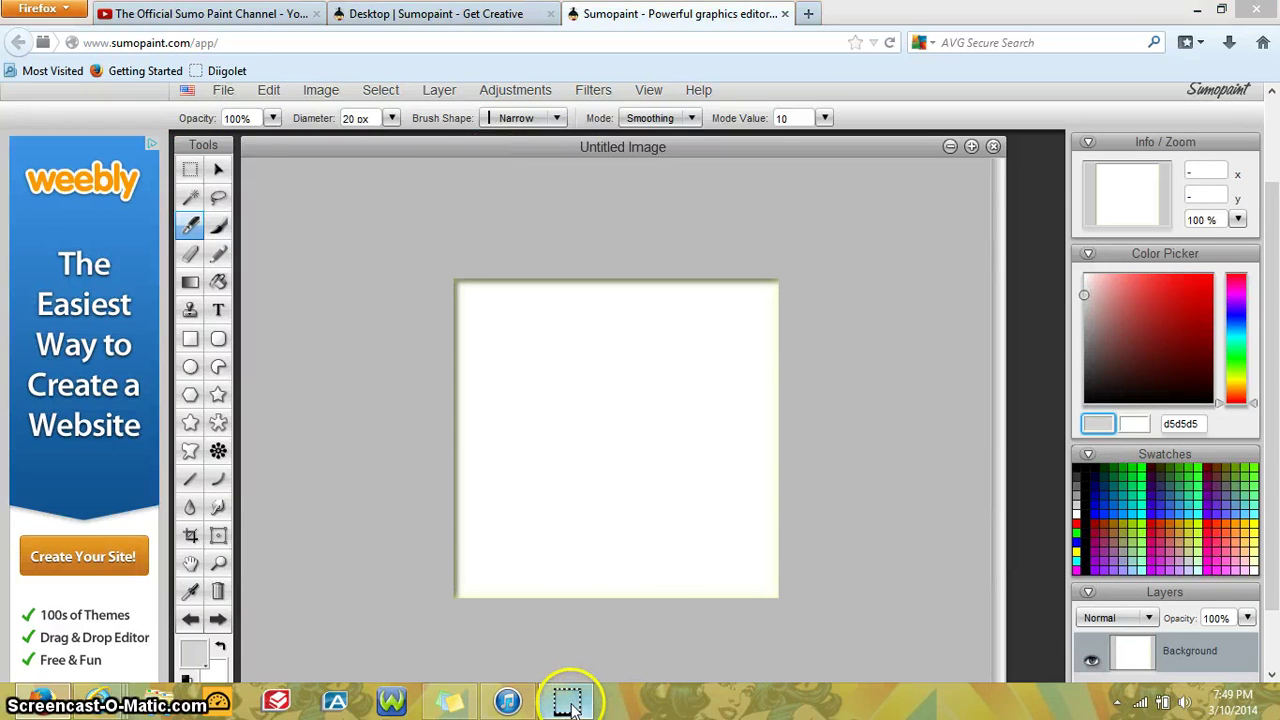